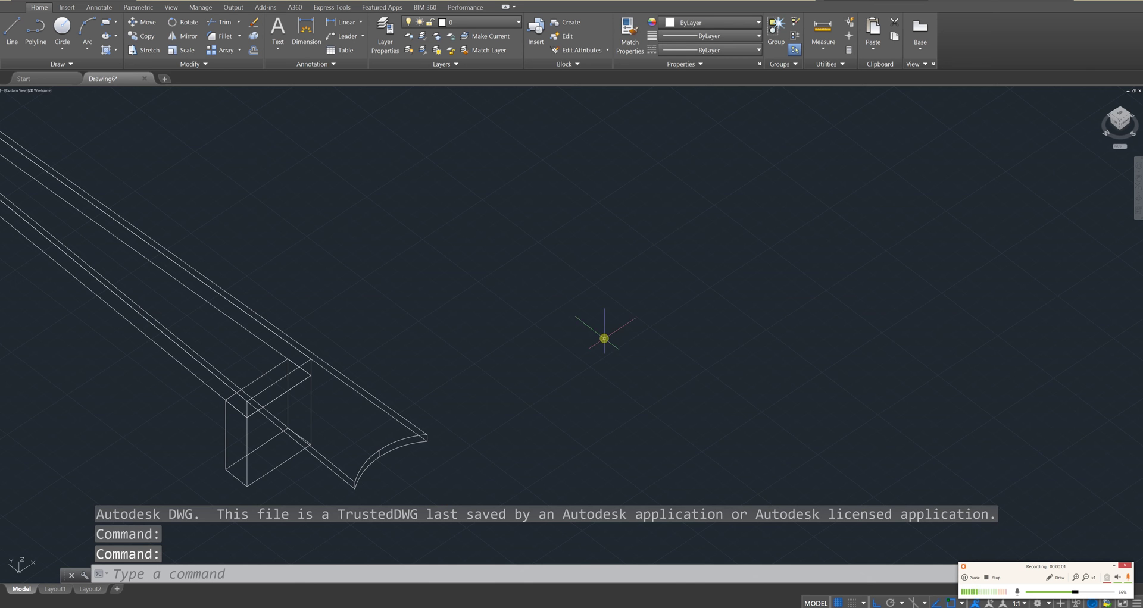
Select the neck beam and its block with a crossing window.
{"action": "scroll", "coordinate": [604, 338], "scroll_direction": "down", "scroll_amount": 5}
{"action": "middle_click_drag", "start_coordinate": [630, 373], "coordinate": [758, 408], "text": "shift"}
{"action": "scroll", "coordinate": [656, 395], "scroll_direction": "up", "scroll_amount": 2}
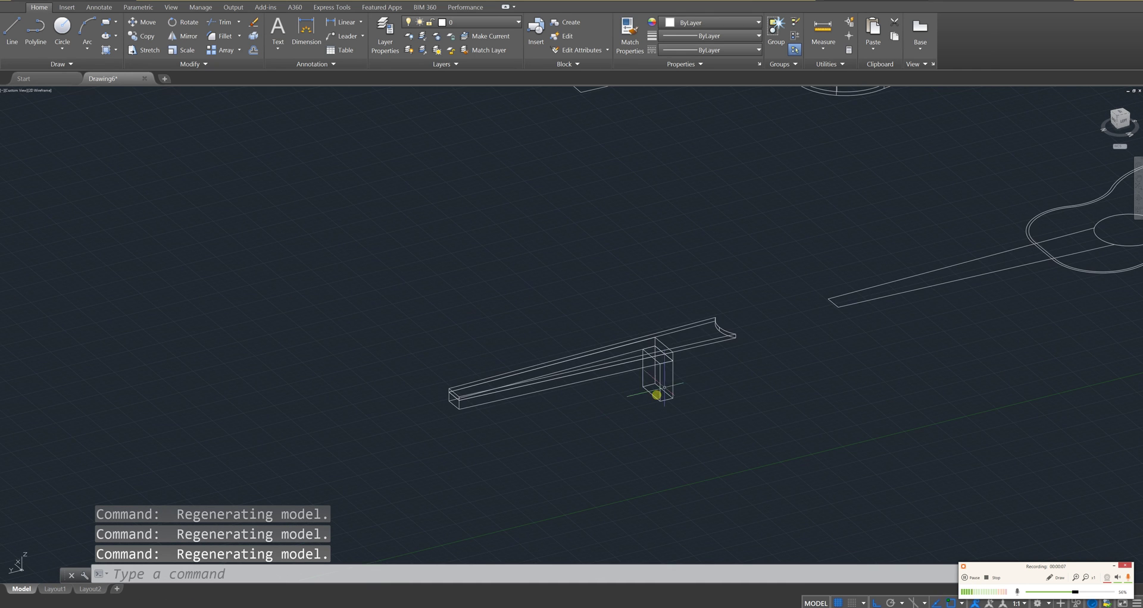
{"action": "middle_click_drag", "start_coordinate": [673, 348], "coordinate": [727, 391]}
{"action": "left_click", "coordinate": [853, 300]}
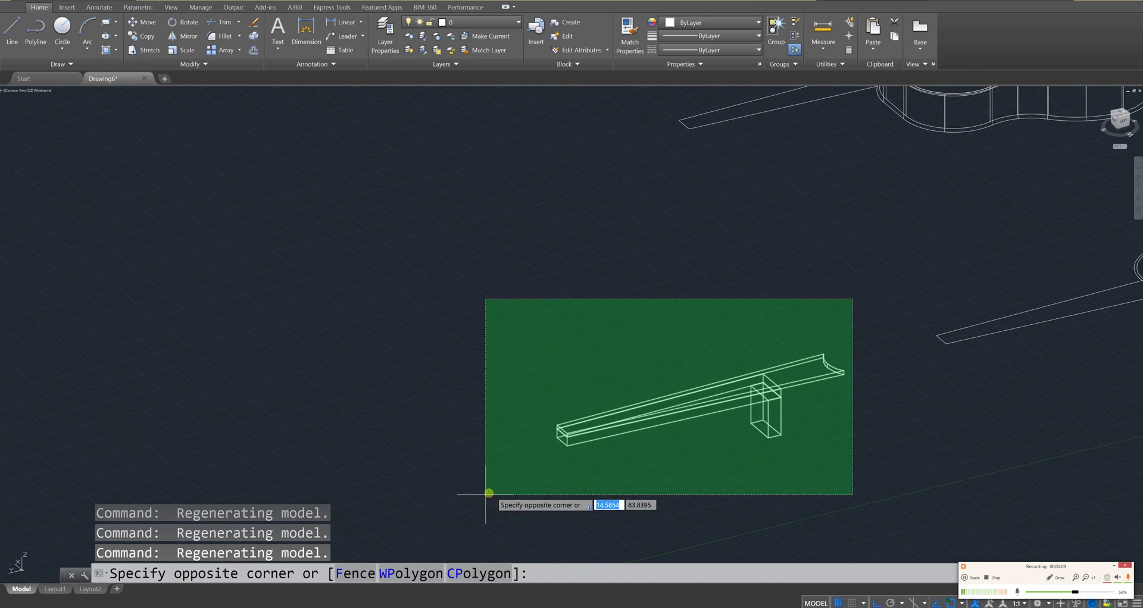
{"action": "left_click", "coordinate": [478, 499]}
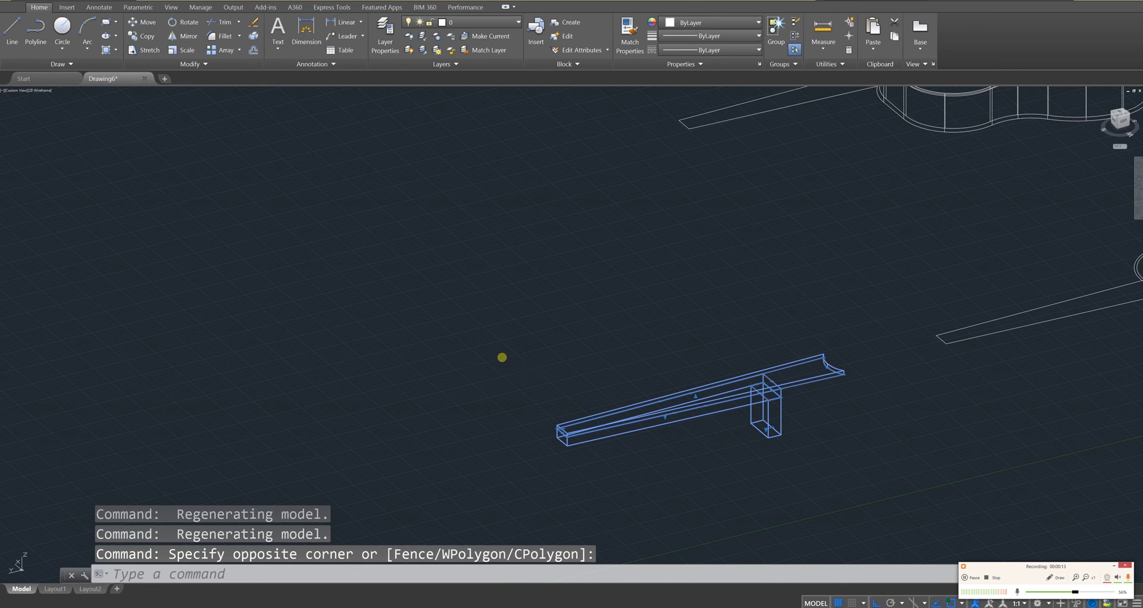
Move the neck pieces from the beam's front corner onto the guitar body.
{"action": "key", "text": "Return"}
{"action": "scroll", "coordinate": [615, 452], "scroll_direction": "up", "scroll_amount": 3}
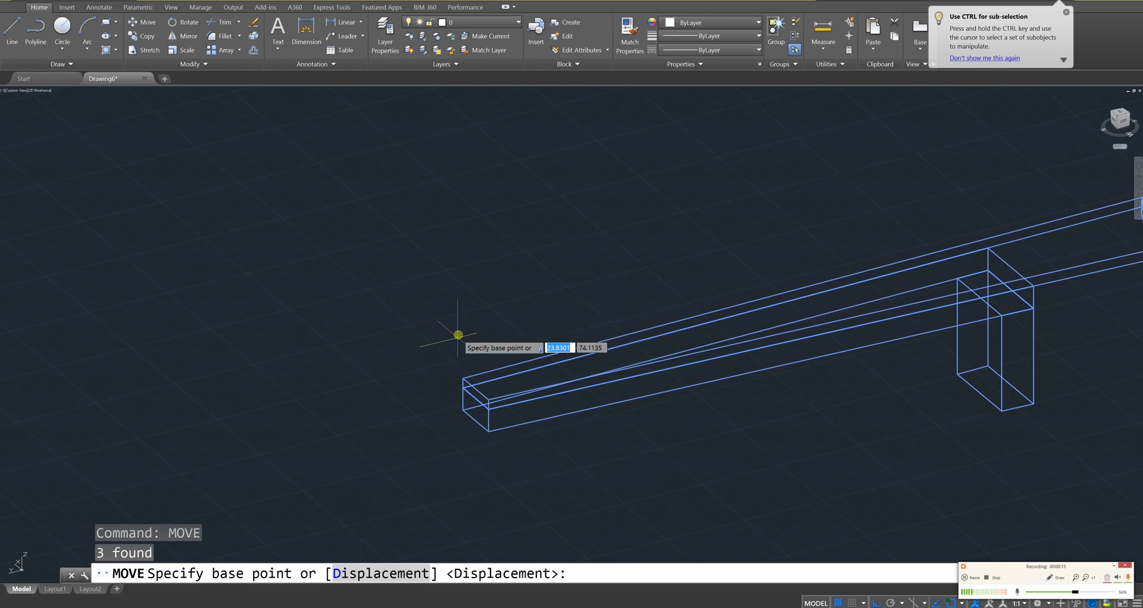
{"action": "left_click", "coordinate": [463, 379]}
{"action": "scroll", "coordinate": [536, 322], "scroll_direction": "down", "scroll_amount": 5}
{"action": "scroll", "coordinate": [536, 357], "scroll_direction": "up", "scroll_amount": 3}
{"action": "scroll", "coordinate": [524, 345], "scroll_direction": "up", "scroll_amount": 5}
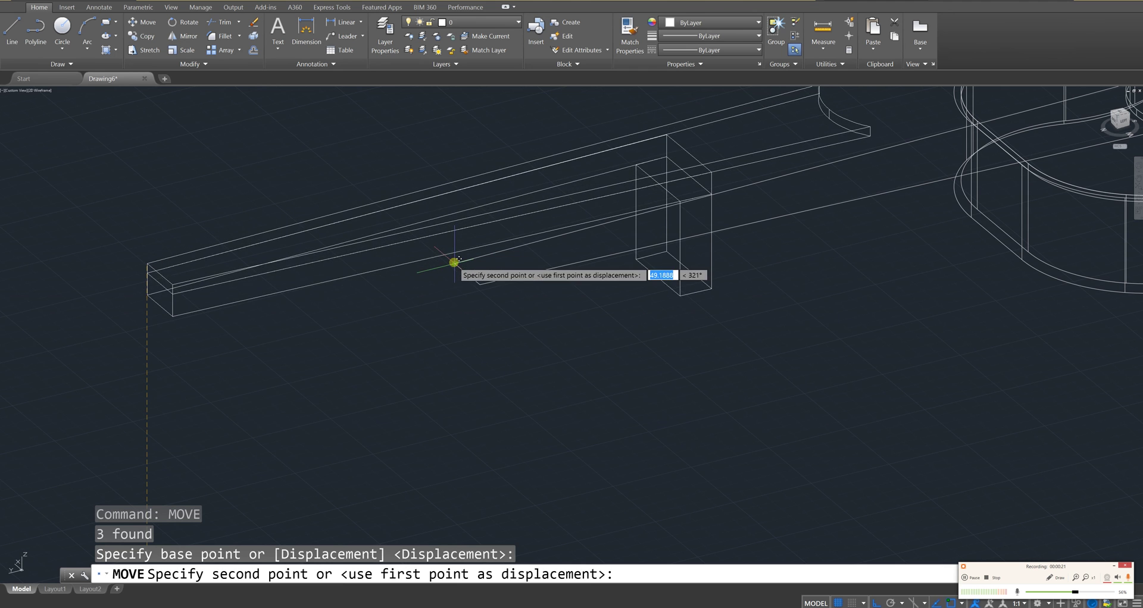
{"action": "left_click", "coordinate": [453, 263]}
{"action": "key", "text": "Escape"}
{"action": "key", "text": "Escape"}
{"action": "key", "text": "Escape"}
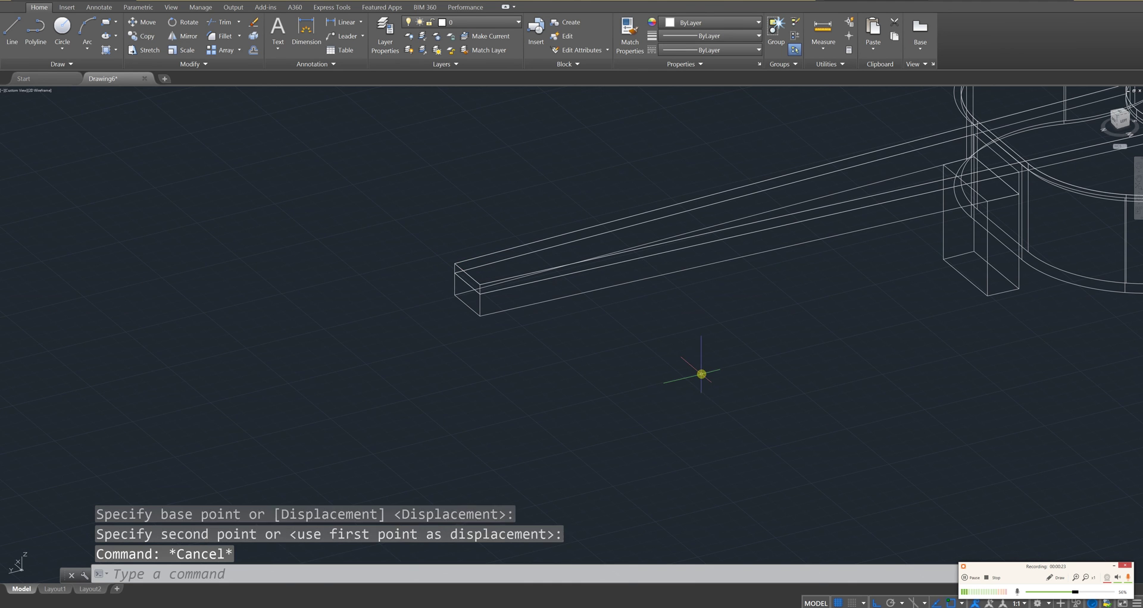
{"action": "scroll", "coordinate": [701, 374], "scroll_direction": "down", "scroll_amount": 6}
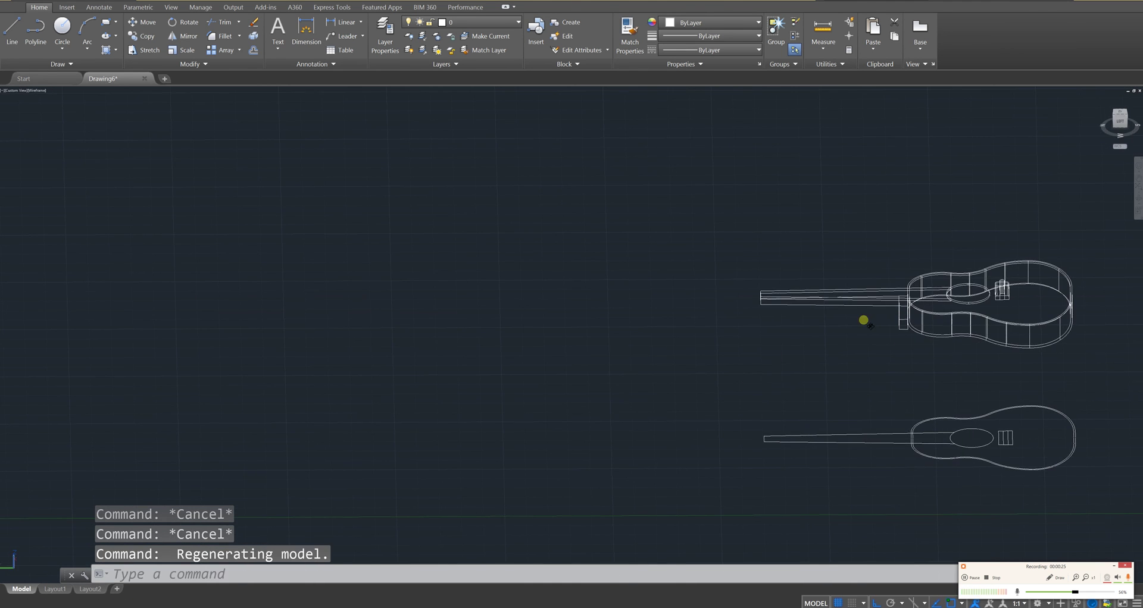
Crossing-select the two neck-end pieces.
{"action": "middle_click_drag", "start_coordinate": [876, 338], "coordinate": [879, 334], "text": "shift"}
{"action": "scroll", "coordinate": [879, 333], "scroll_direction": "up", "scroll_amount": 6}
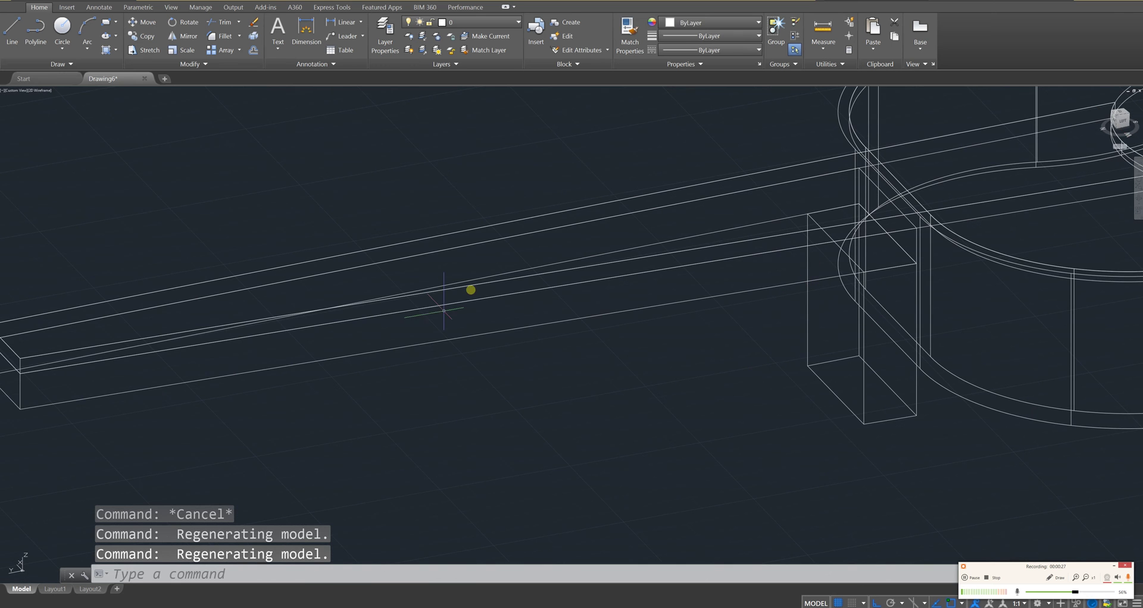
{"action": "middle_click_drag", "start_coordinate": [771, 396], "coordinate": [748, 412]}
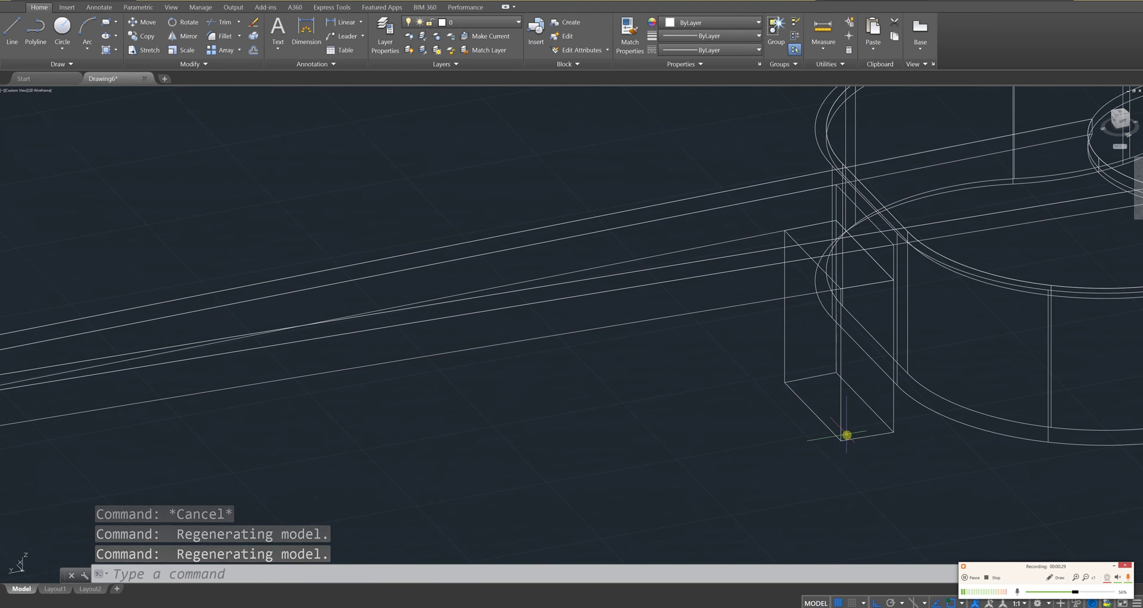
{"action": "left_click", "coordinate": [759, 337]}
{"action": "left_click", "coordinate": [689, 321]}
{"action": "middle_click_drag", "start_coordinate": [625, 383], "coordinate": [466, 366], "text": "shift"}
{"action": "scroll", "coordinate": [449, 385], "scroll_direction": "up", "scroll_amount": 5}
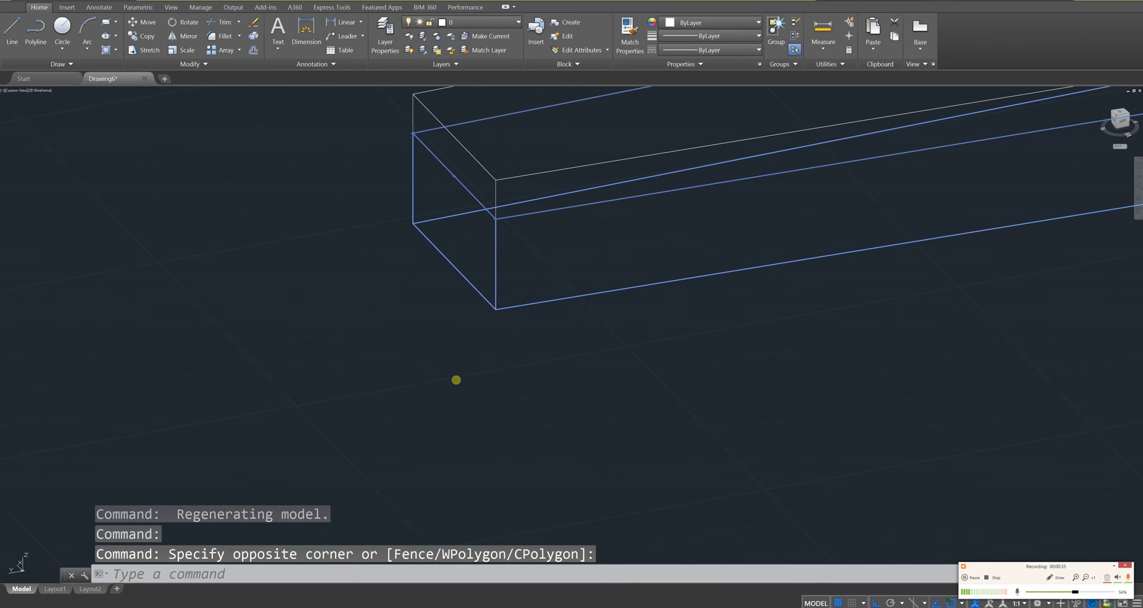
Move the pieces straight down from the slab corner, leaving a gap under the upper slab.
{"action": "type", "text": "m"}
{"action": "key", "text": "Return"}
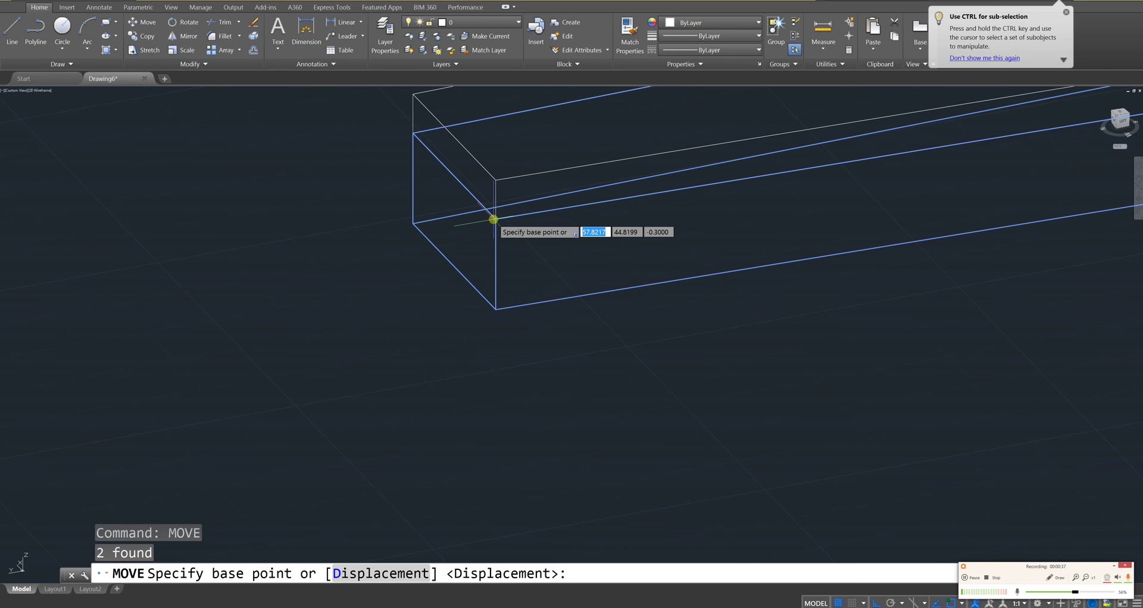
{"action": "left_click", "coordinate": [494, 219]}
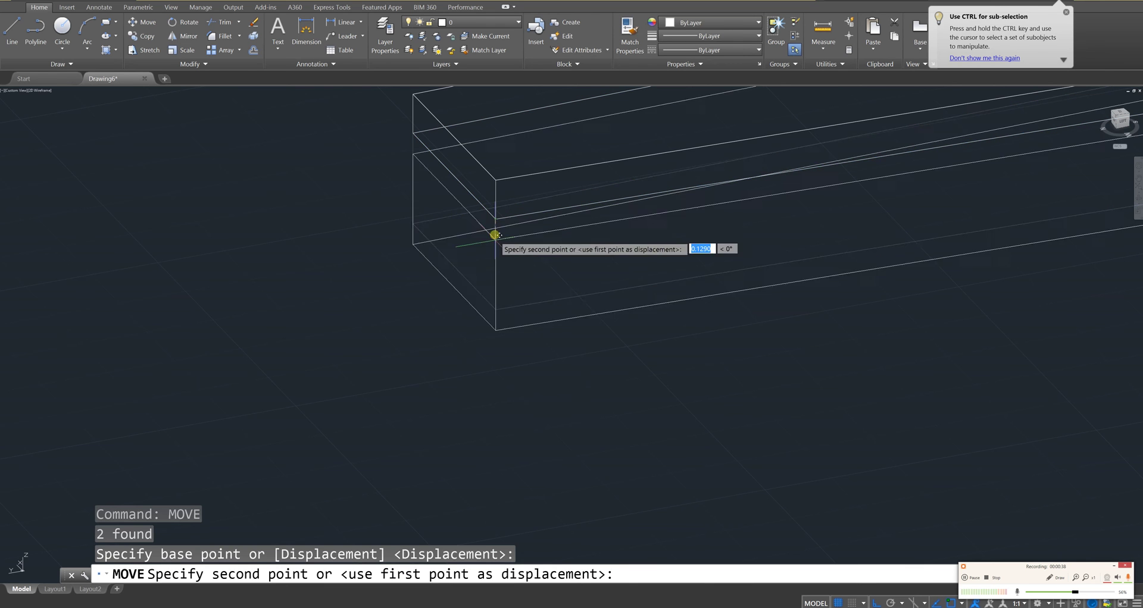
{"action": "left_click", "coordinate": [495, 314]}
{"action": "key", "text": "Escape"}
{"action": "key", "text": "Escape"}
{"action": "key", "text": "Escape"}
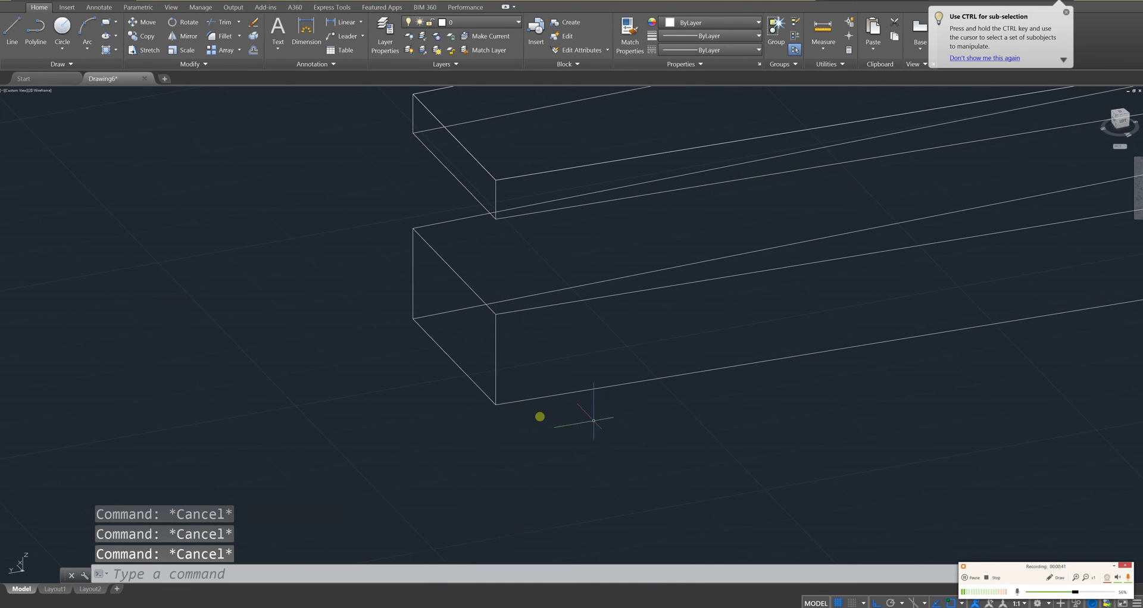
{"action": "scroll", "coordinate": [592, 414], "scroll_direction": "down", "scroll_amount": 3}
{"action": "middle_click_drag", "start_coordinate": [699, 388], "coordinate": [605, 388]}
{"action": "scroll", "coordinate": [470, 306], "scroll_direction": "up", "scroll_amount": 2}
{"action": "scroll", "coordinate": [474, 319], "scroll_direction": "up", "scroll_amount": 1}
{"action": "scroll", "coordinate": [474, 318], "scroll_direction": "up", "scroll_amount": 2}
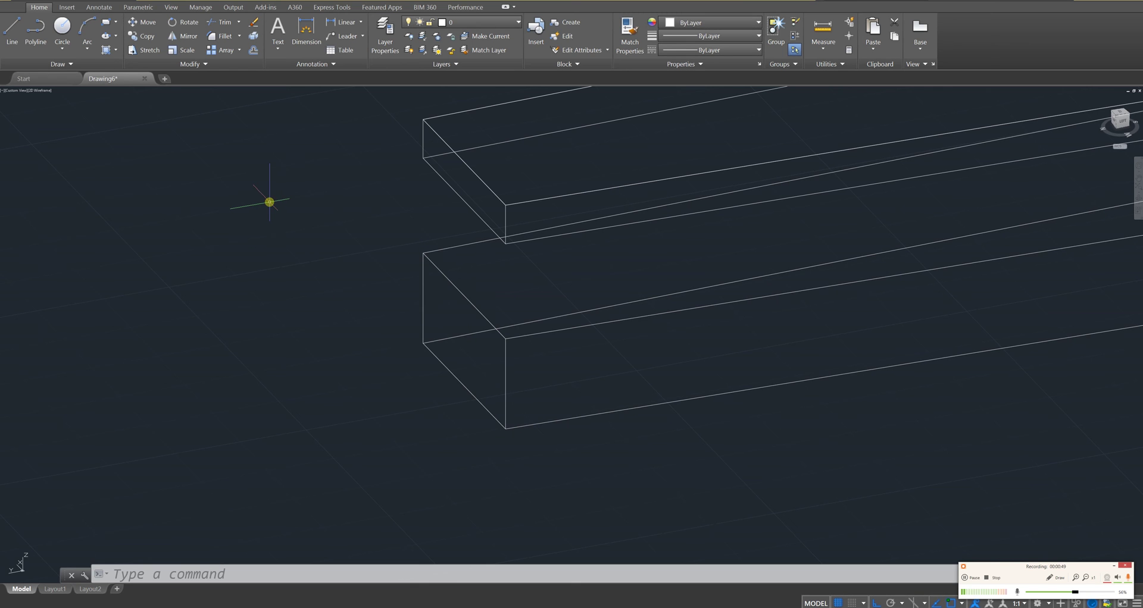
With the Edge selection filter, extend the lower slab's front end edge by 0.4.
{"action": "right_click", "coordinate": [269, 203]}
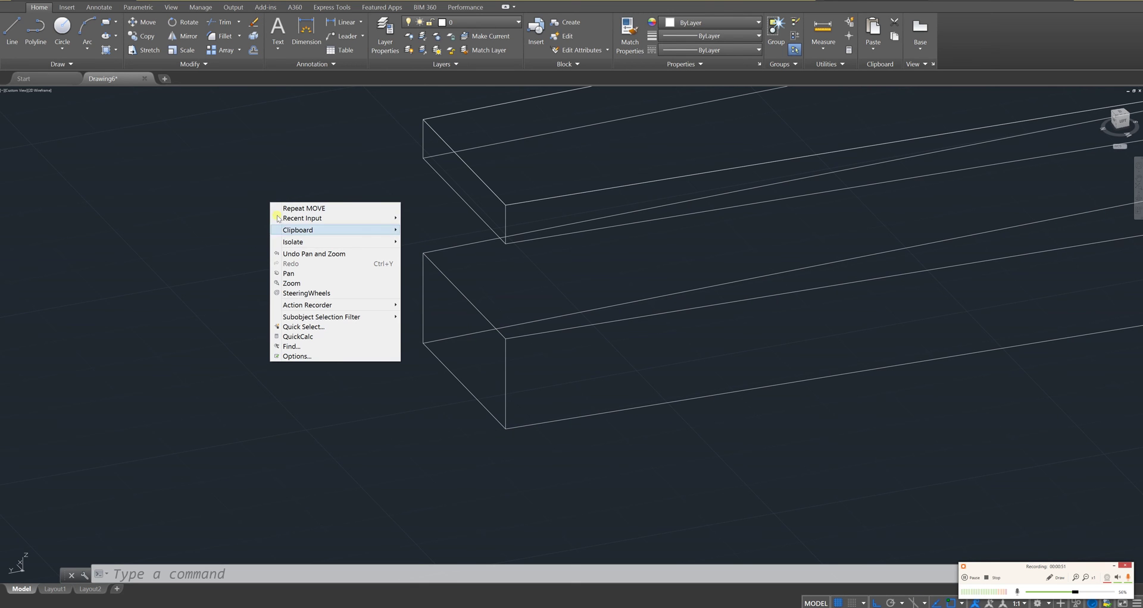
{"action": "mouse_move", "coordinate": [304, 319]}
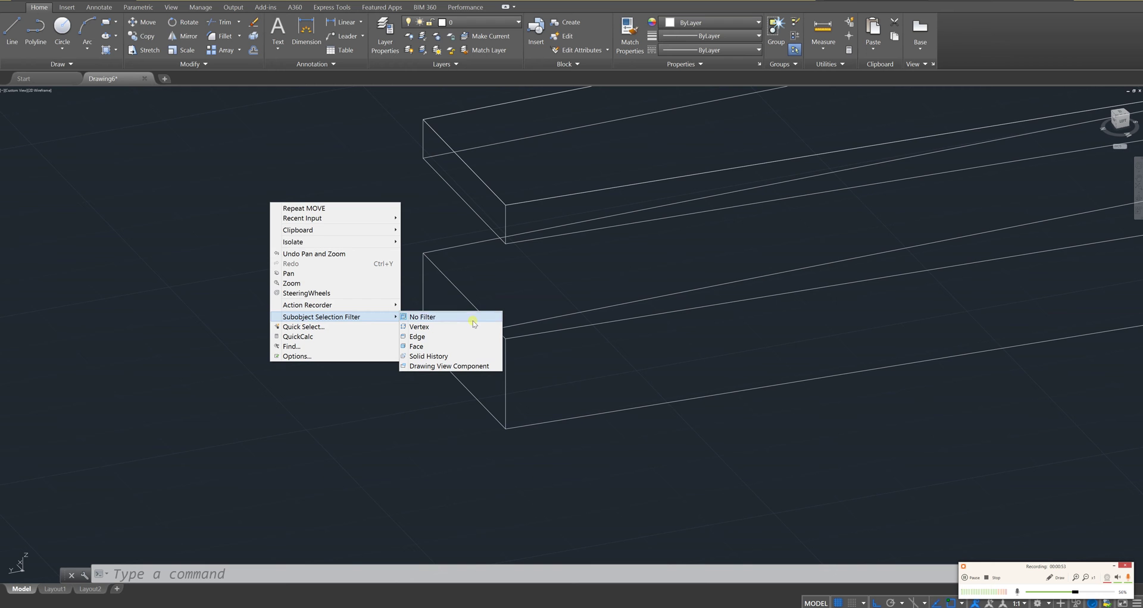
{"action": "left_click", "coordinate": [431, 337]}
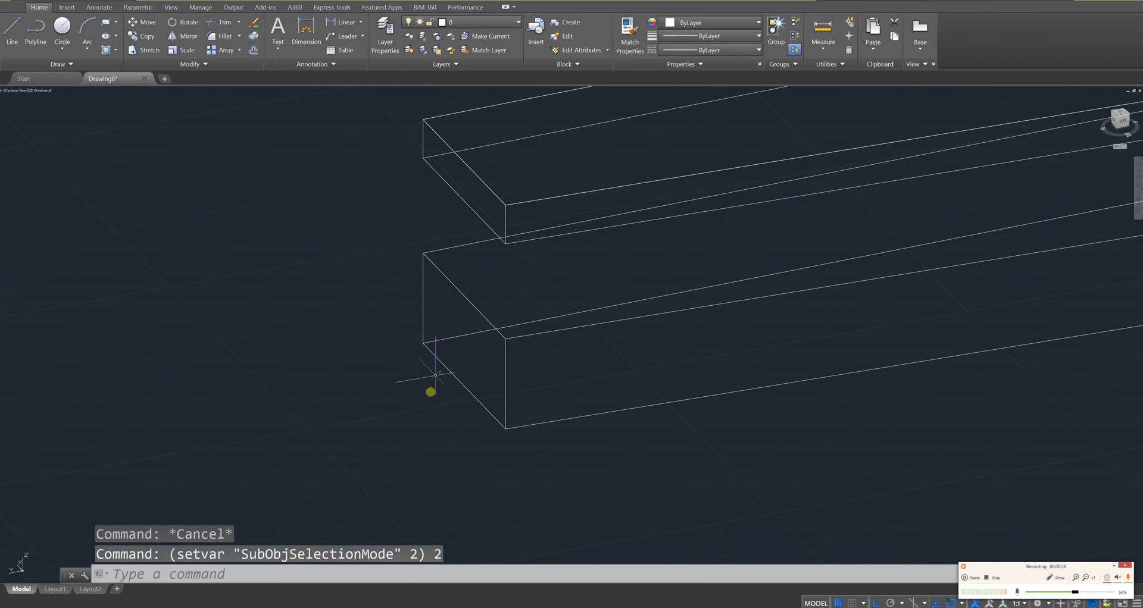
{"action": "left_click", "coordinate": [475, 305]}
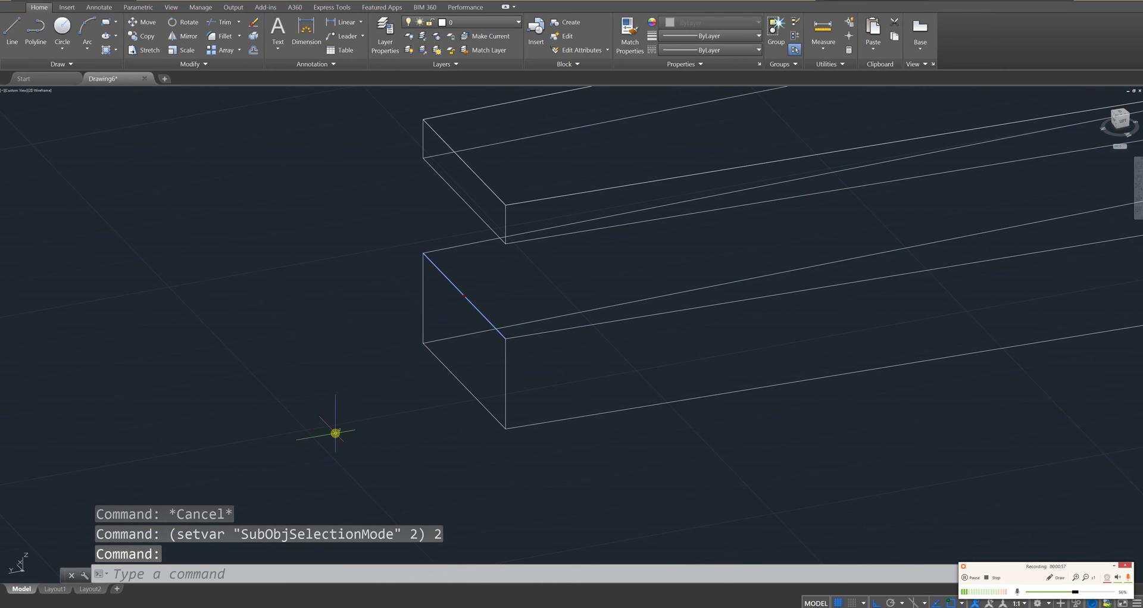
{"action": "left_click", "coordinate": [466, 296]}
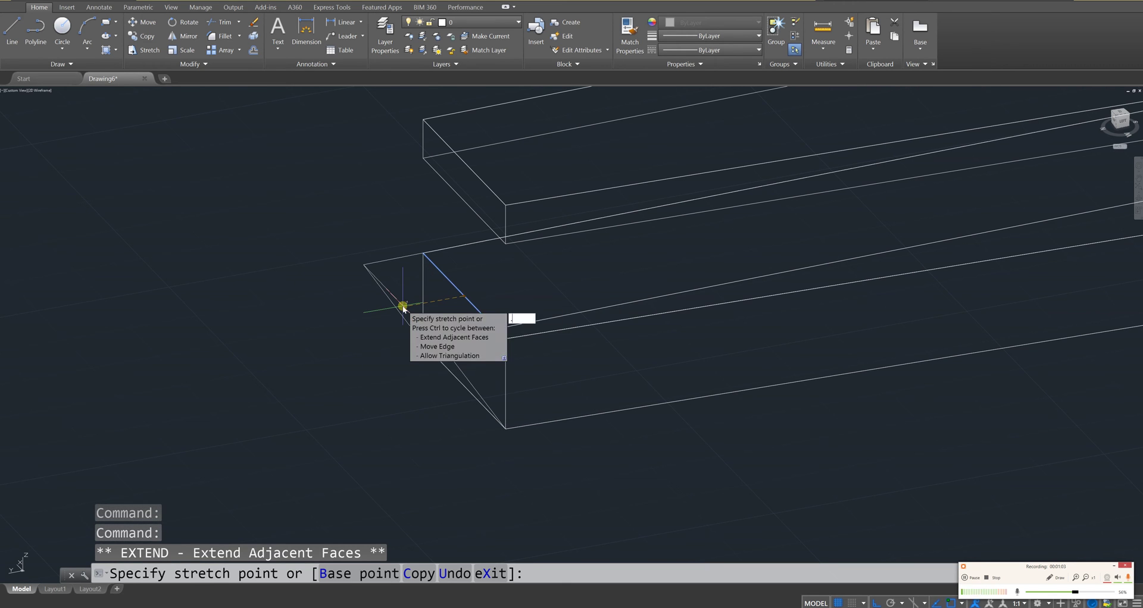
{"action": "key", "text": "Return"}
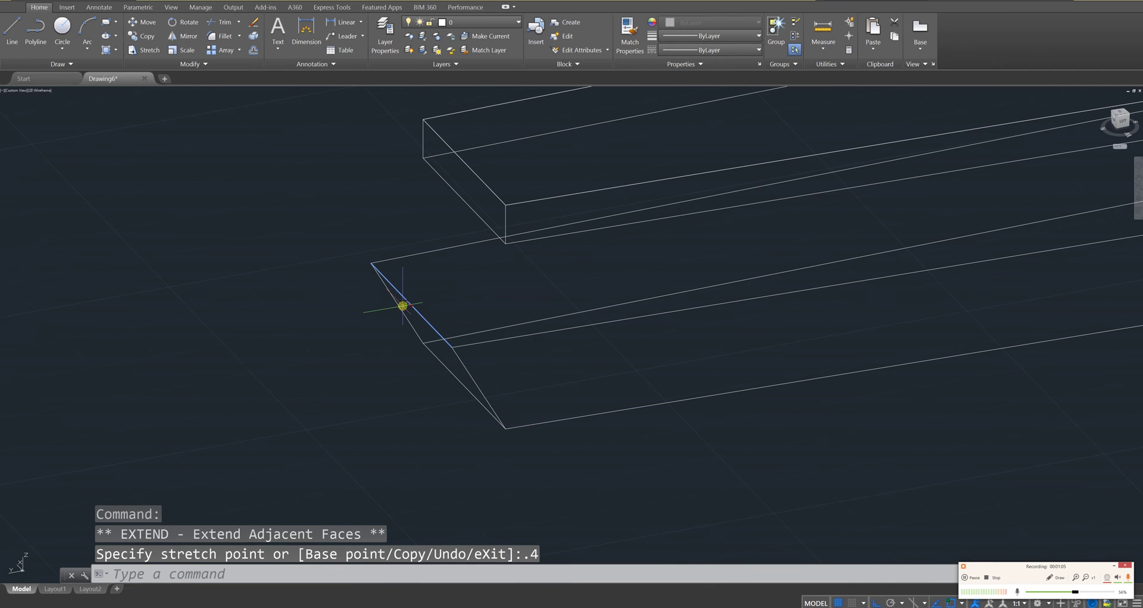
{"action": "mouse_move", "coordinate": [662, 381]}
{"action": "middle_mouse_down", "text": "shift"}
{"action": "mouse_move", "coordinate": [687, 401]}
{"action": "mouse_move", "coordinate": [617, 395]}
{"action": "mouse_move", "coordinate": [652, 333]}
{"action": "mouse_move", "coordinate": [666, 390]}
{"action": "middle_mouse_up", "text": "shift"}
{"action": "scroll", "coordinate": [666, 390], "scroll_direction": "up", "scroll_amount": 2}
{"action": "scroll", "coordinate": [620, 331], "scroll_direction": "up", "scroll_amount": 2}
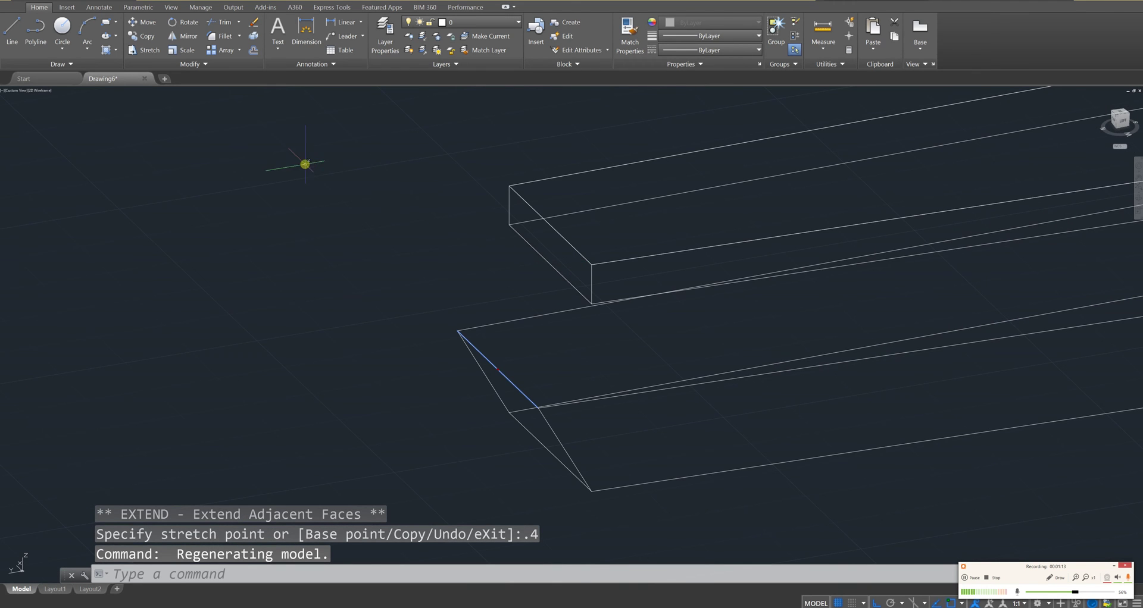
Set the subobject filter to Face and select, then clear, the upper slab's end face.
{"action": "right_click", "coordinate": [339, 169]}
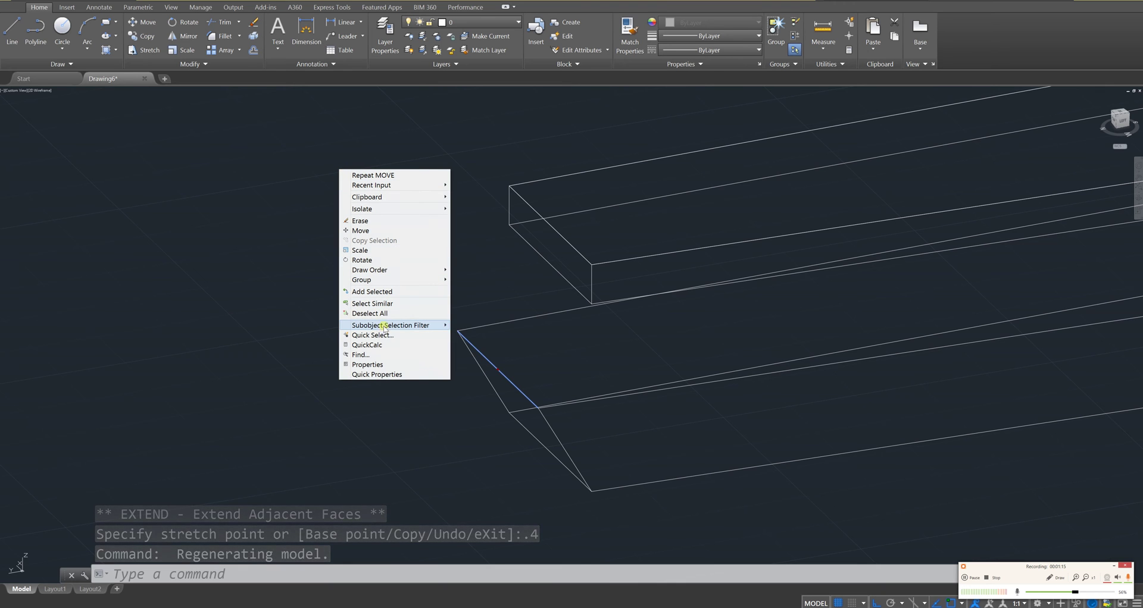
{"action": "mouse_move", "coordinate": [383, 326]}
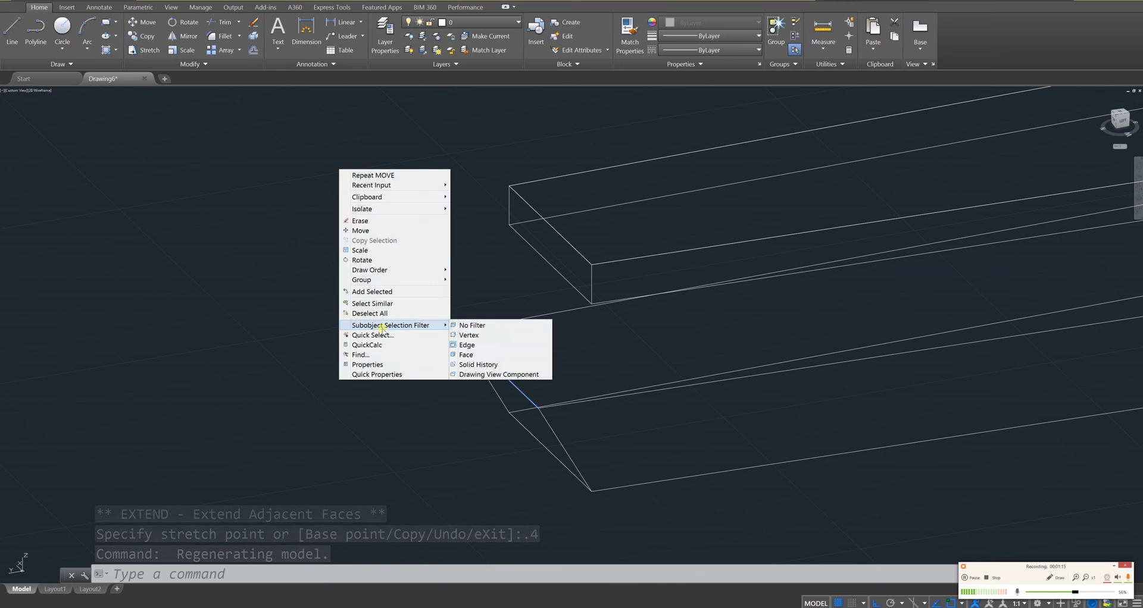
{"action": "left_click", "coordinate": [467, 355]}
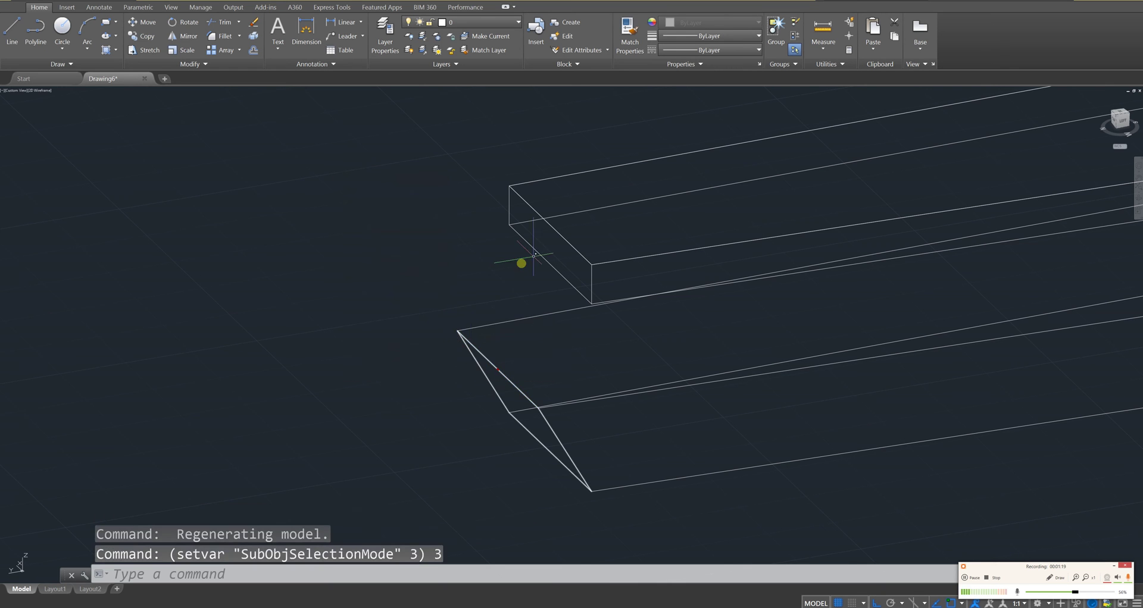
{"action": "left_click", "coordinate": [553, 247]}
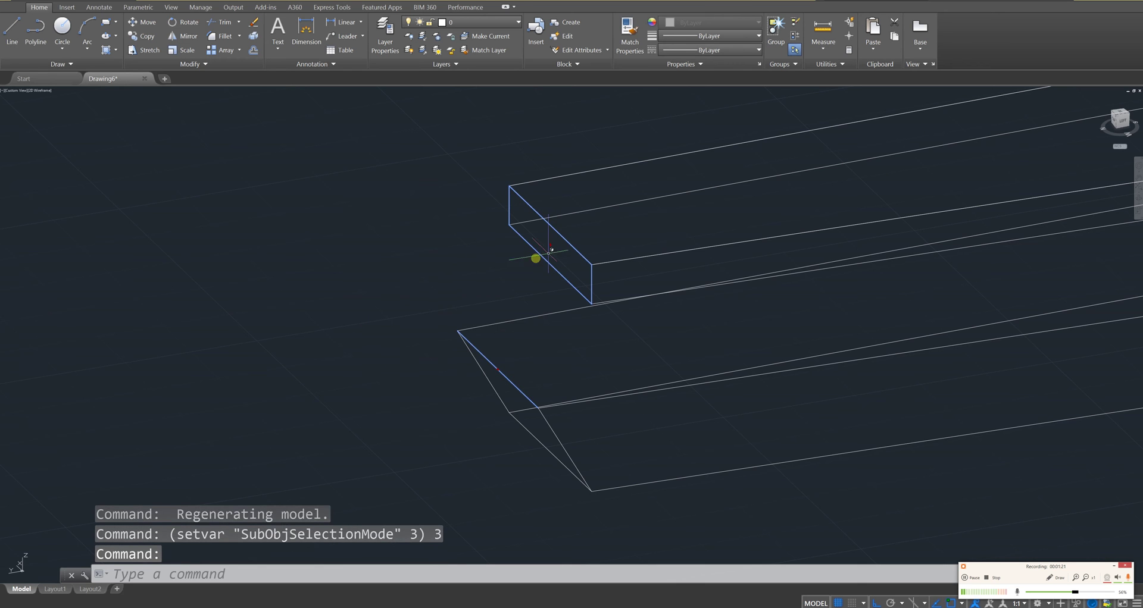
{"action": "key", "text": "Escape"}
{"action": "key", "text": "Escape"}
{"action": "key", "text": "Escape"}
Pull the upper neck board's end face out 0.4 units.
{"action": "right_click", "coordinate": [370, 250]}
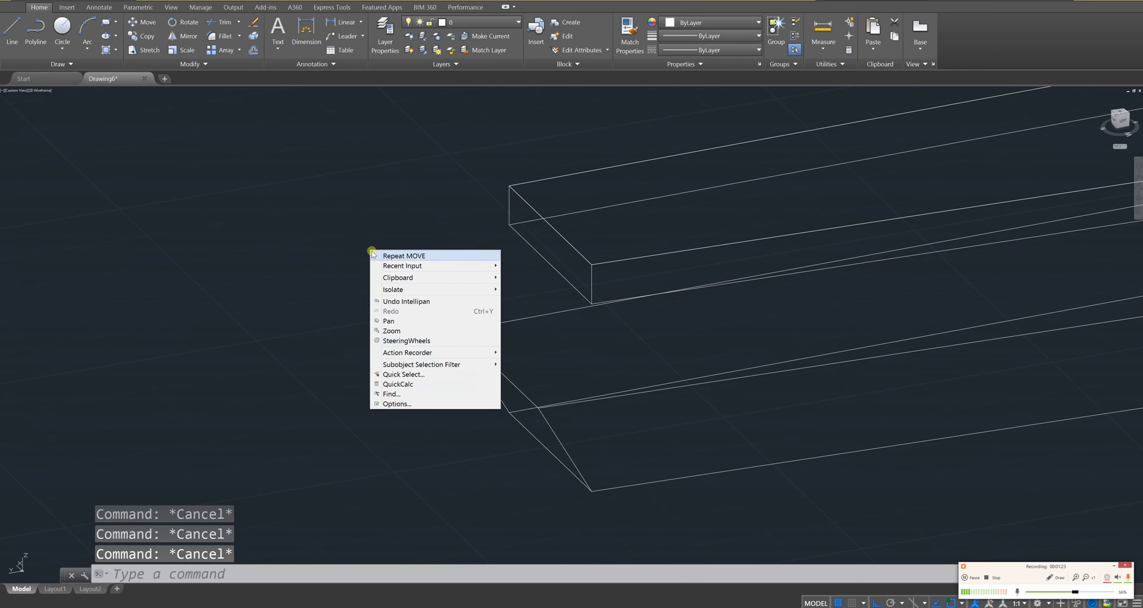
{"action": "mouse_move", "coordinate": [440, 366]}
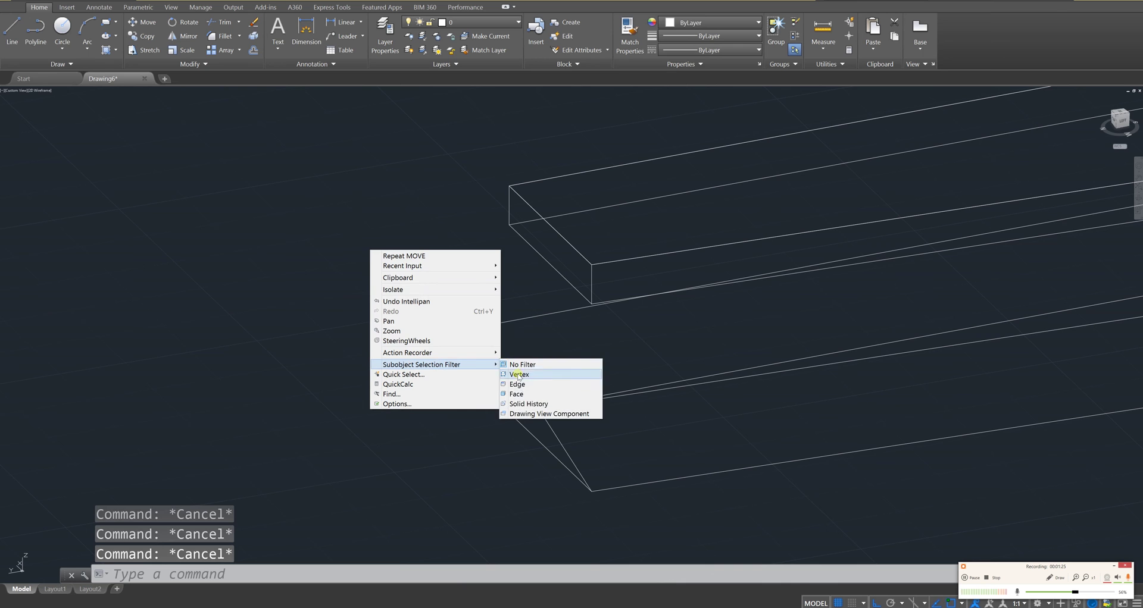
{"action": "left_click", "coordinate": [516, 394]}
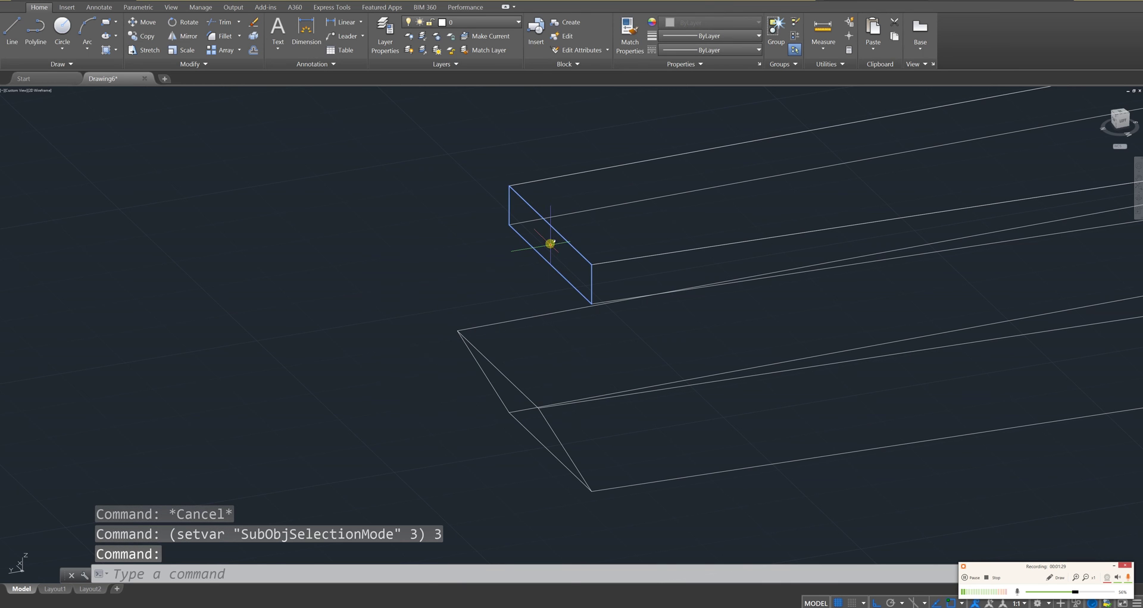
{"action": "left_click", "coordinate": [550, 244]}
{"action": "type", "text": ".4"}
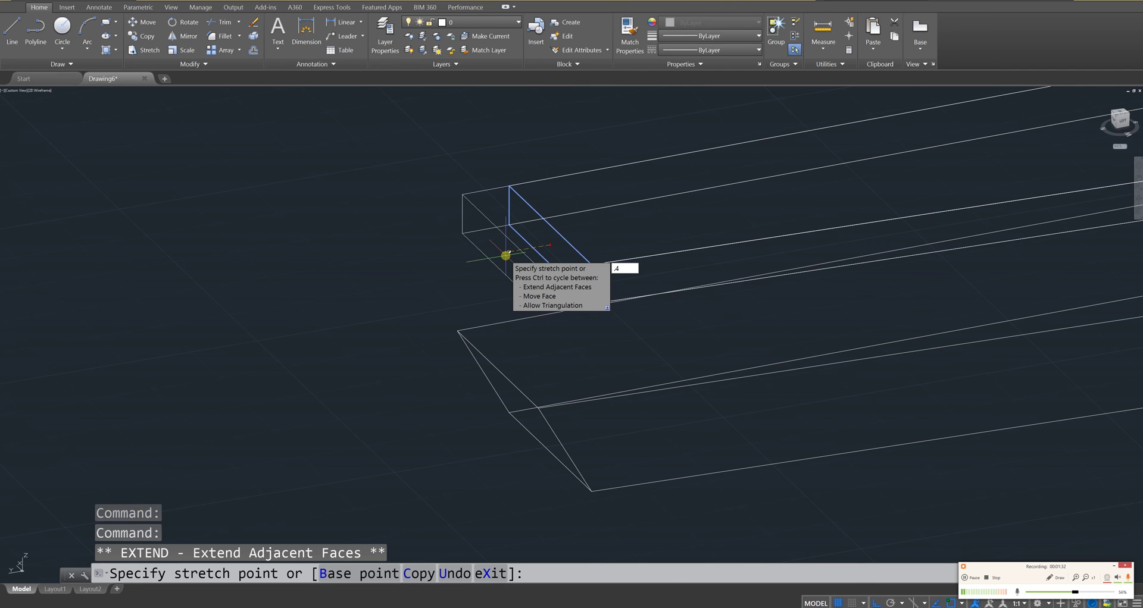
{"action": "key", "text": "Return"}
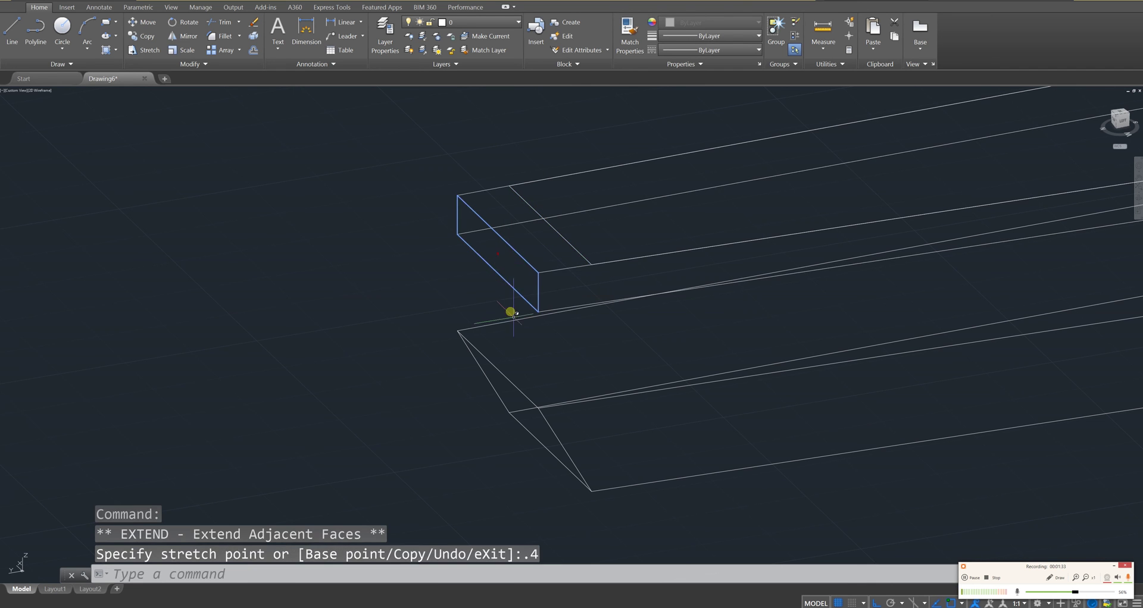
{"action": "key", "text": "Escape"}
{"action": "key", "text": "Escape"}
Orbit the view around the neck–body joint.
{"action": "scroll", "coordinate": [744, 396], "scroll_direction": "down", "scroll_amount": 5}
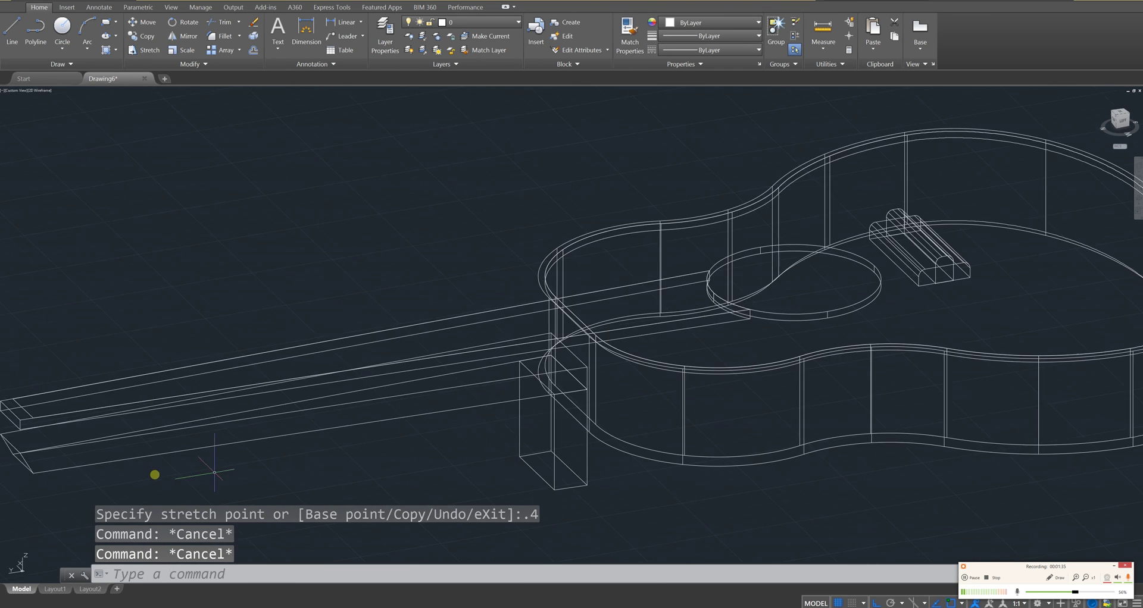
{"action": "scroll", "coordinate": [595, 393], "scroll_direction": "up", "scroll_amount": 6}
{"action": "scroll", "coordinate": [586, 402], "scroll_direction": "down", "scroll_amount": 4}
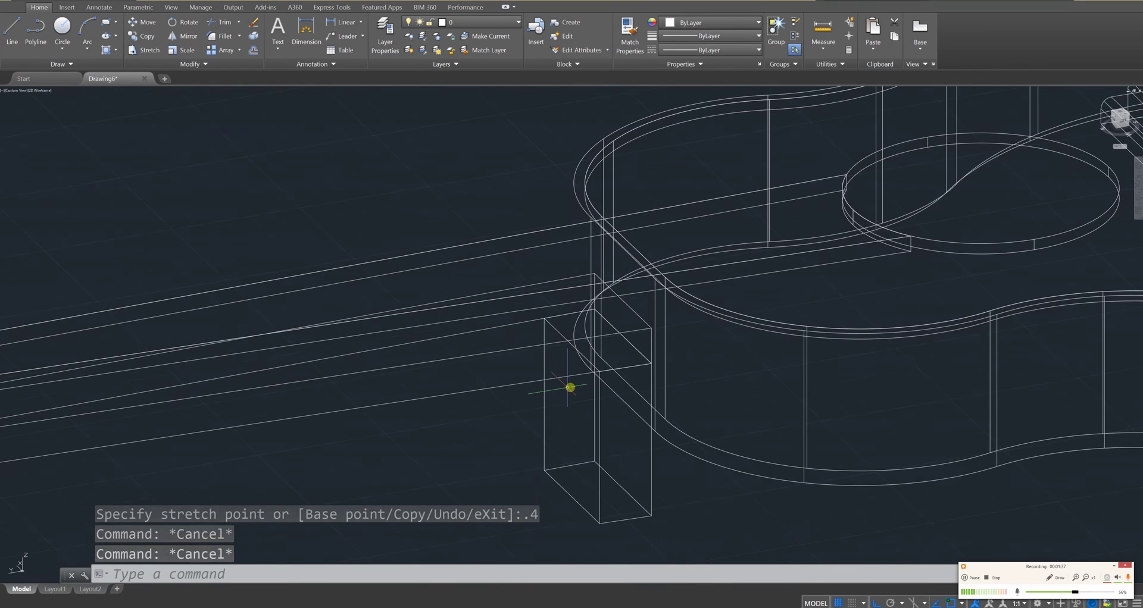
{"action": "scroll", "coordinate": [586, 396], "scroll_direction": "up", "scroll_amount": 4}
{"action": "middle_click_drag", "start_coordinate": [601, 397], "coordinate": [628, 382], "text": "shift"}
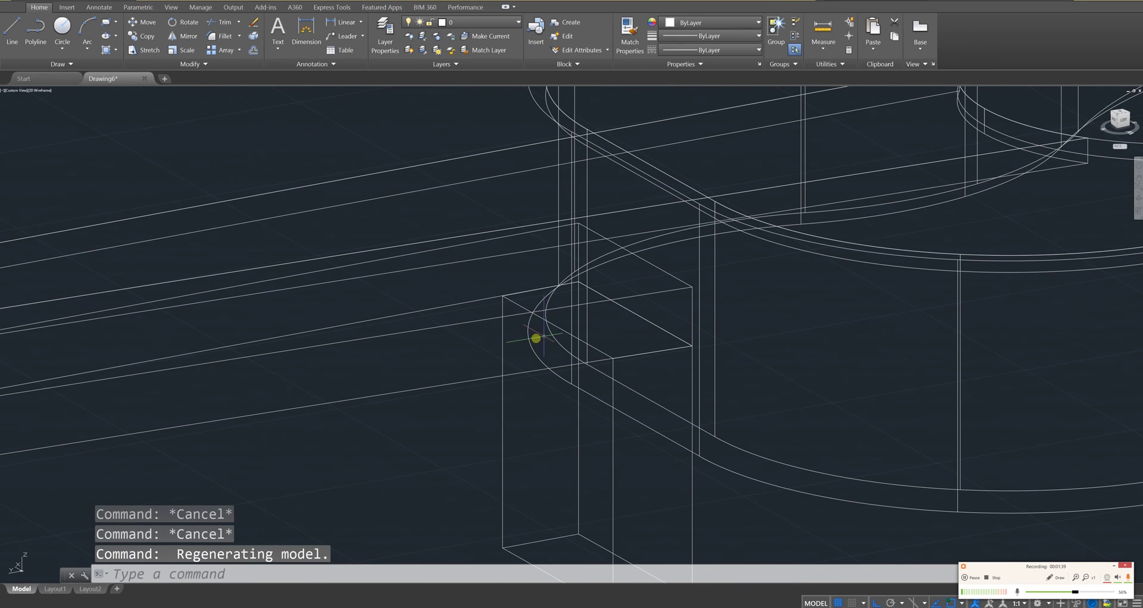
{"action": "key", "text": "Escape"}
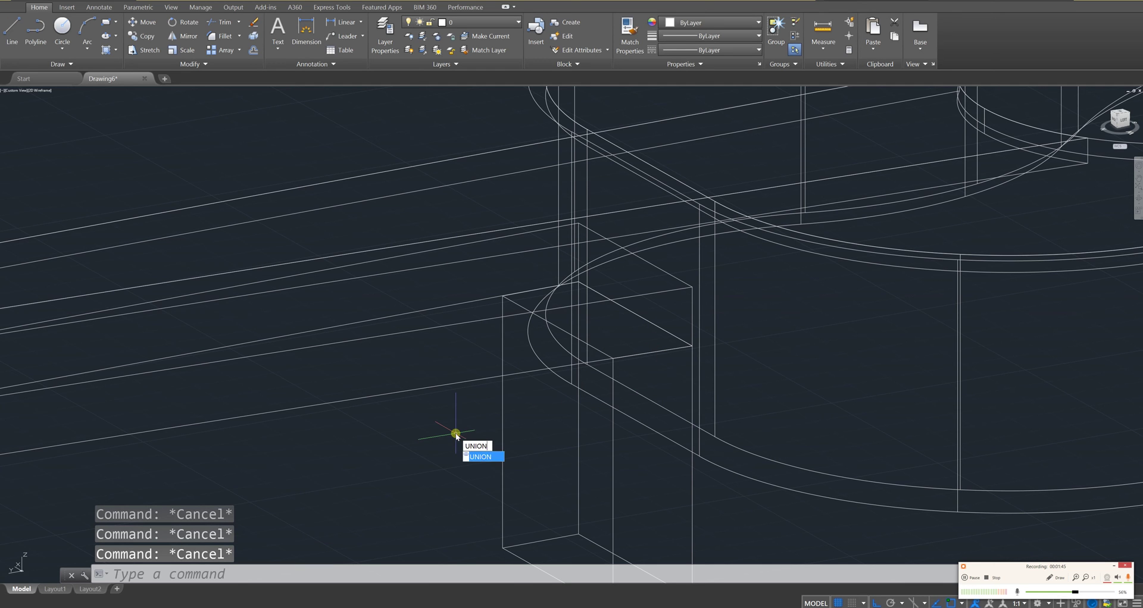
Union the joint block and the long neck beam into one solid.
{"action": "key", "text": "Return"}
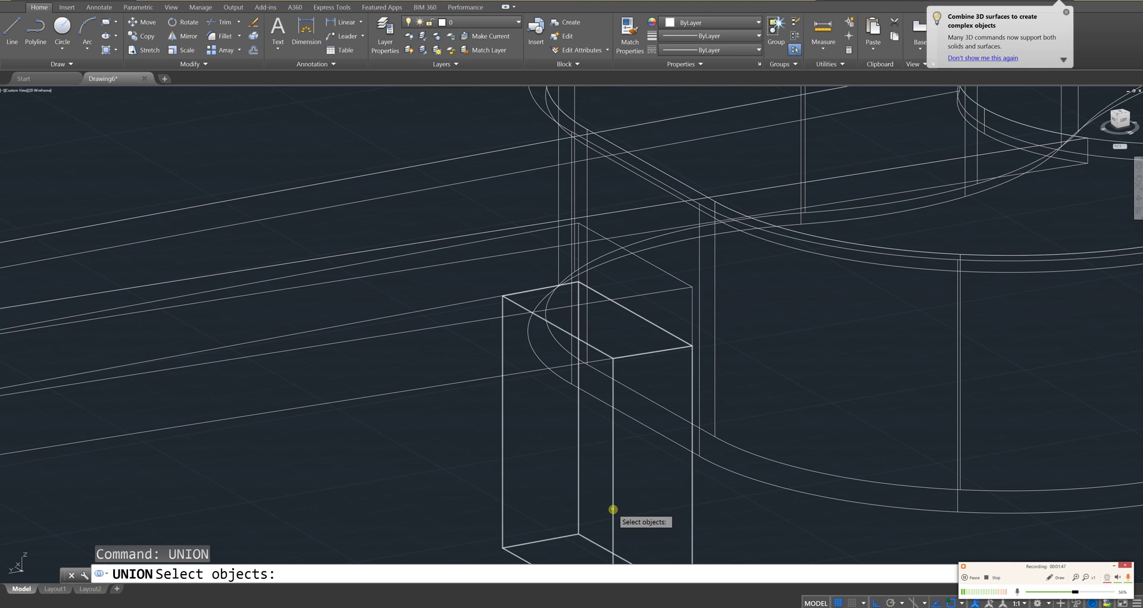
{"action": "left_click", "coordinate": [612, 508]}
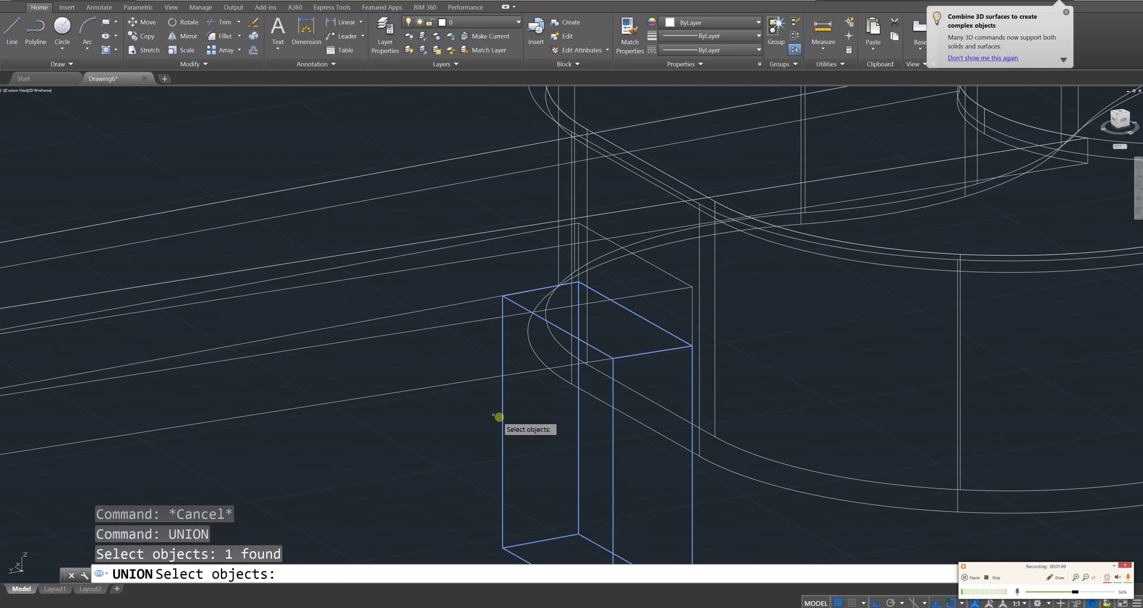
{"action": "left_click", "coordinate": [468, 409]}
{"action": "left_click", "coordinate": [403, 367]}
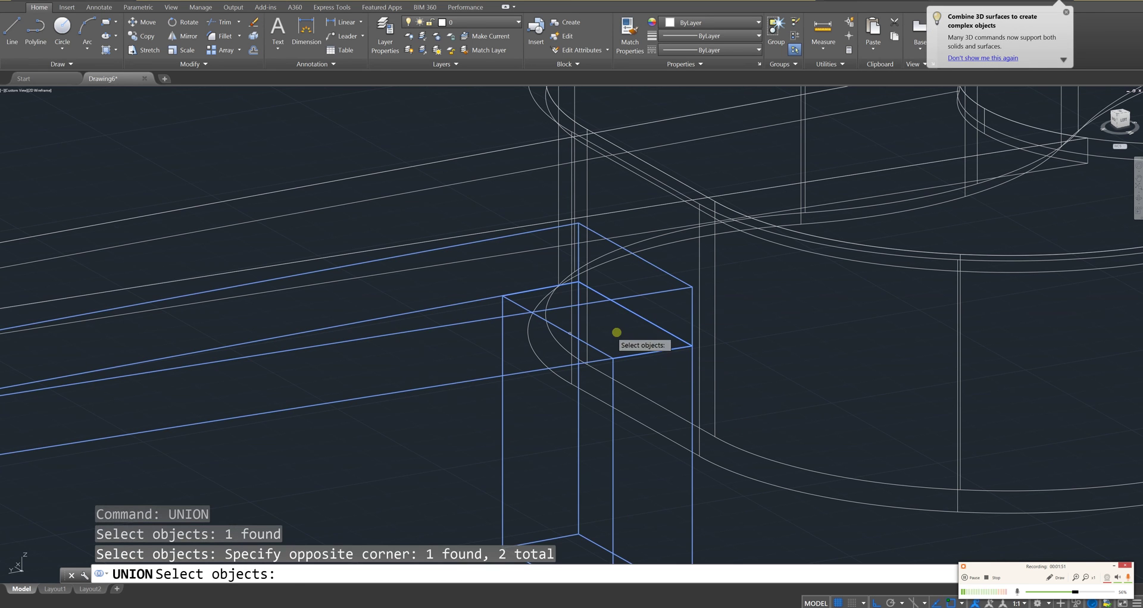
{"action": "key", "text": "Return"}
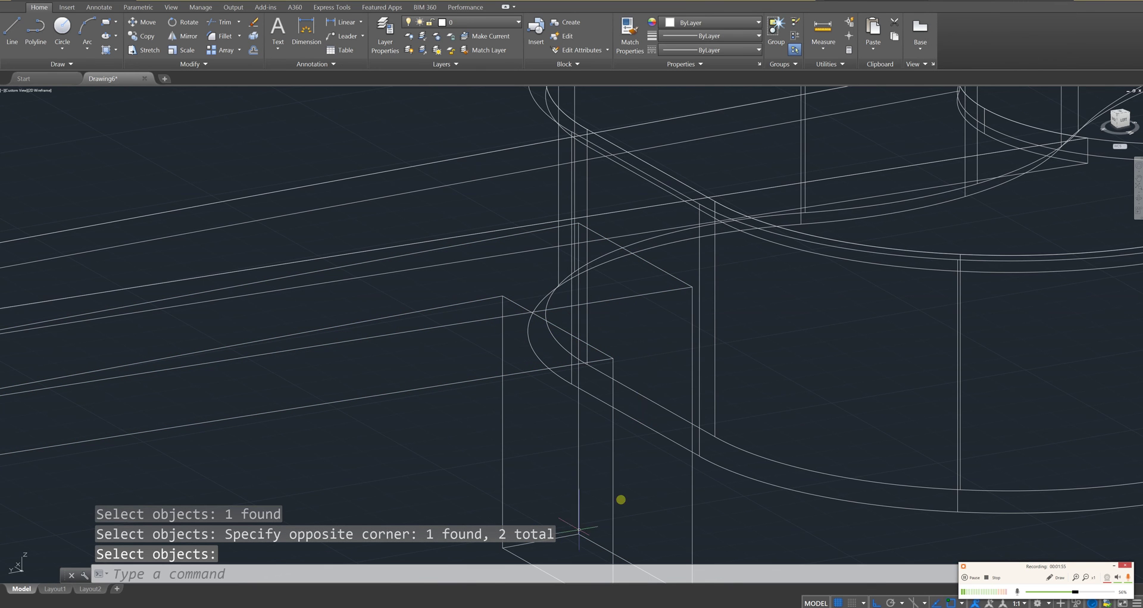
{"action": "scroll", "coordinate": [448, 515], "scroll_direction": "down", "scroll_amount": 5}
{"action": "scroll", "coordinate": [602, 322], "scroll_direction": "up", "scroll_amount": 3}
{"action": "scroll", "coordinate": [282, 346], "scroll_direction": "up", "scroll_amount": 5}
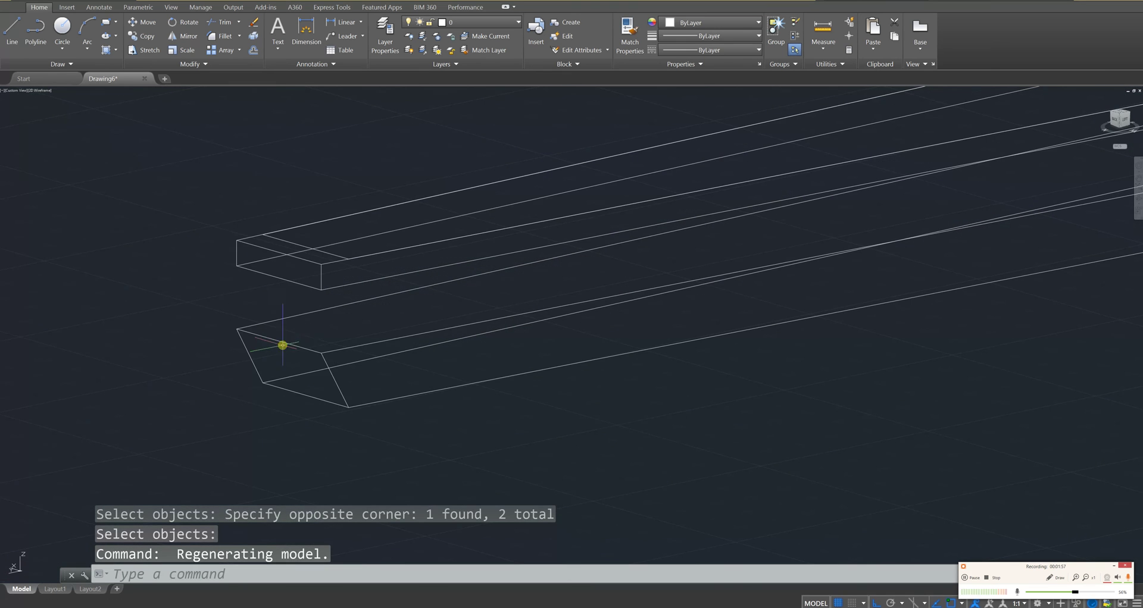
Move the lower beam against the upper board, then undo the misplaced move.
{"action": "key", "text": "Escape"}
{"action": "key", "text": "Escape"}
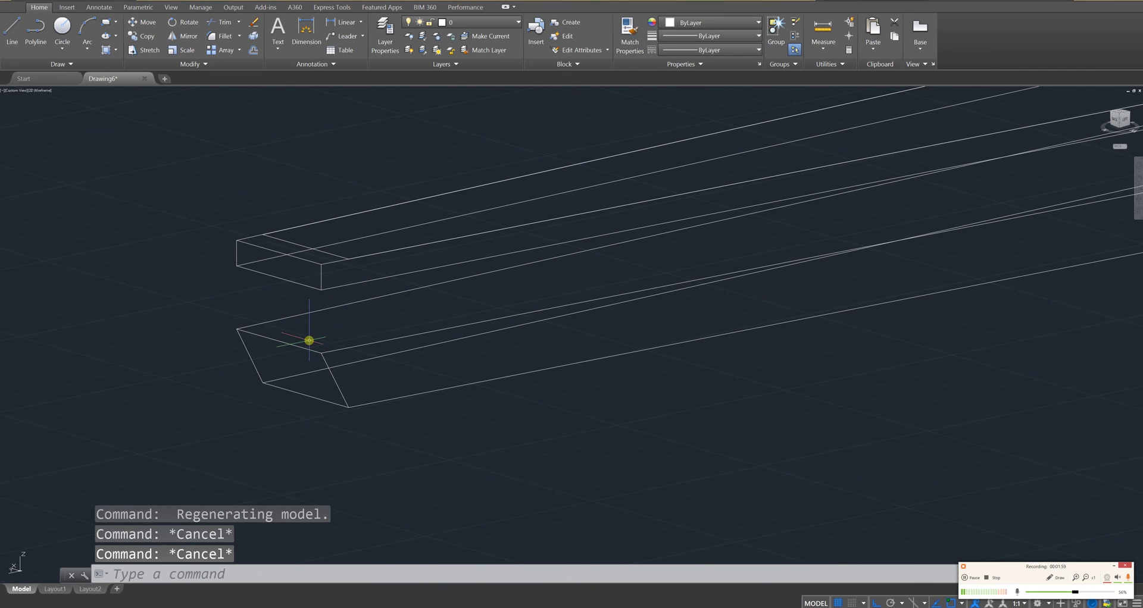
{"action": "type", "text": "move"}
{"action": "key", "text": "Return"}
{"action": "left_click", "coordinate": [375, 385]}
{"action": "left_click", "coordinate": [191, 341]}
{"action": "key", "text": "Return"}
{"action": "left_click", "coordinate": [322, 353]}
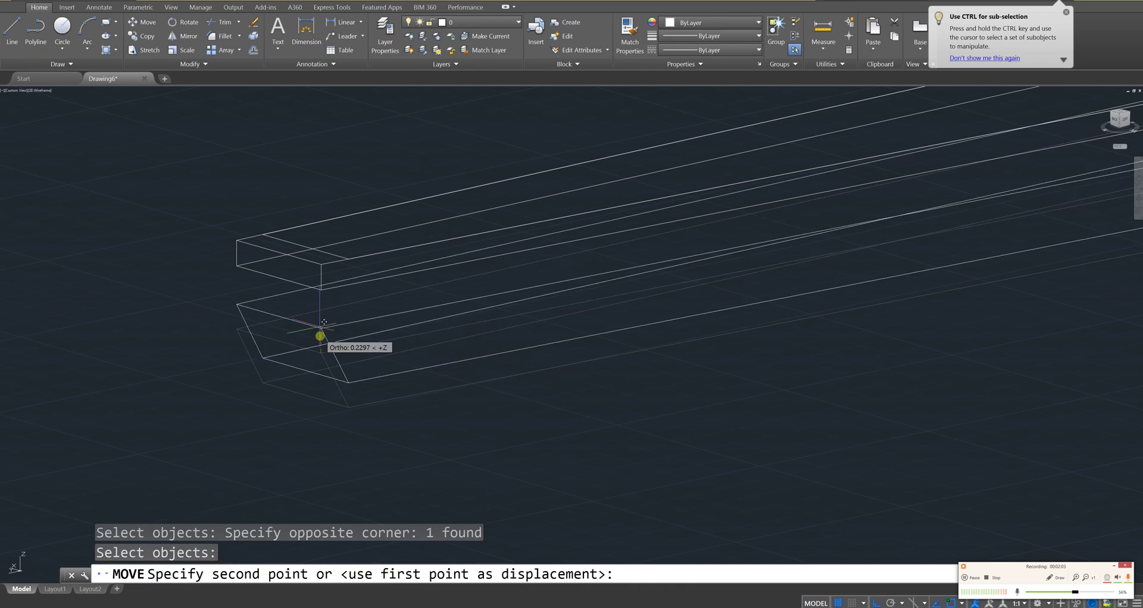
{"action": "left_click", "coordinate": [318, 289]}
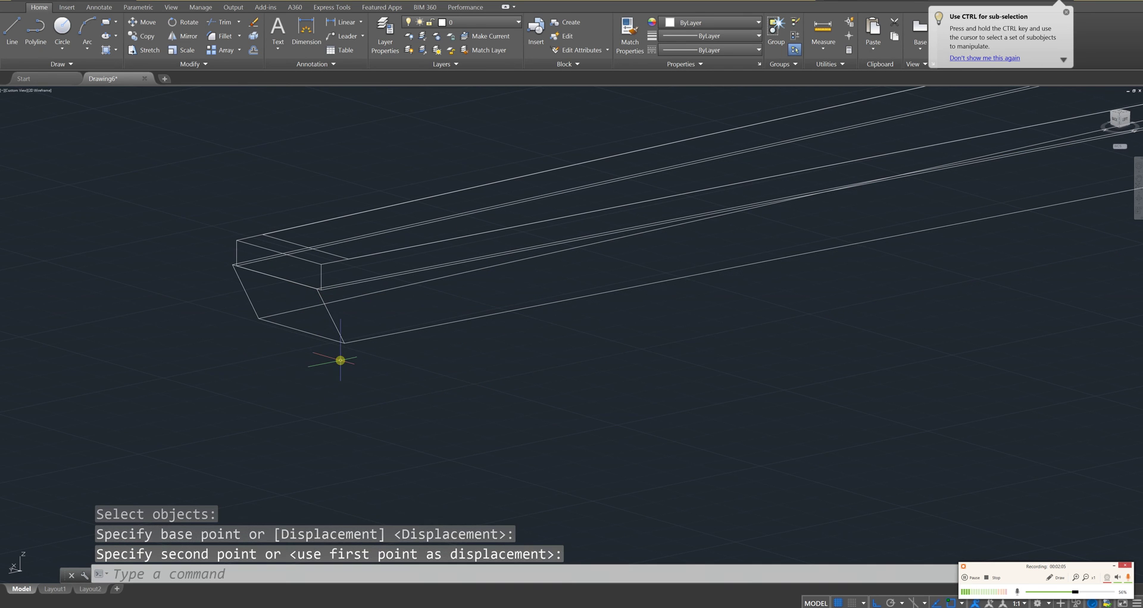
{"action": "key", "text": "Escape"}
{"action": "key", "text": "Escape"}
{"action": "key", "text": "ctrl+z"}
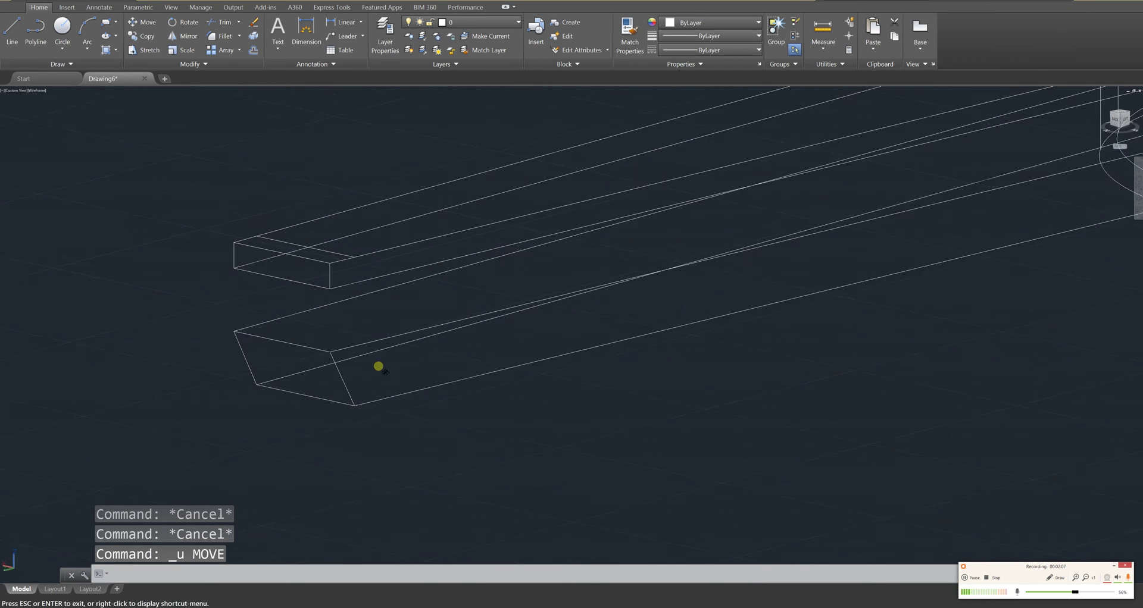
{"action": "scroll", "coordinate": [381, 357], "scroll_direction": "up", "scroll_amount": 3}
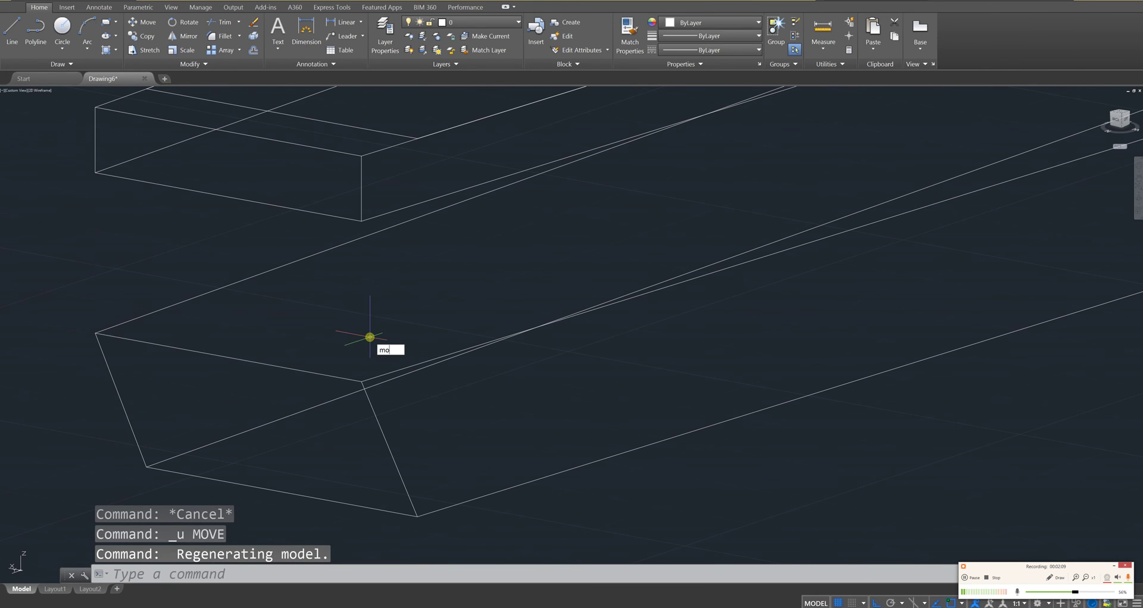
Move the lower beam so its corner snaps to the upper board's corner.
{"action": "type", "text": "m"}
{"action": "key", "text": "Return"}
{"action": "left_click", "coordinate": [290, 410]}
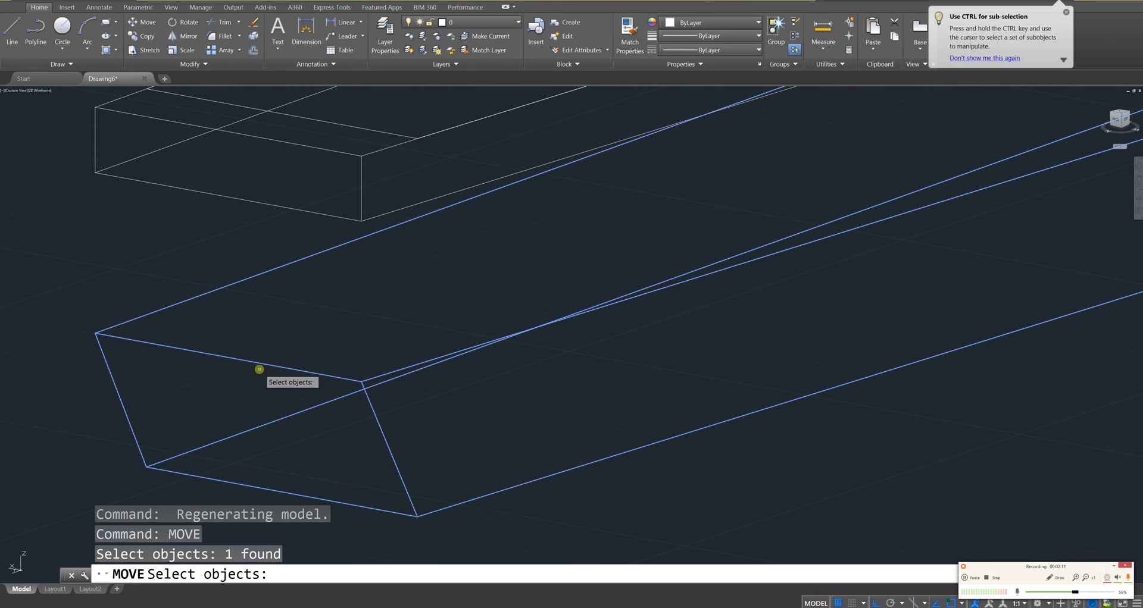
{"action": "key", "text": "Return"}
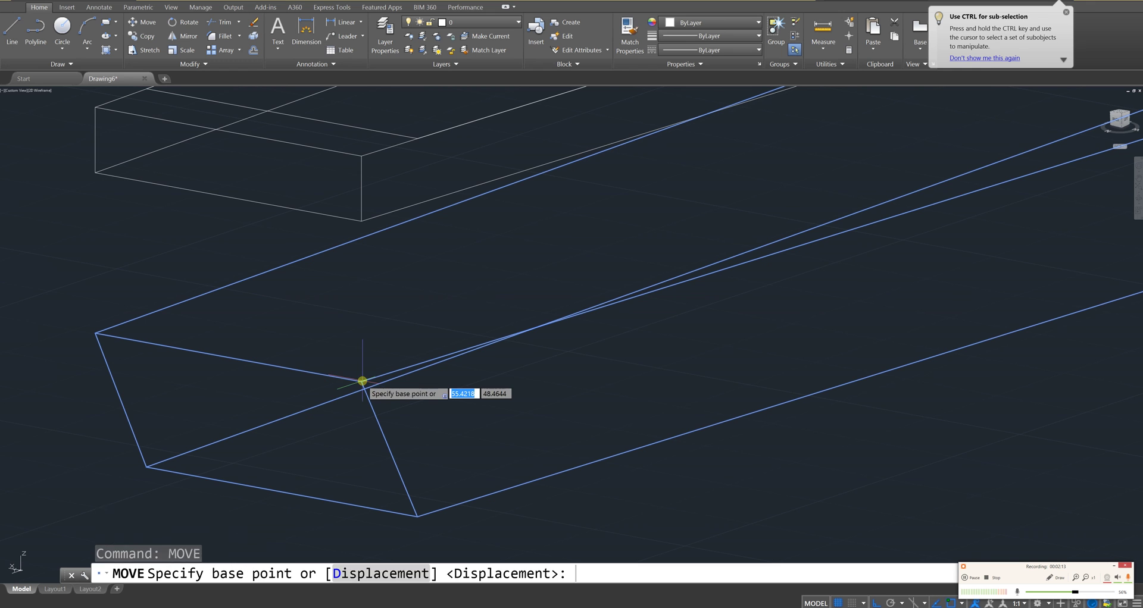
{"action": "left_click", "coordinate": [362, 381]}
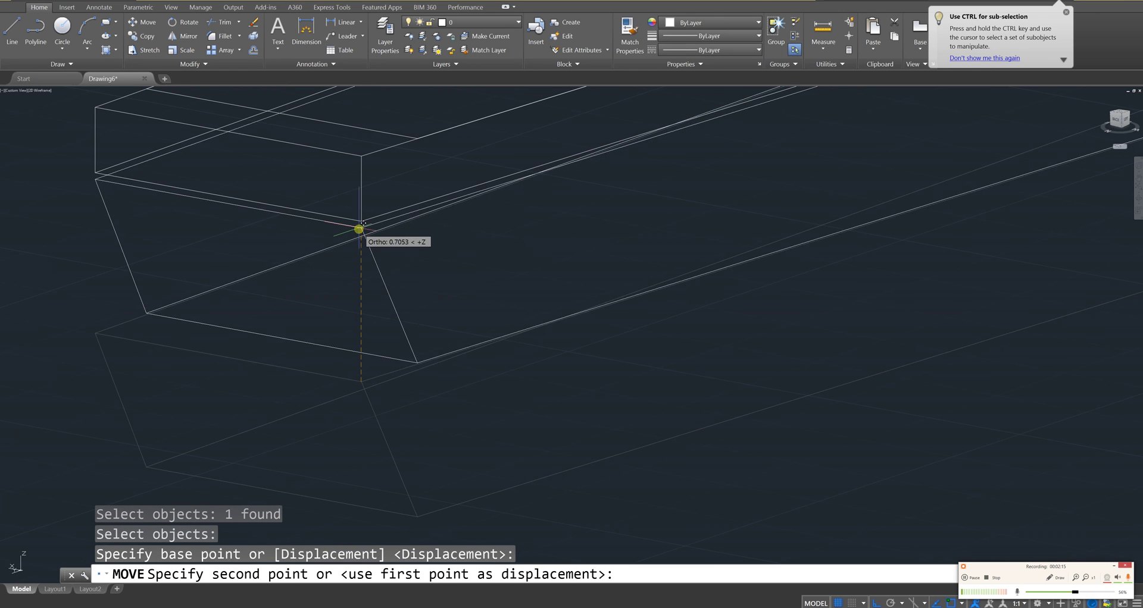
{"action": "left_click", "coordinate": [360, 223]}
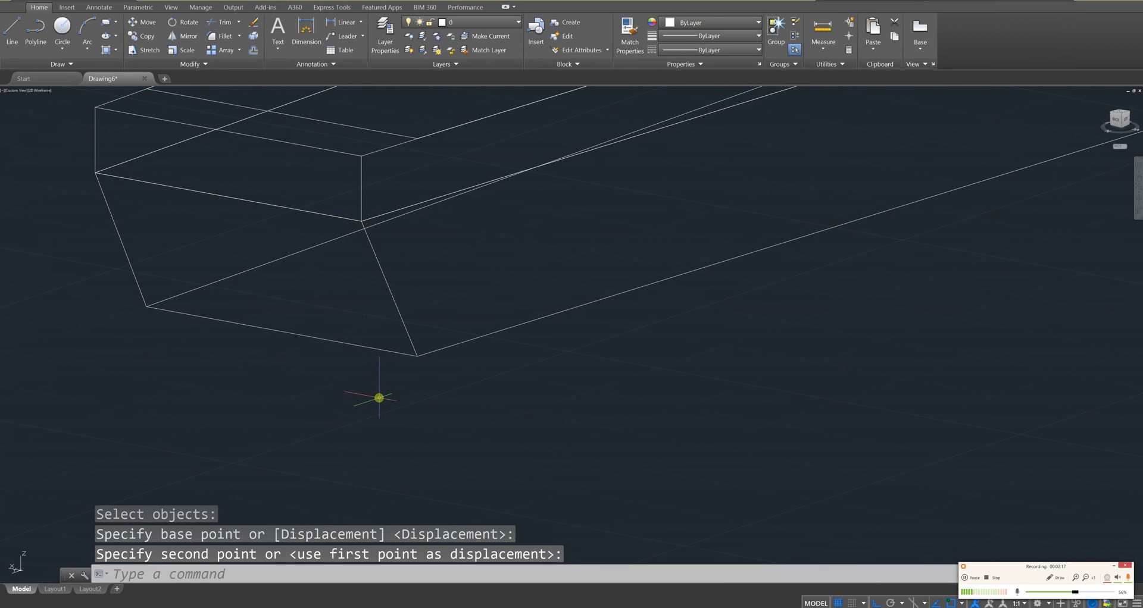
{"action": "key", "text": "Escape"}
{"action": "key", "text": "Escape"}
{"action": "key", "text": "Escape"}
{"action": "scroll", "coordinate": [375, 401], "scroll_direction": "down", "scroll_amount": 5}
Extrude the neck's angled end face 0.4 units with EXT.
{"action": "middle_click_drag", "start_coordinate": [371, 400], "coordinate": [569, 421], "text": "shift"}
{"action": "scroll", "coordinate": [584, 457], "scroll_direction": "up", "scroll_amount": 3}
{"action": "middle_click_drag", "start_coordinate": [584, 457], "coordinate": [409, 409]}
{"action": "scroll", "coordinate": [503, 396], "scroll_direction": "up", "scroll_amount": 3}
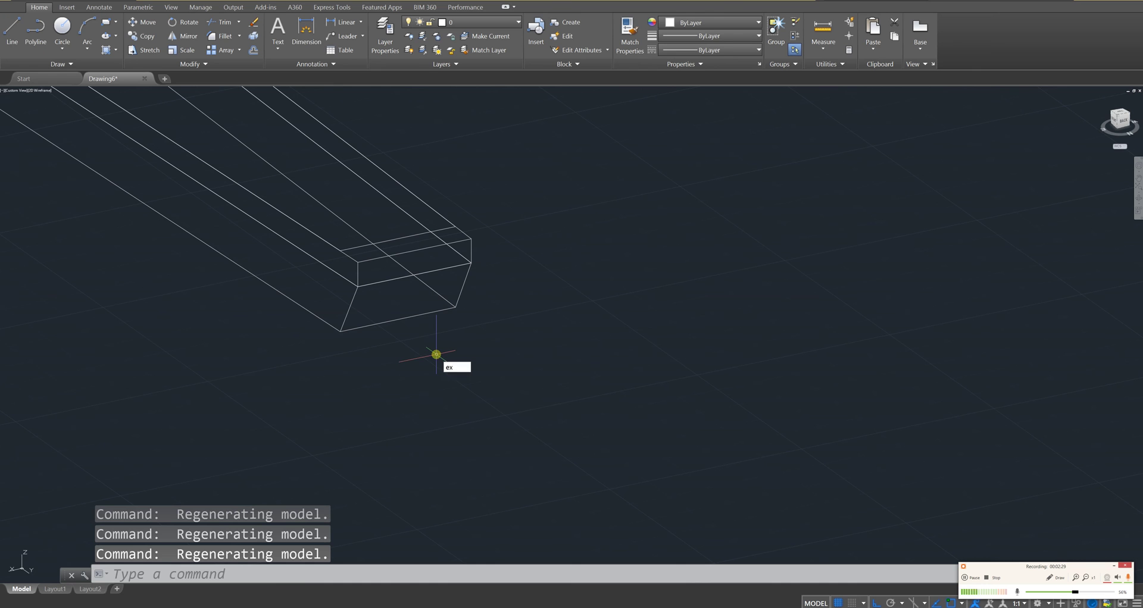
{"action": "type", "text": "t"}
{"action": "key", "text": "Return"}
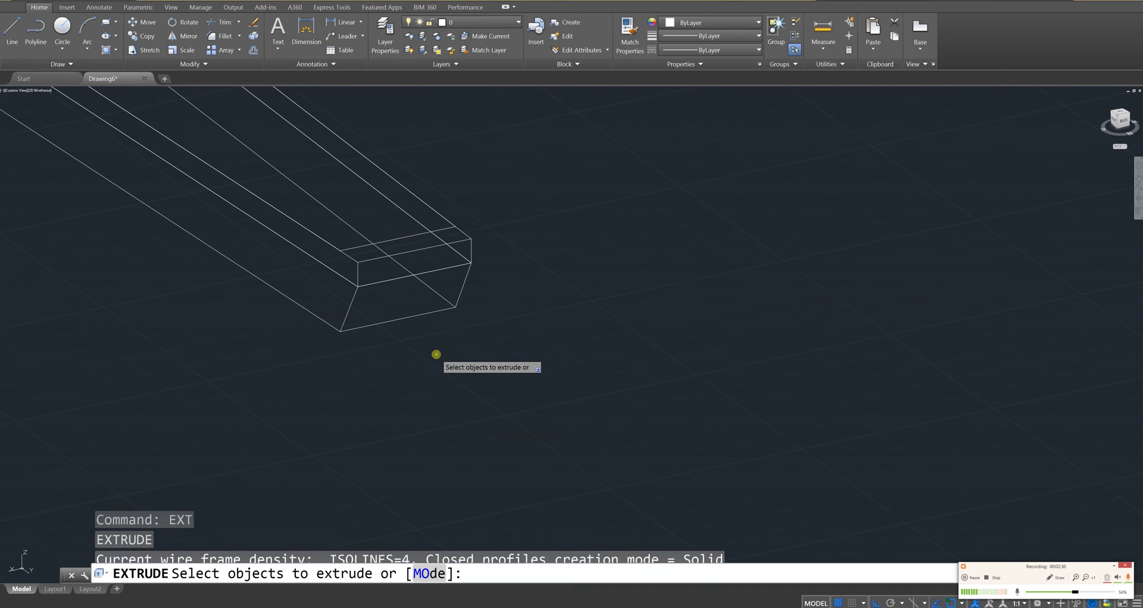
{"action": "left_click", "coordinate": [414, 300]}
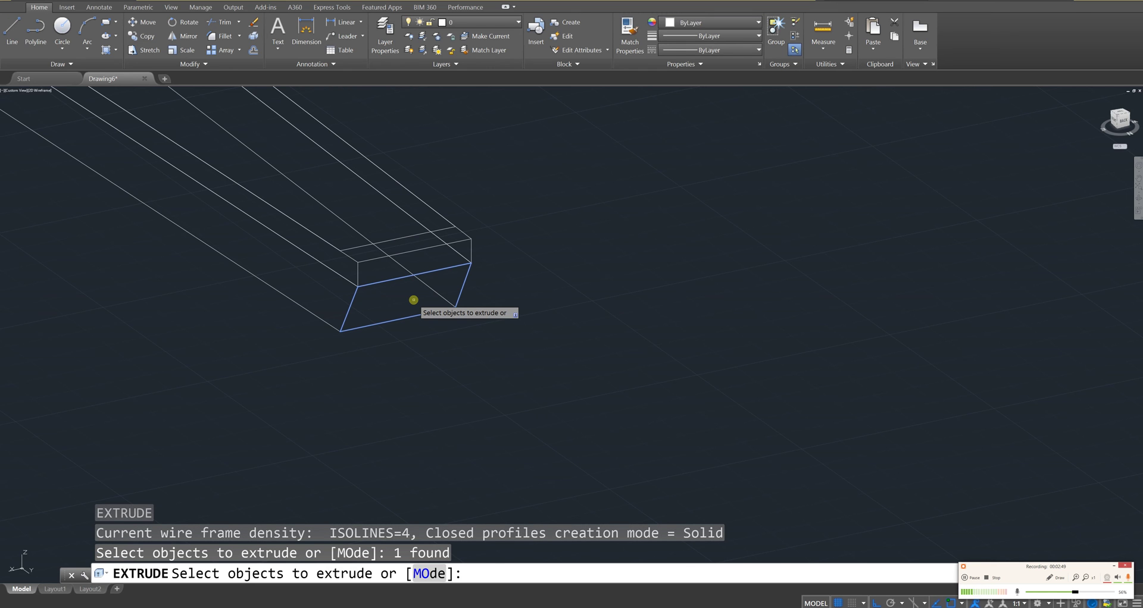
{"action": "key", "text": "Return"}
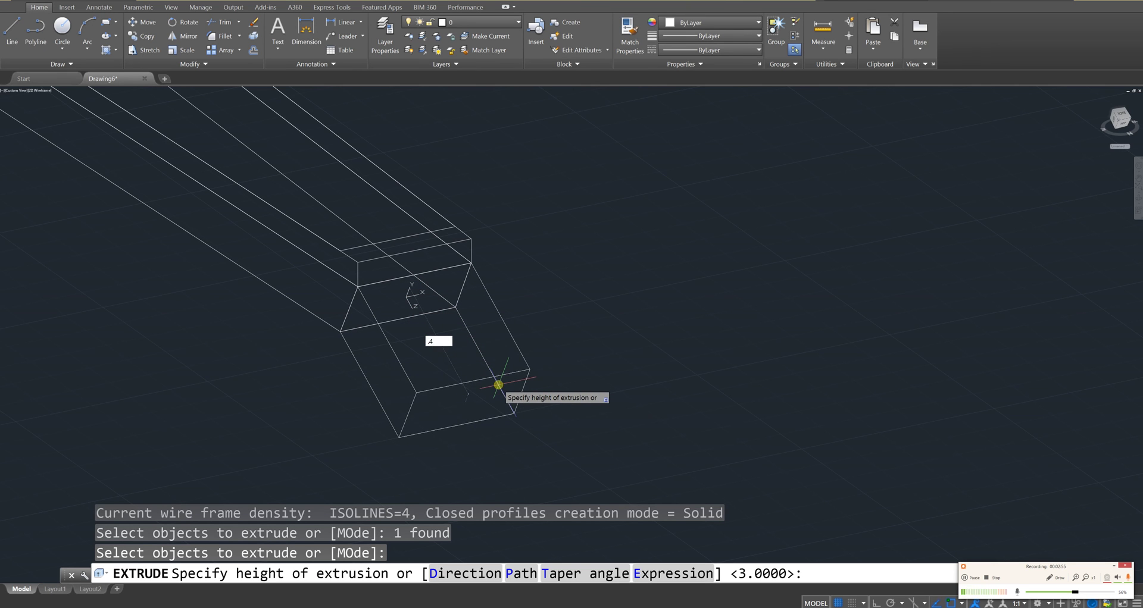
{"action": "type", "text": ".4"}
{"action": "key", "text": "Return"}
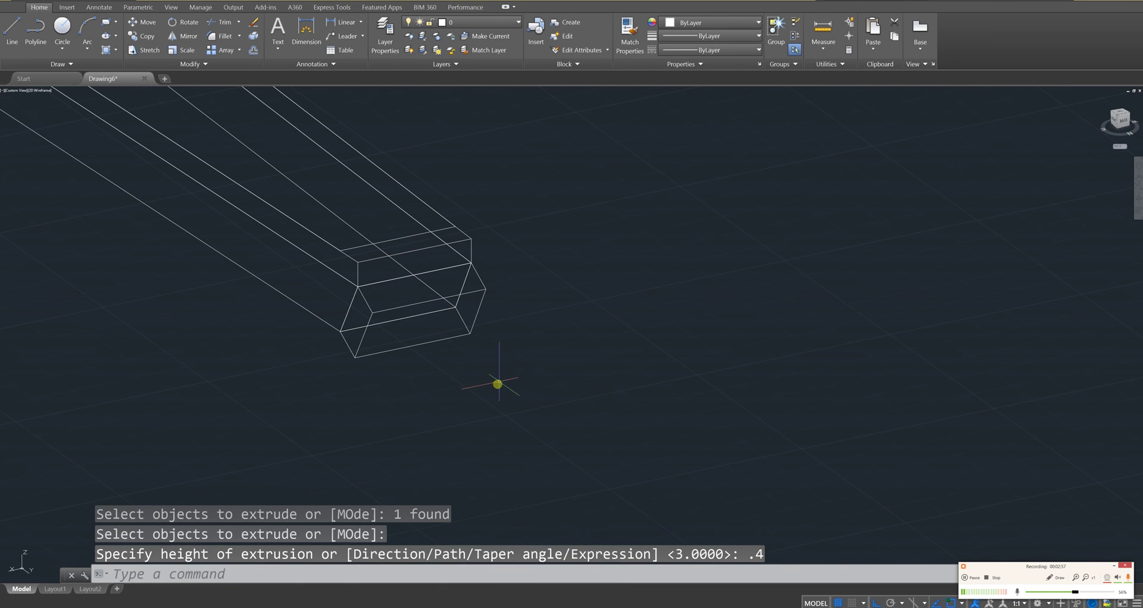
{"action": "middle_click_drag", "start_coordinate": [546, 330], "coordinate": [428, 463], "text": "shift"}
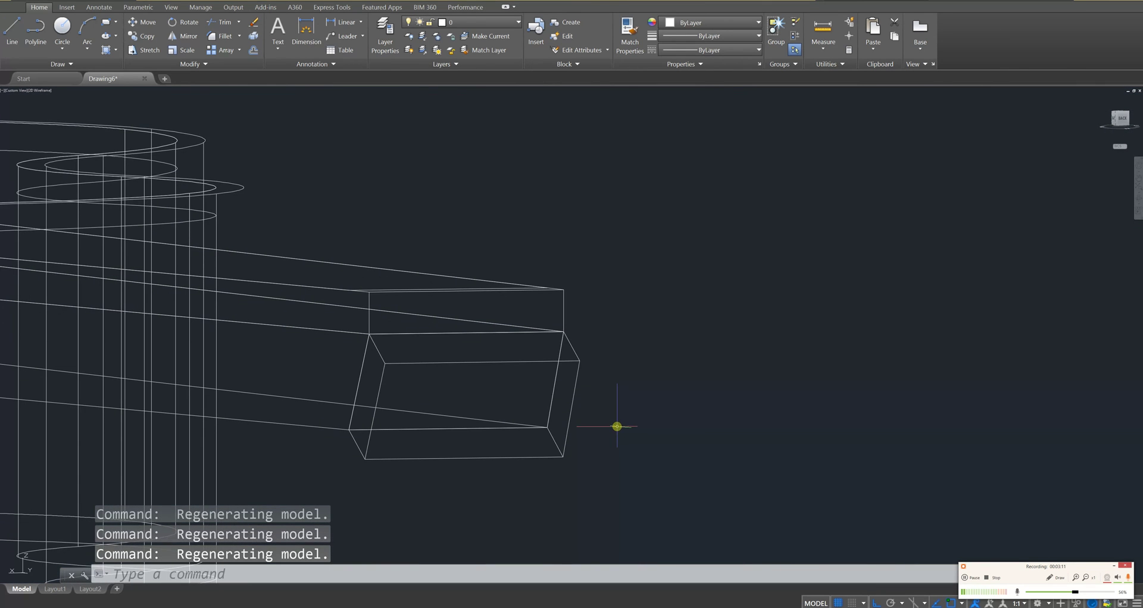
Draw the flat head rectangle from the neck end face's midpoint, cancelling a stray grip stretch.
{"action": "type", "text": "c"}
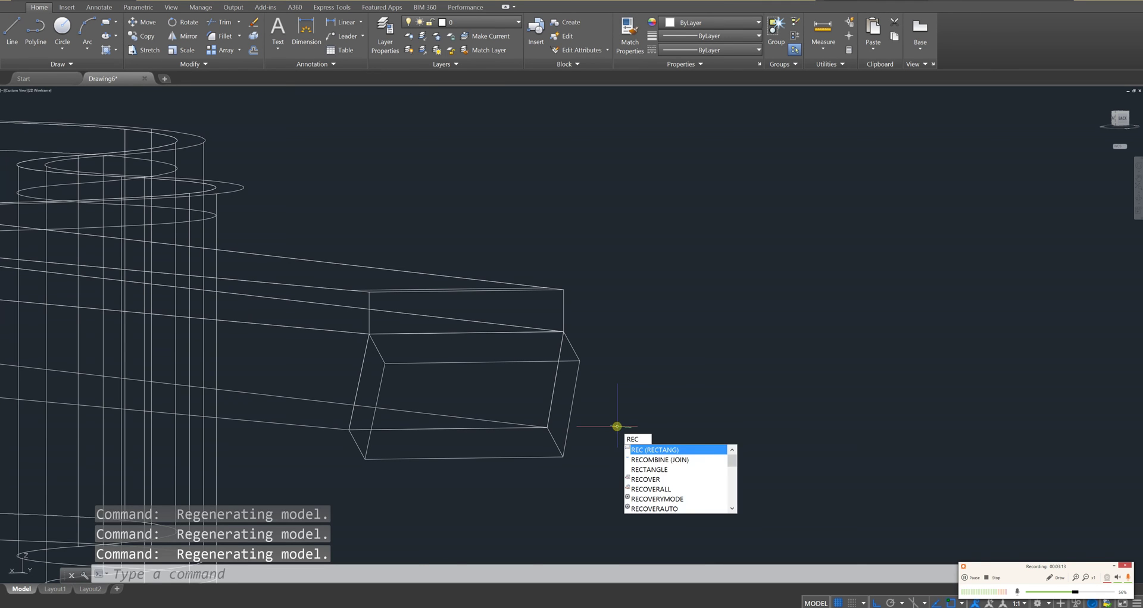
{"action": "key", "text": "Return"}
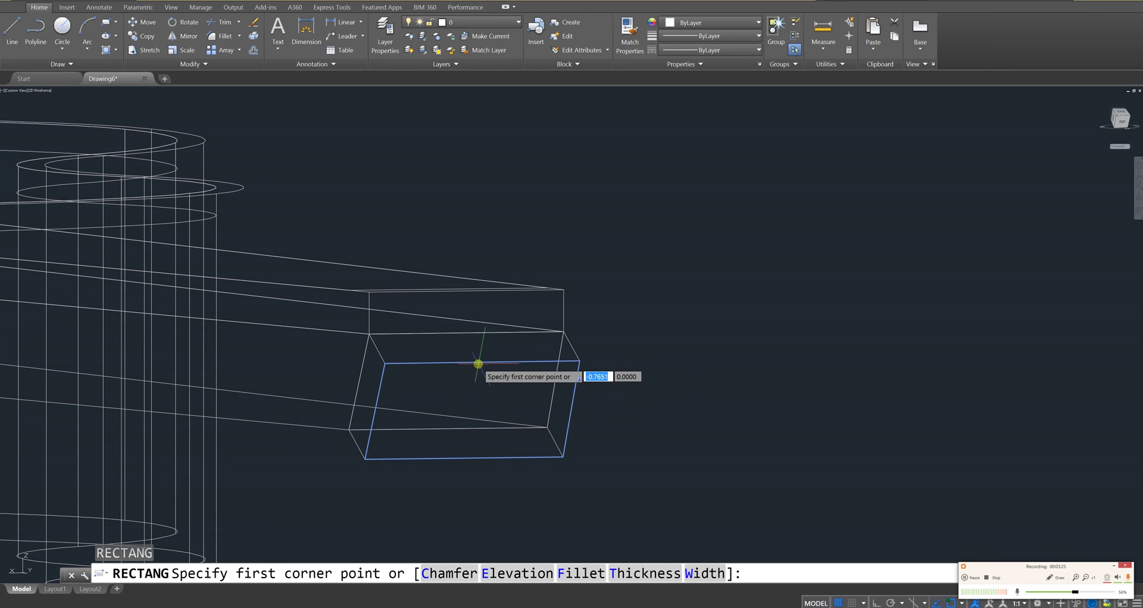
{"action": "left_click", "coordinate": [483, 363]}
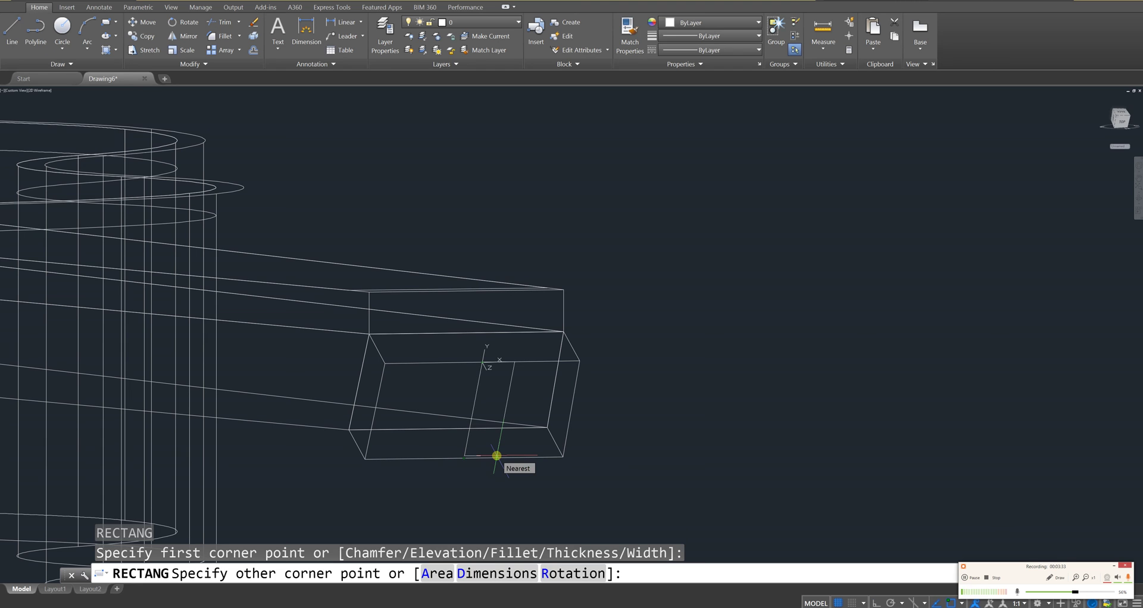
{"action": "key", "text": "Escape"}
{"action": "key", "text": "Escape"}
{"action": "key", "text": "Escape"}
{"action": "middle_click_drag", "start_coordinate": [572, 471], "coordinate": [536, 405], "text": "shift"}
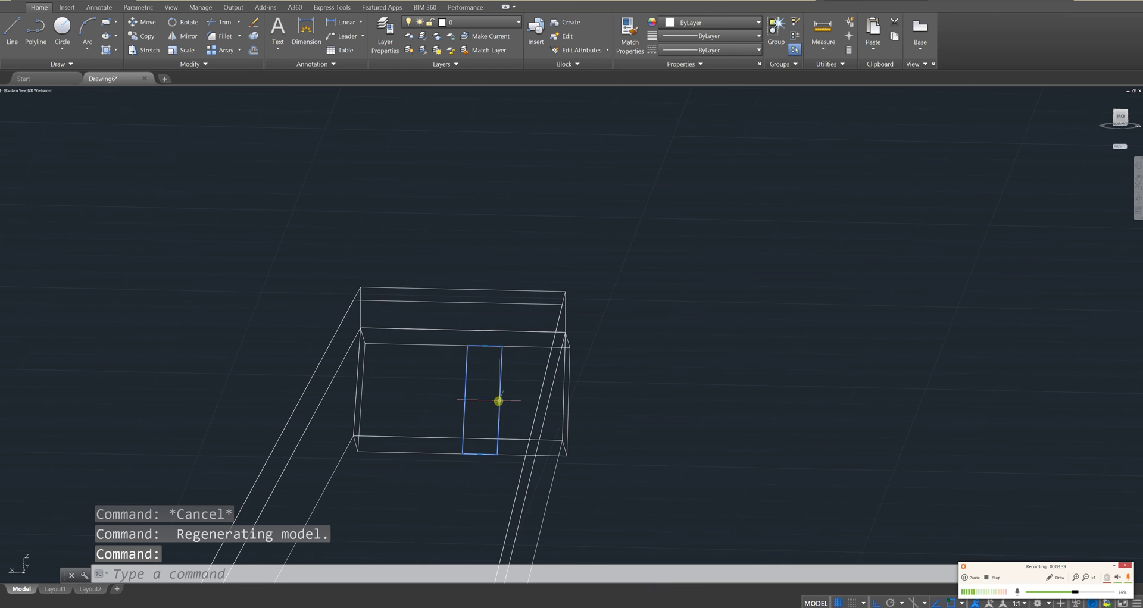
{"action": "left_click", "coordinate": [498, 401]}
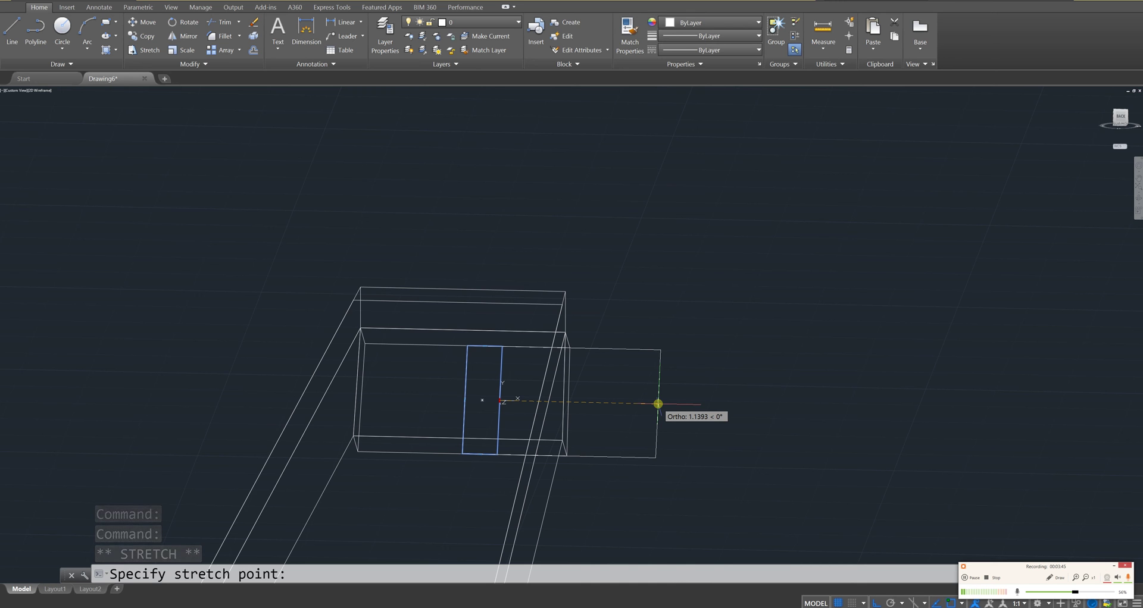
{"action": "key", "text": "Escape"}
{"action": "key", "text": "Escape"}
{"action": "key", "text": "Escape"}
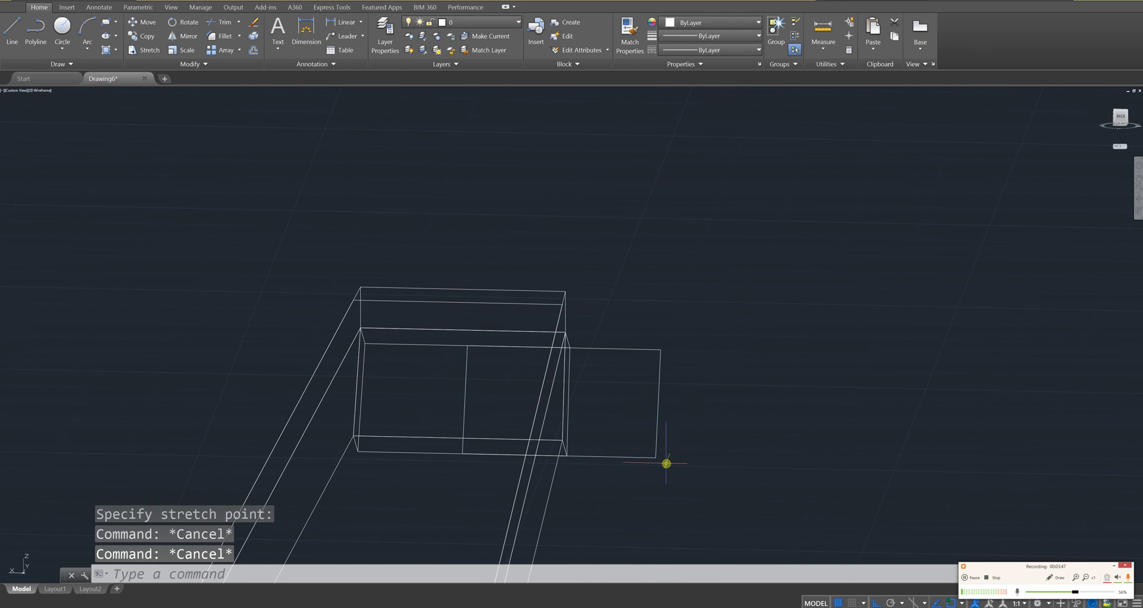
{"action": "key", "text": "Escape"}
{"action": "mouse_move", "coordinate": [666, 464]}
{"action": "middle_mouse_down", "text": "shift"}
{"action": "mouse_move", "coordinate": [671, 516]}
{"action": "mouse_move", "coordinate": [488, 545]}
{"action": "mouse_move", "coordinate": [620, 540]}
{"action": "mouse_move", "coordinate": [559, 500]}
{"action": "mouse_move", "coordinate": [607, 520]}
{"action": "mouse_move", "coordinate": [646, 443]}
{"action": "mouse_move", "coordinate": [670, 455]}
{"action": "middle_mouse_up", "text": "shift"}
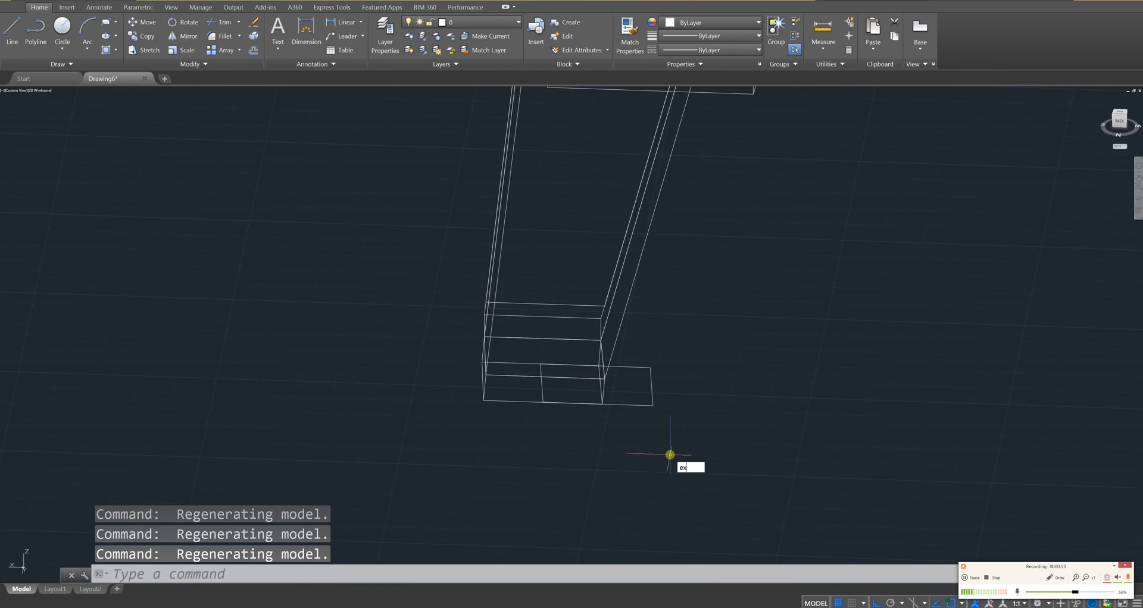
Extrude the head rectangle to a height of 3.
{"action": "type", "text": "t"}
{"action": "key", "text": "Return"}
{"action": "left_click", "coordinate": [709, 399]}
{"action": "left_click", "coordinate": [655, 409]}
{"action": "key", "text": "Return"}
{"action": "middle_click_drag", "start_coordinate": [640, 454], "coordinate": [944, 424]}
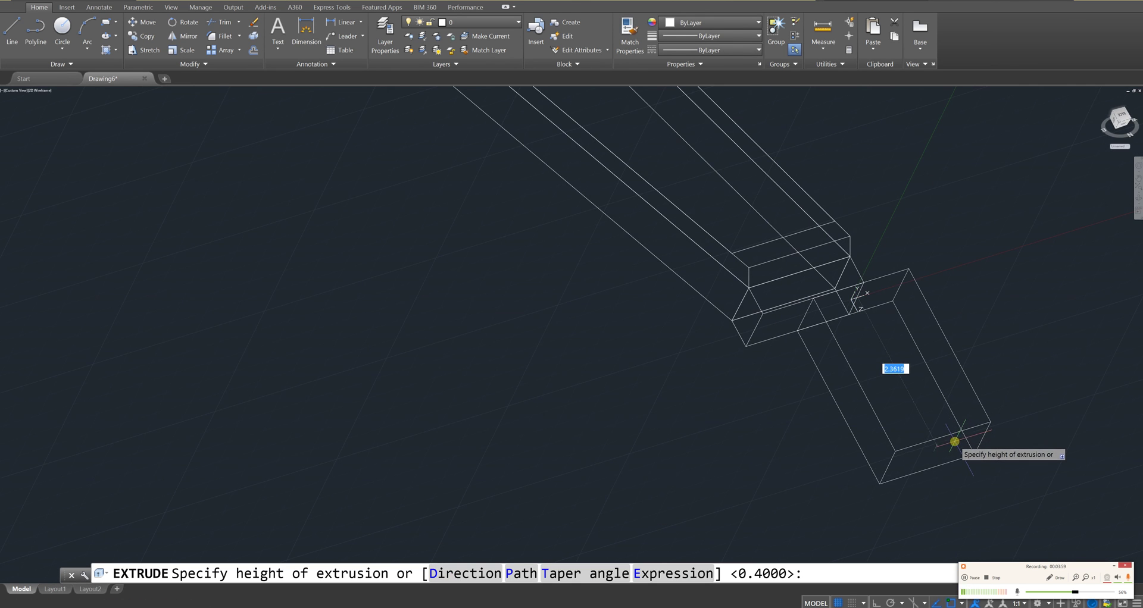
{"action": "type", "text": "3"}
{"action": "key", "text": "Return"}
{"action": "key", "text": "Escape"}
{"action": "key", "text": "Escape"}
{"action": "key", "text": "Escape"}
Inspect the extruded head using orbit and ViewCube standard views.
{"action": "middle_click_drag", "start_coordinate": [617, 390], "coordinate": [892, 286], "text": "shift"}
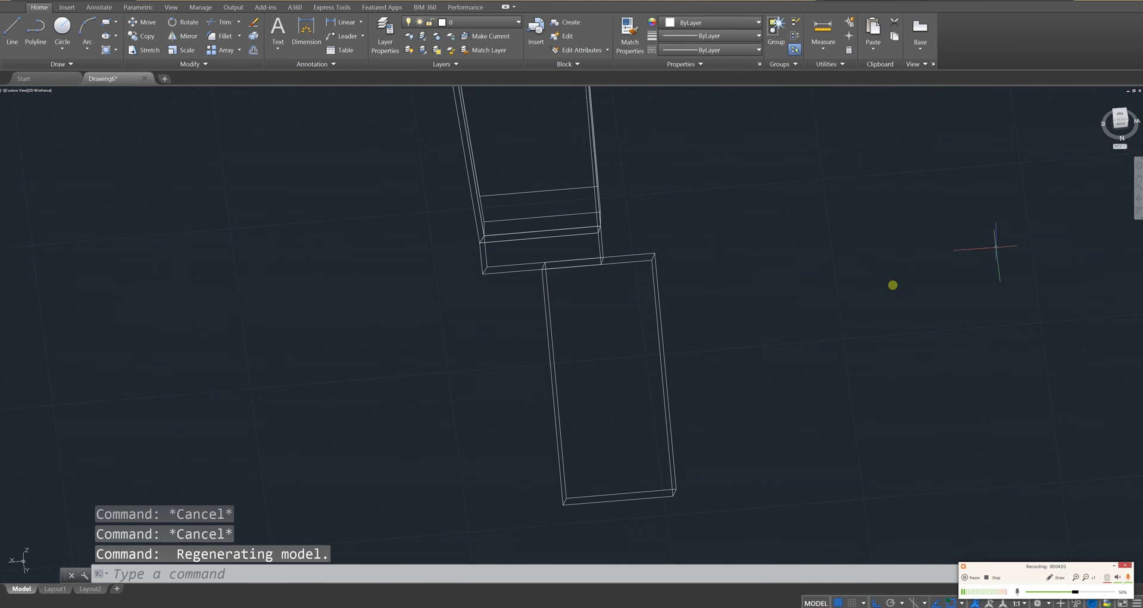
{"action": "left_click", "coordinate": [1120, 117]}
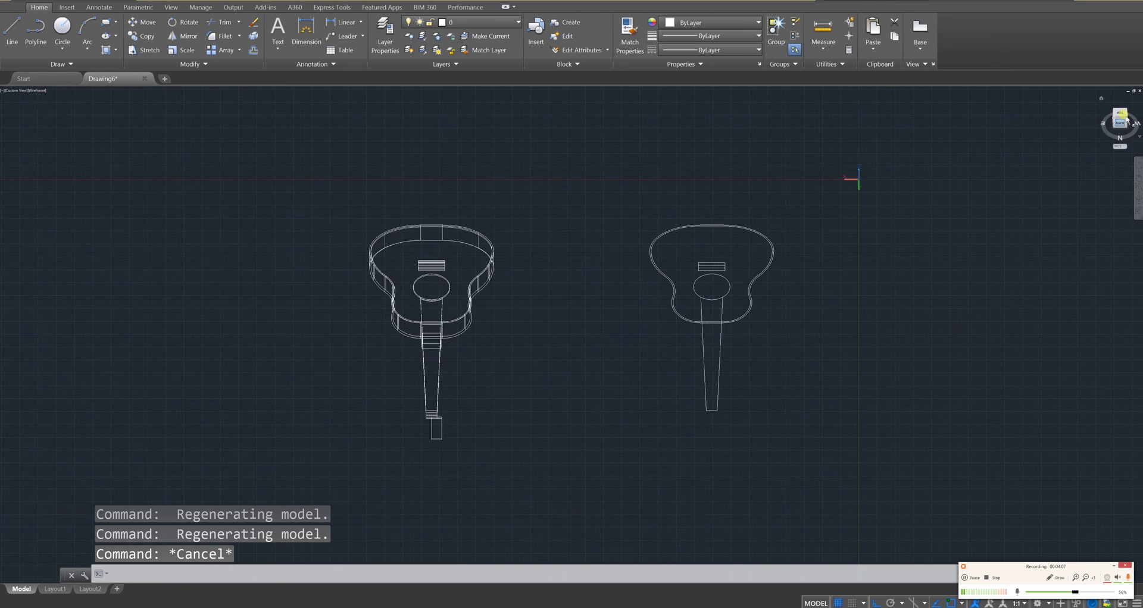
{"action": "left_click", "coordinate": [1125, 119]}
{"action": "middle_click_drag", "start_coordinate": [1125, 119], "coordinate": [909, 411], "text": "shift"}
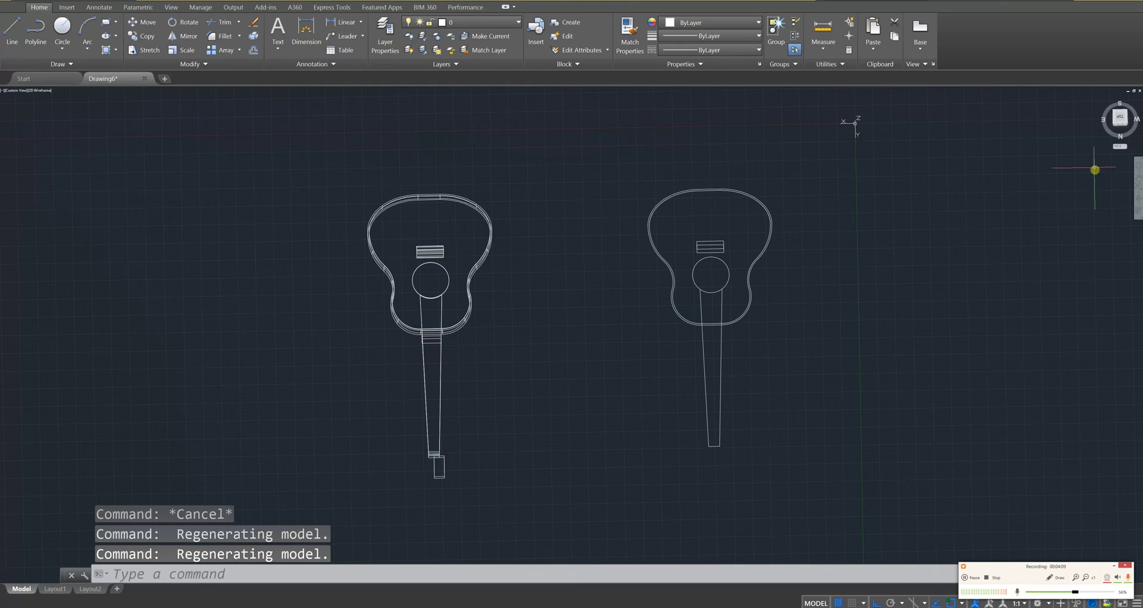
{"action": "left_click", "coordinate": [1122, 119]}
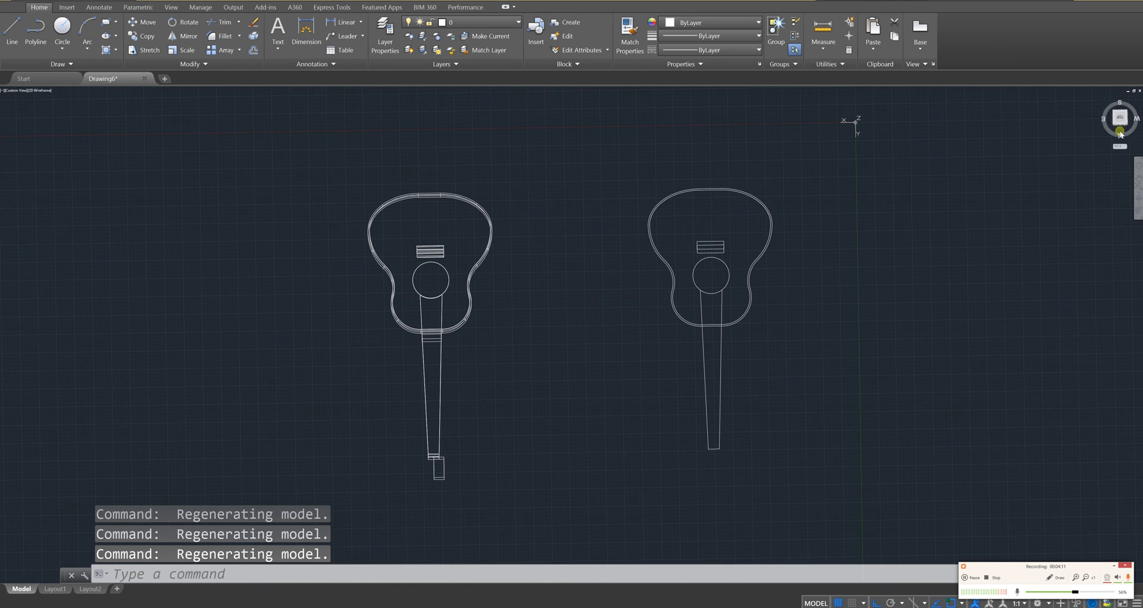
{"action": "key", "text": "Escape"}
{"action": "key", "text": "Escape"}
{"action": "key", "text": "Escape"}
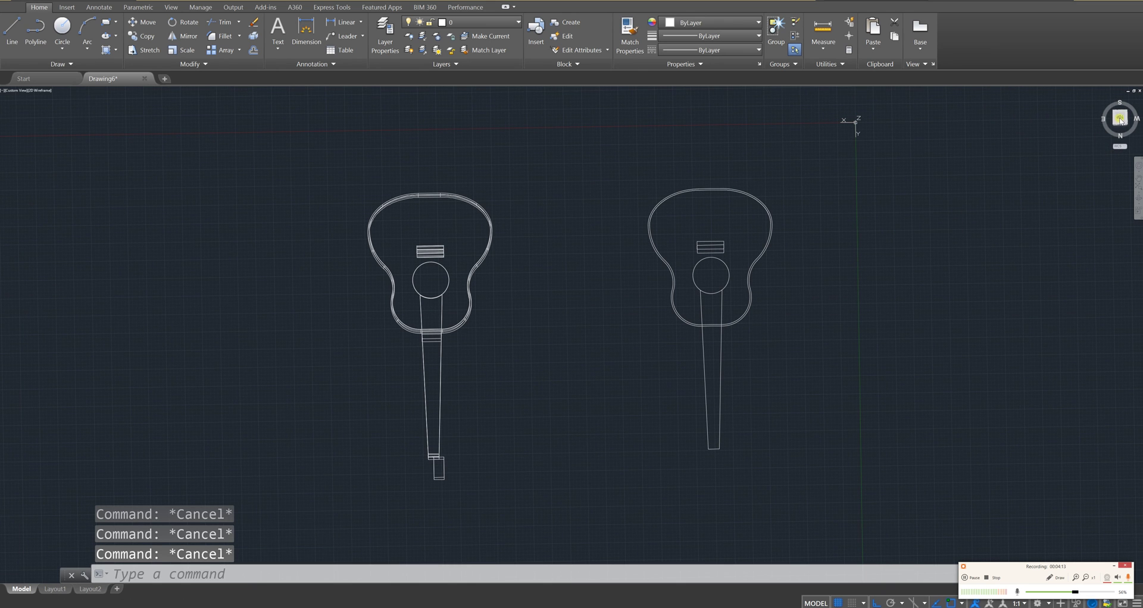
{"action": "scroll", "coordinate": [528, 416], "scroll_direction": "up", "scroll_amount": 9}
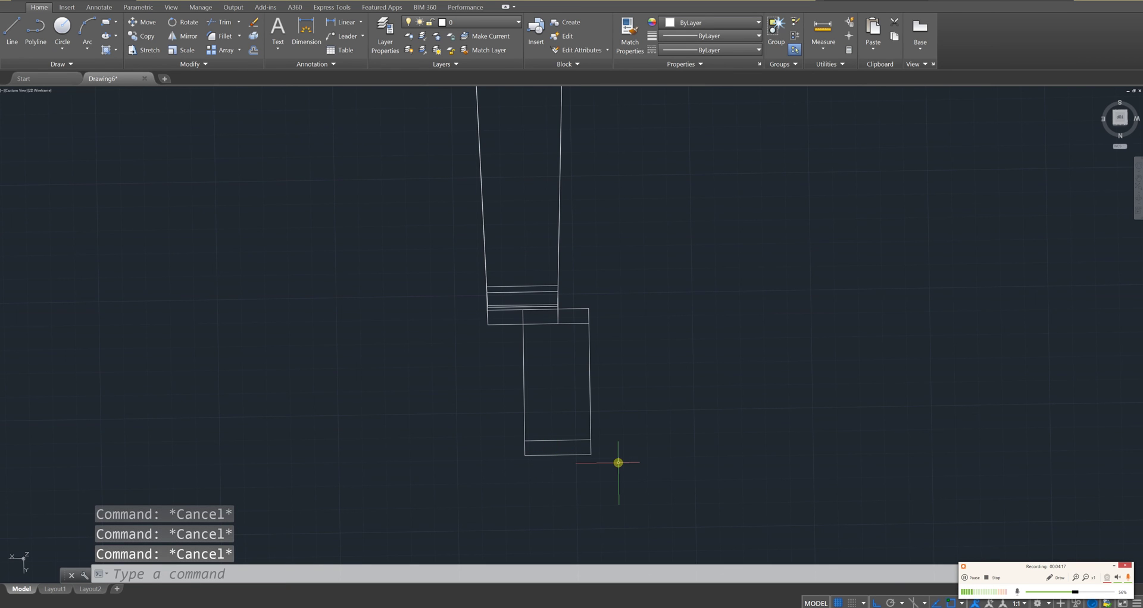
{"action": "type", "text": "mir"}
{"action": "key", "text": "Return"}
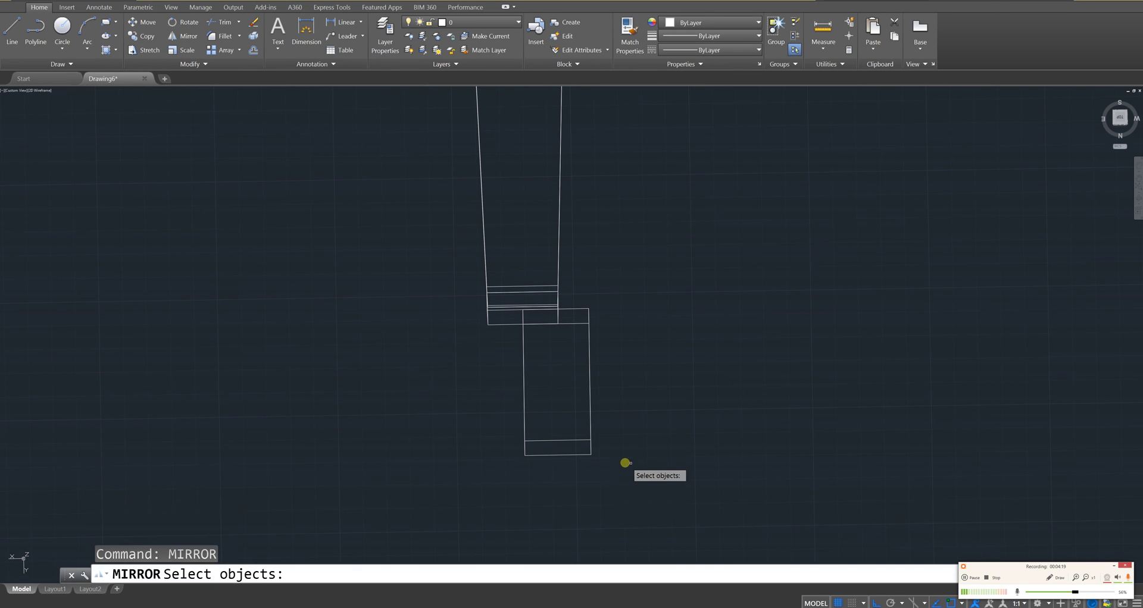
{"action": "left_click", "coordinate": [644, 467]}
{"action": "left_click", "coordinate": [459, 403]}
{"action": "key", "text": "Return"}
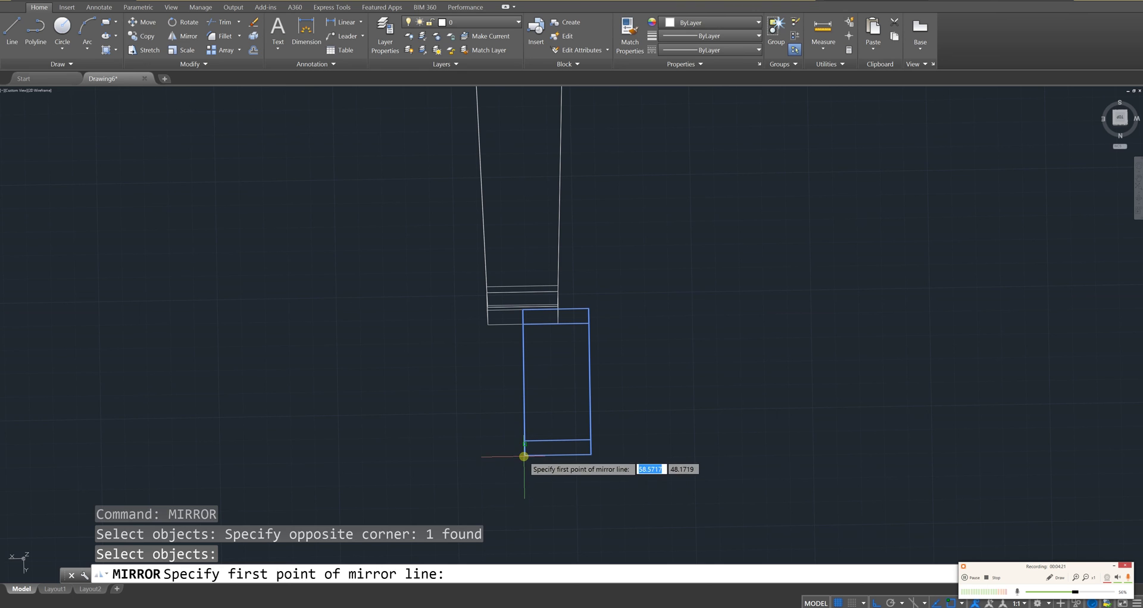
{"action": "left_click", "coordinate": [524, 457]}
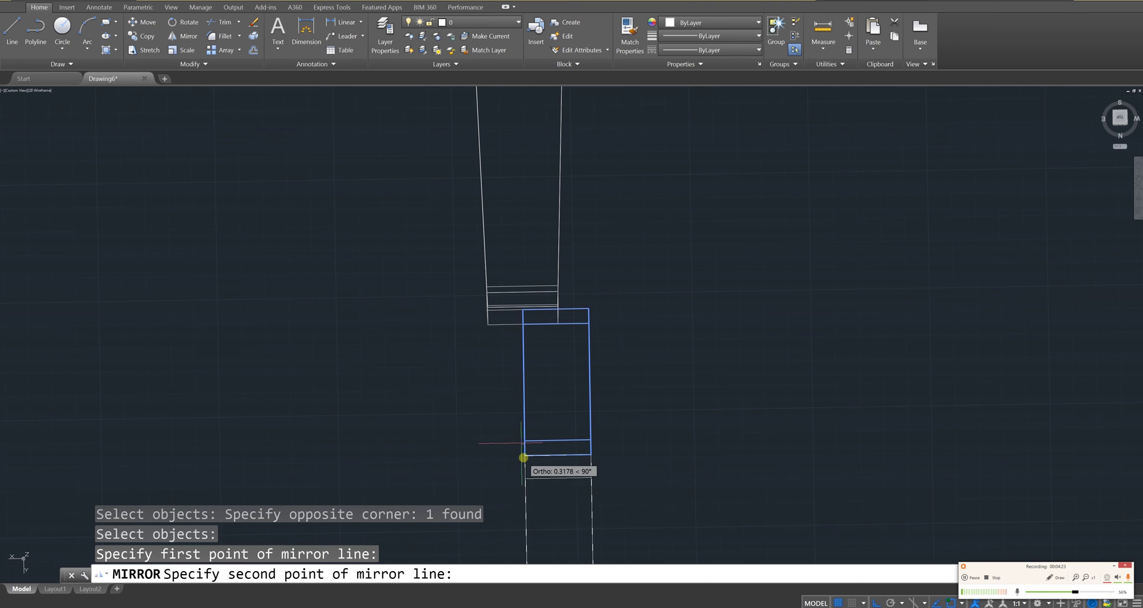
{"action": "scroll", "coordinate": [522, 313], "scroll_direction": "up", "scroll_amount": 4}
{"action": "scroll", "coordinate": [523, 313], "scroll_direction": "up", "scroll_amount": 2}
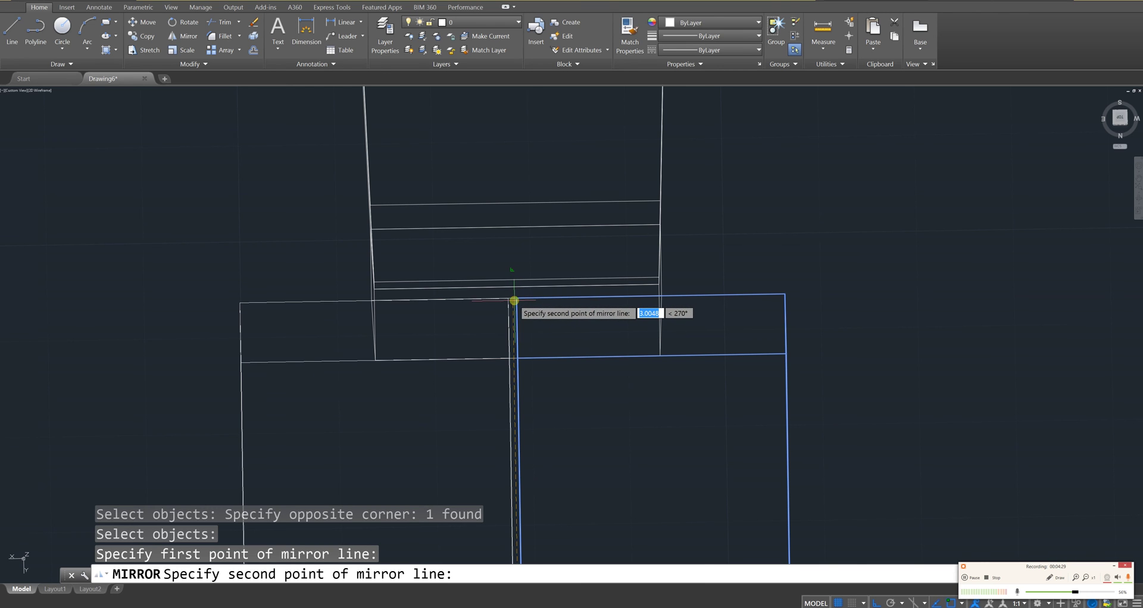
{"action": "left_click", "coordinate": [516, 299]}
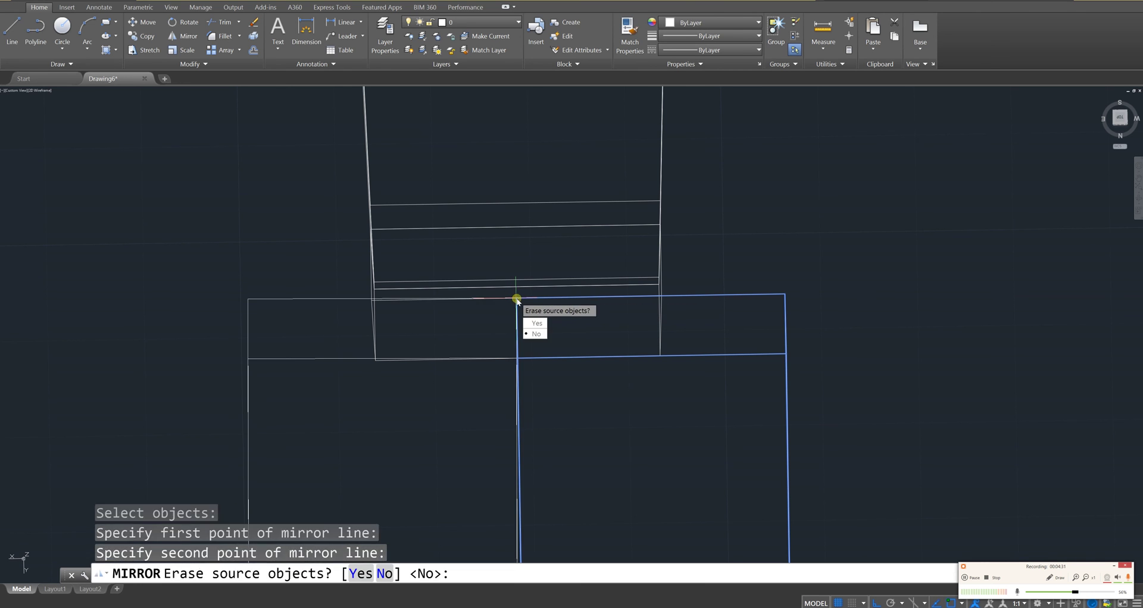
{"action": "middle_click_drag", "start_coordinate": [562, 394], "coordinate": [591, 283]}
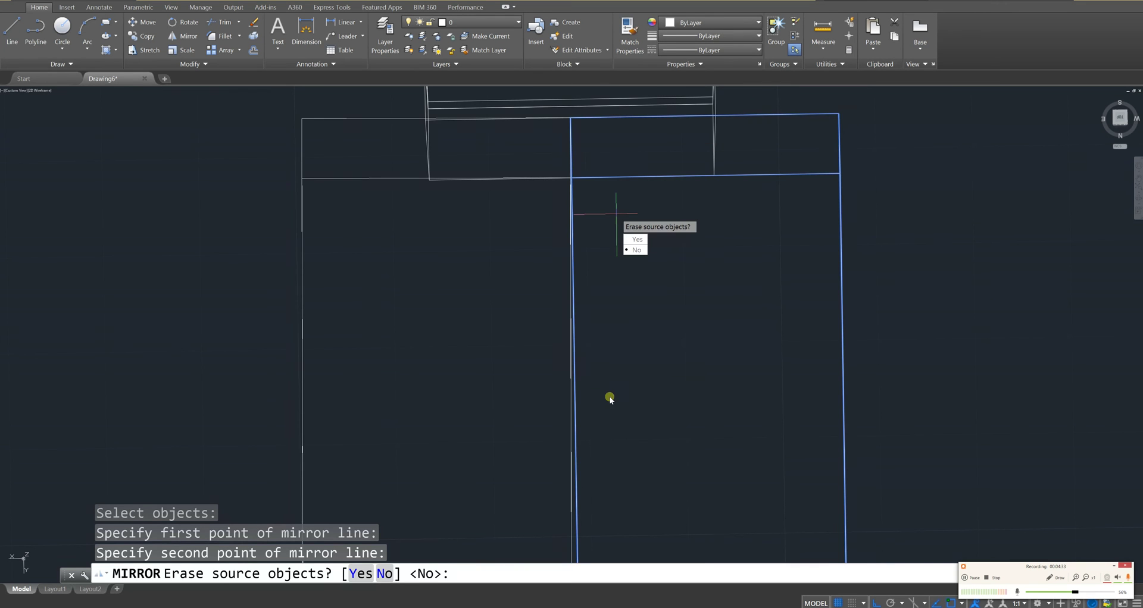
{"action": "key", "text": "Escape"}
{"action": "key", "text": "Escape"}
{"action": "key", "text": "Escape"}
{"action": "middle_click_drag", "start_coordinate": [611, 400], "coordinate": [649, 334], "text": "shift"}
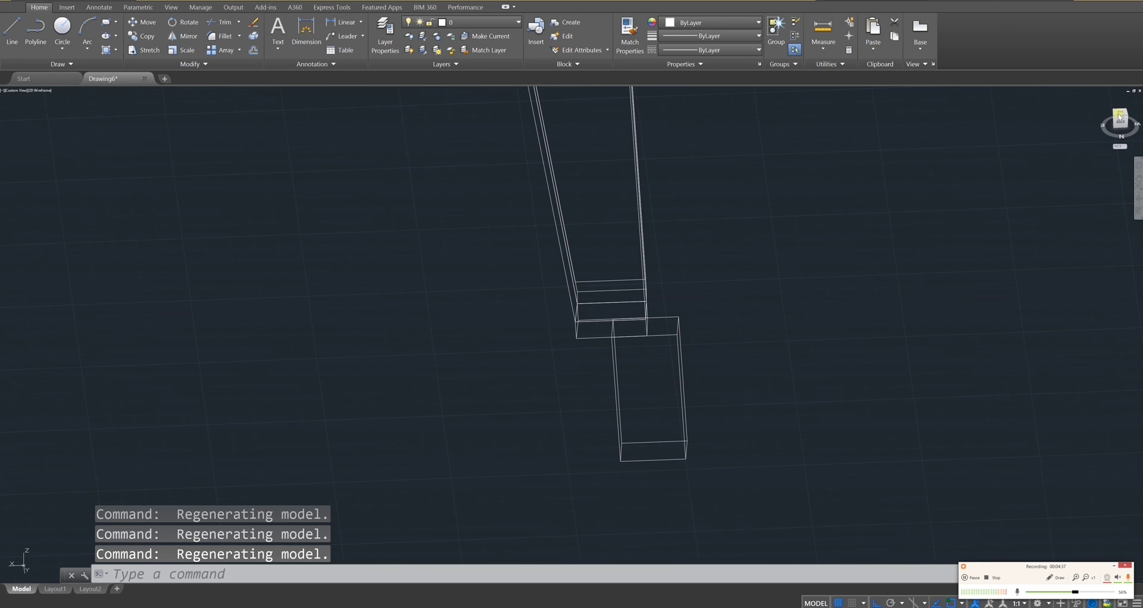
{"action": "left_click_drag", "start_coordinate": [1119, 115], "coordinate": [1117, 135]}
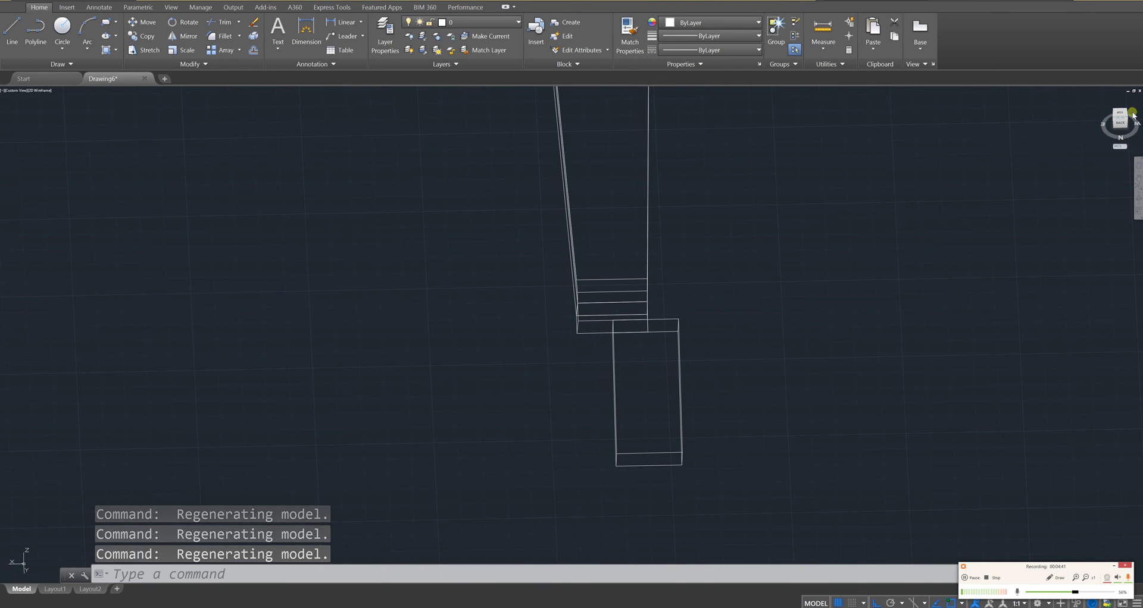
{"action": "left_click_drag", "start_coordinate": [1120, 115], "coordinate": [1119, 125]}
{"action": "middle_click_drag", "start_coordinate": [889, 384], "coordinate": [633, 528], "text": "shift"}
{"action": "scroll", "coordinate": [623, 503], "scroll_direction": "up", "scroll_amount": 5}
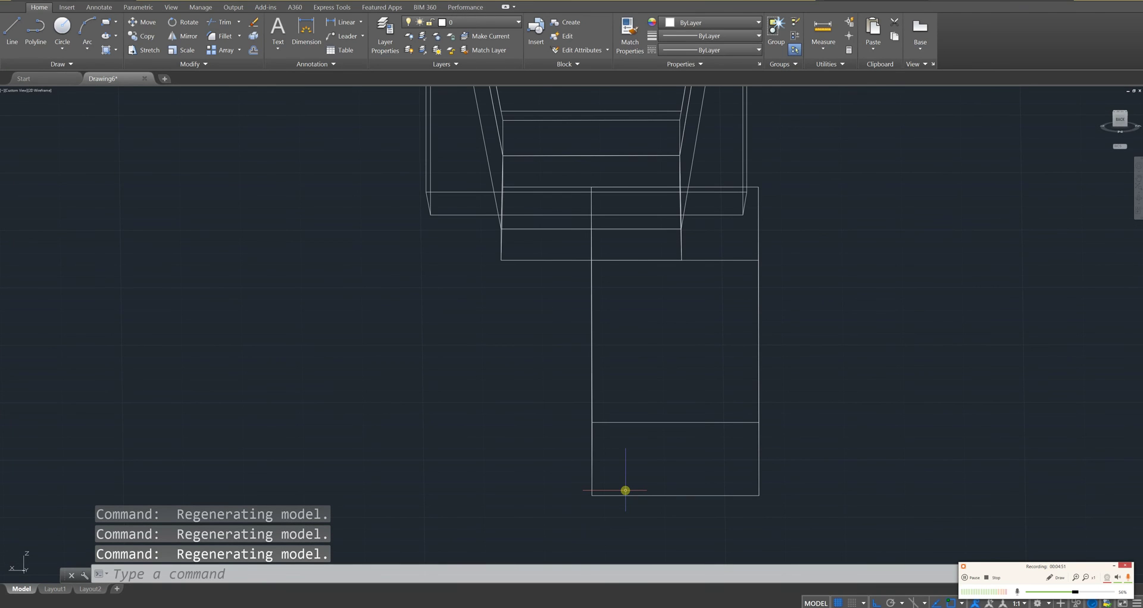
Mirror the head block about its left edge, keeping the original block.
{"action": "type", "text": "m"}
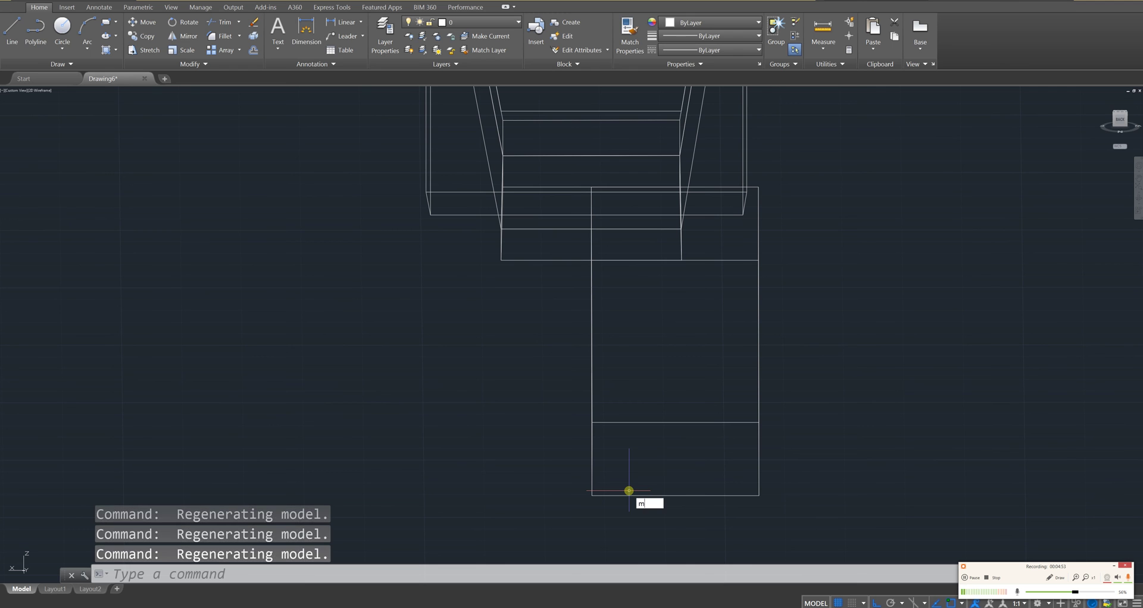
{"action": "type", "text": "ir"}
{"action": "key", "text": "Return"}
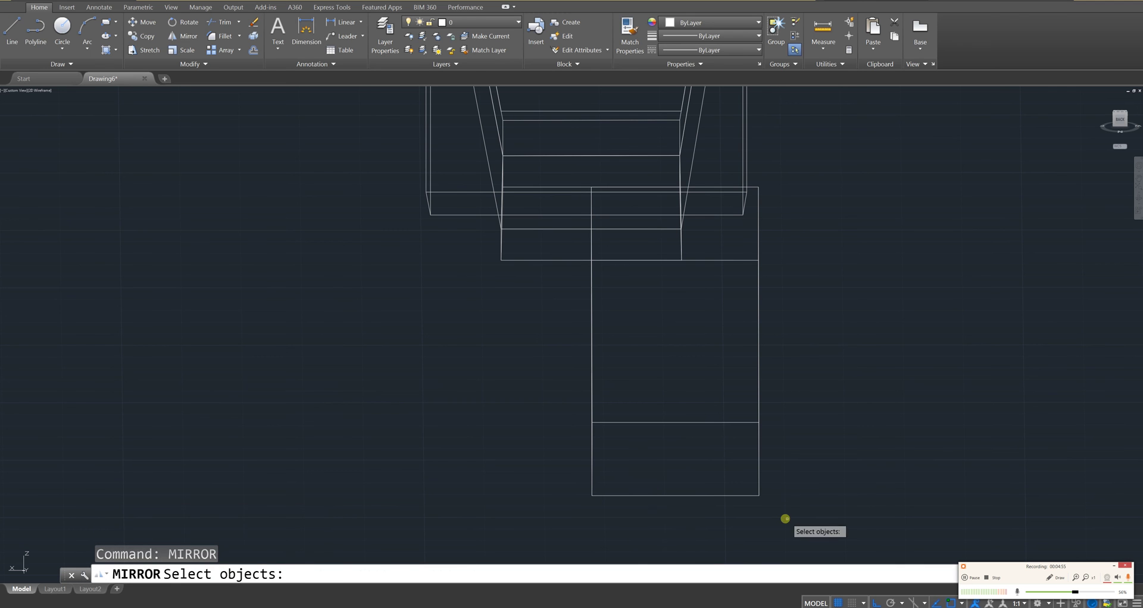
{"action": "left_click", "coordinate": [772, 516]}
{"action": "left_click", "coordinate": [505, 375]}
{"action": "key", "text": "Return"}
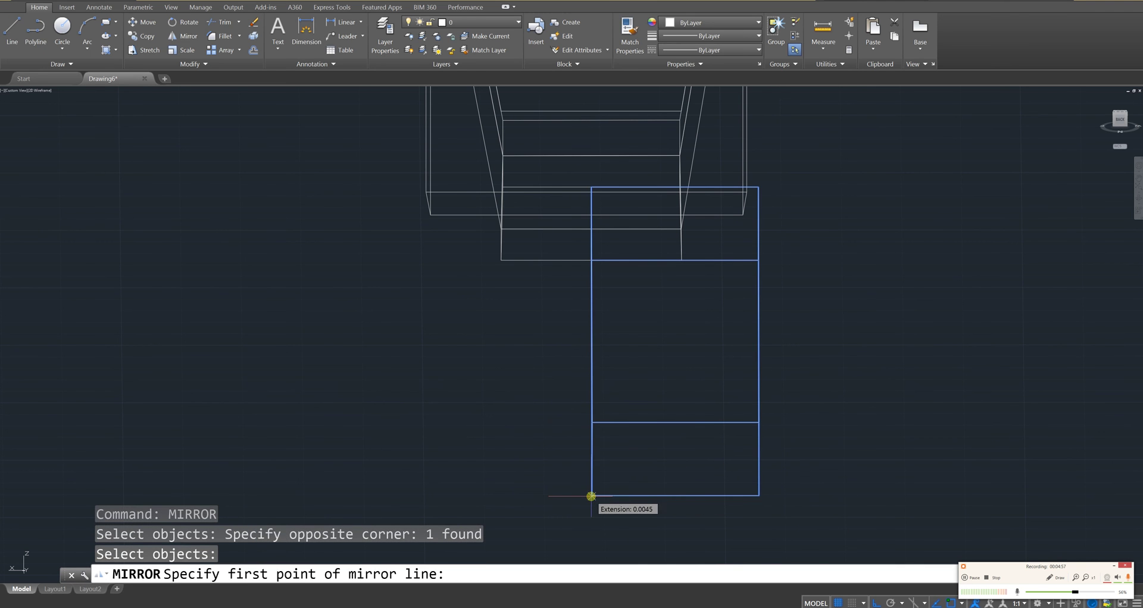
{"action": "left_click", "coordinate": [592, 186]}
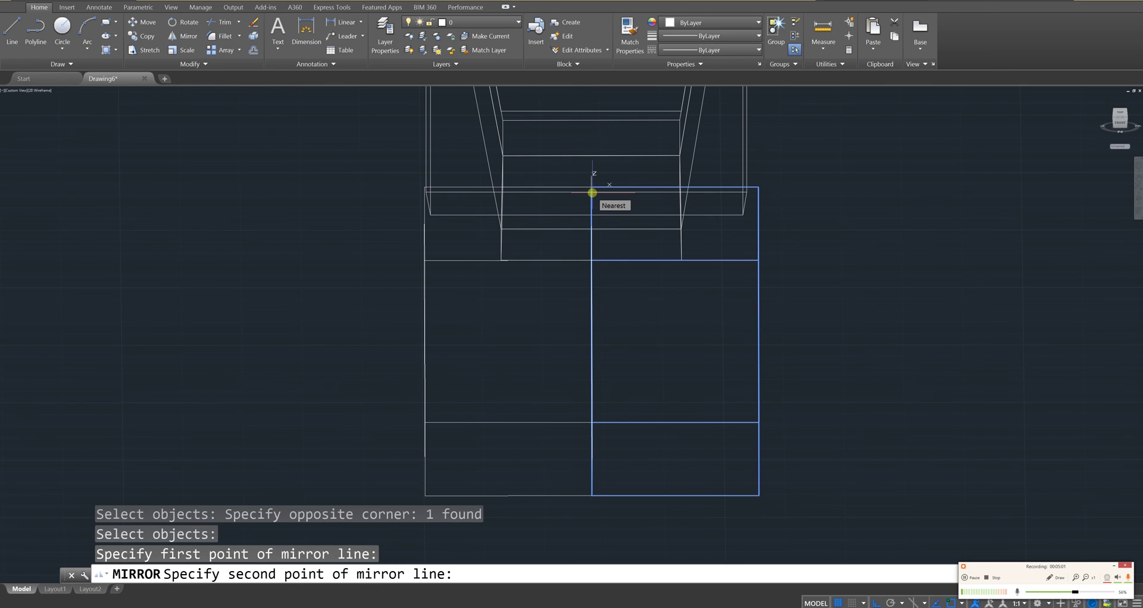
{"action": "left_click", "coordinate": [592, 193]}
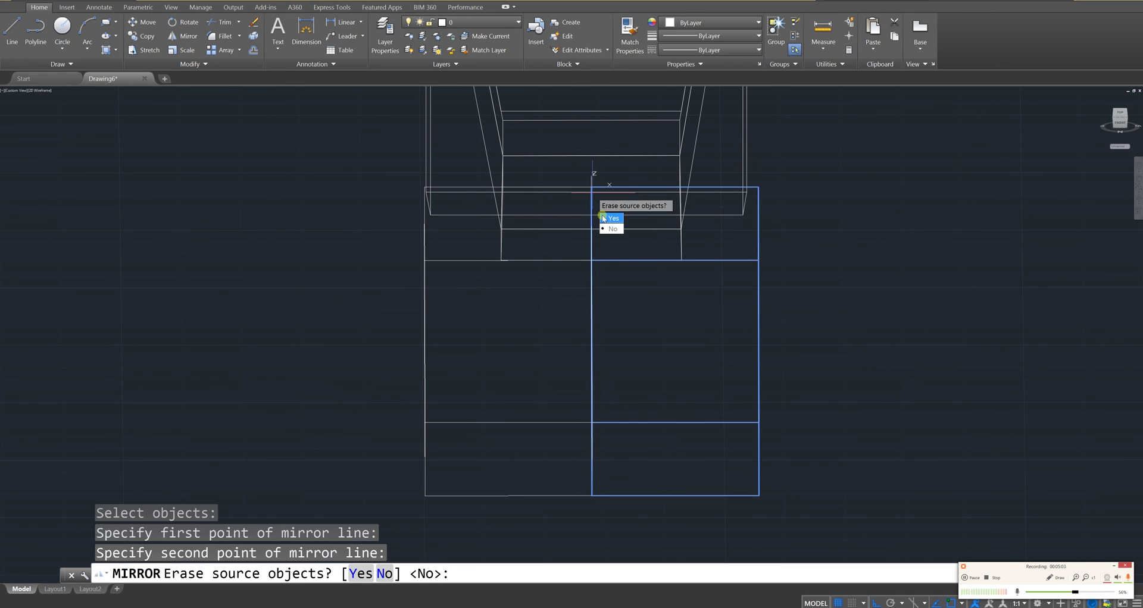
{"action": "left_click", "coordinate": [612, 229]}
{"action": "mouse_move", "coordinate": [620, 244]}
{"action": "middle_mouse_down", "text": "shift"}
{"action": "mouse_move", "coordinate": [784, 410]}
{"action": "mouse_move", "coordinate": [661, 403]}
{"action": "mouse_move", "coordinate": [898, 371]}
{"action": "mouse_move", "coordinate": [918, 404]}
{"action": "mouse_move", "coordinate": [870, 429]}
{"action": "mouse_move", "coordinate": [794, 385]}
{"action": "mouse_move", "coordinate": [765, 392]}
{"action": "middle_mouse_up", "text": "shift"}
Union both head boxes with the neck-end box into one solid, then orbit and zoom to check it.
{"action": "key", "text": "Escape"}
{"action": "key", "text": "Escape"}
{"action": "key", "text": "Escape"}
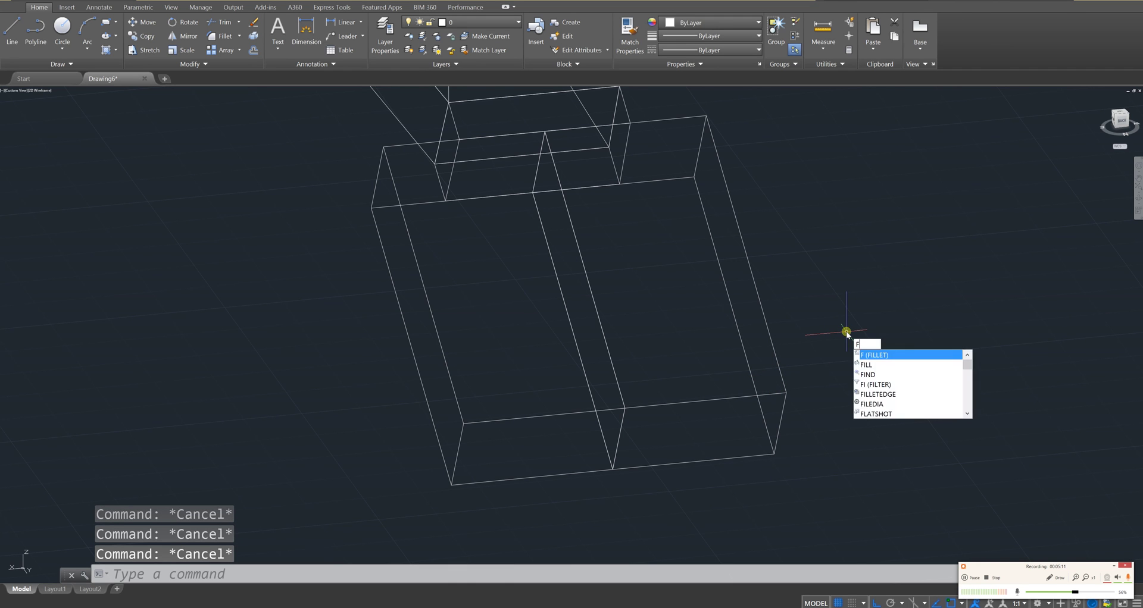
{"action": "key", "text": "BackSpace"}
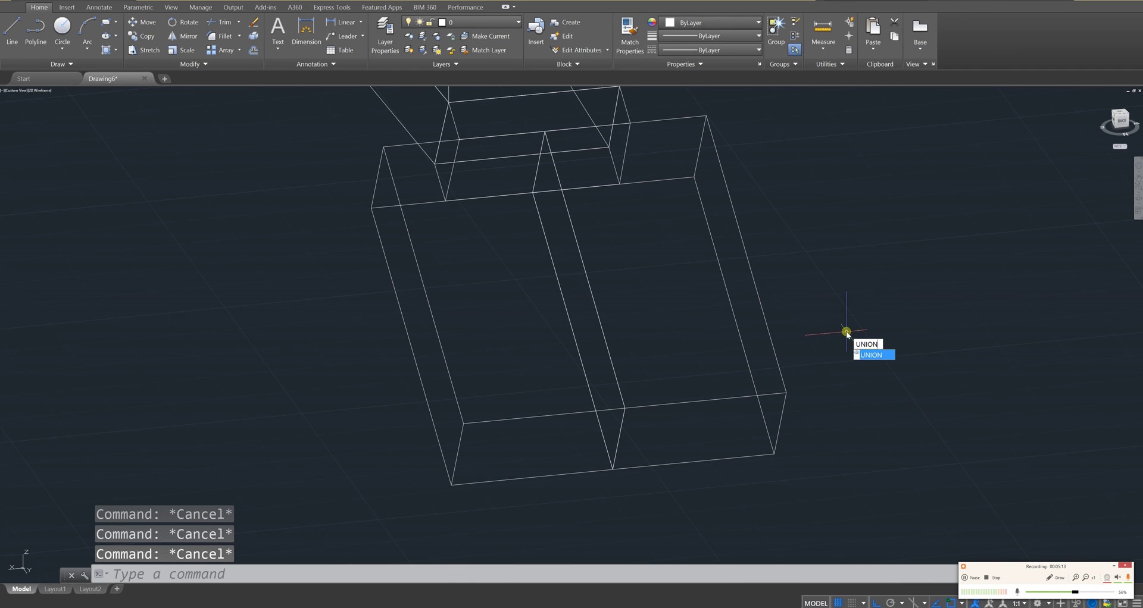
{"action": "key", "text": "Return"}
{"action": "left_click", "coordinate": [880, 511]}
{"action": "left_click", "coordinate": [347, 127]}
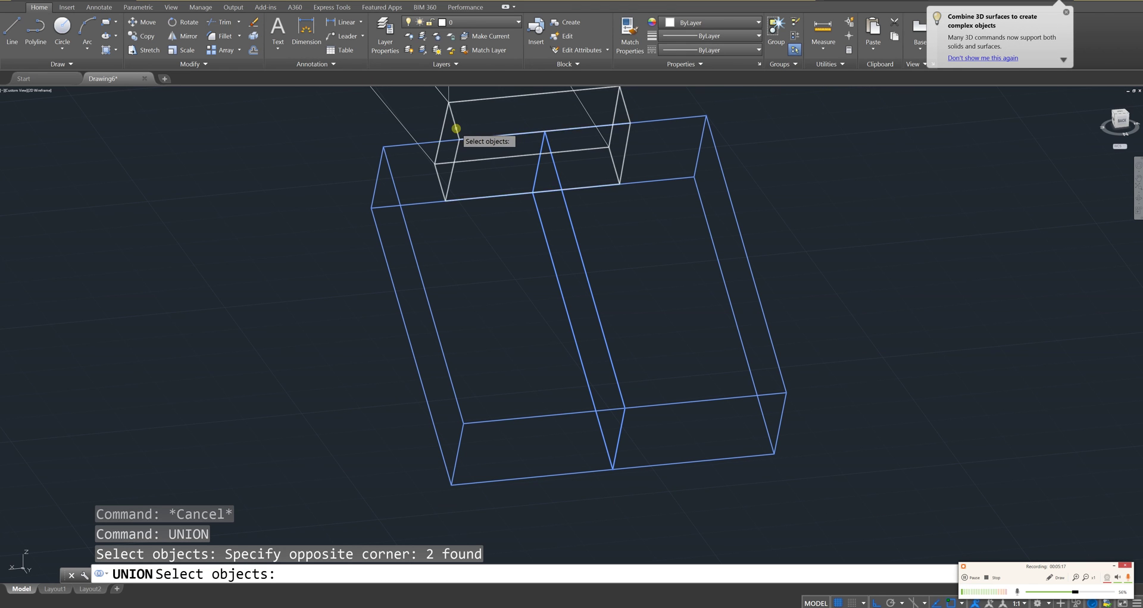
{"action": "left_click", "coordinate": [457, 128]}
{"action": "key", "text": "Return"}
{"action": "middle_click_drag", "start_coordinate": [694, 219], "coordinate": [653, 321], "text": "shift"}
{"action": "scroll", "coordinate": [627, 333], "scroll_direction": "up", "scroll_amount": 3}
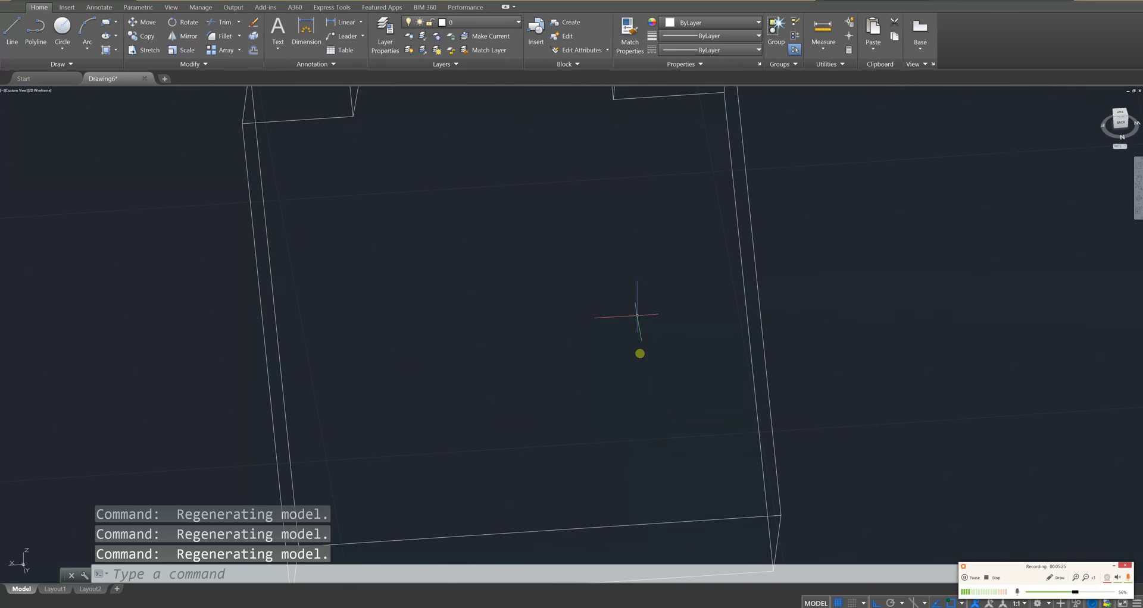
{"action": "middle_click_drag", "start_coordinate": [547, 403], "coordinate": [453, 354], "text": "shift"}
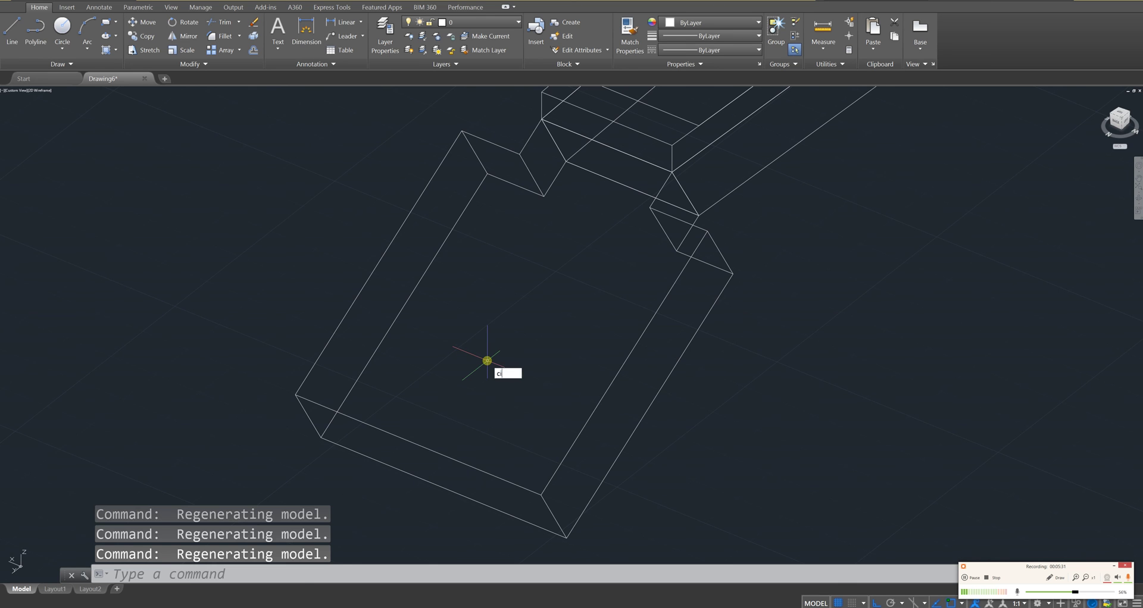
Draw a radius 0.18 peg circle near the lower end of the head's top face.
{"action": "key", "text": "Return"}
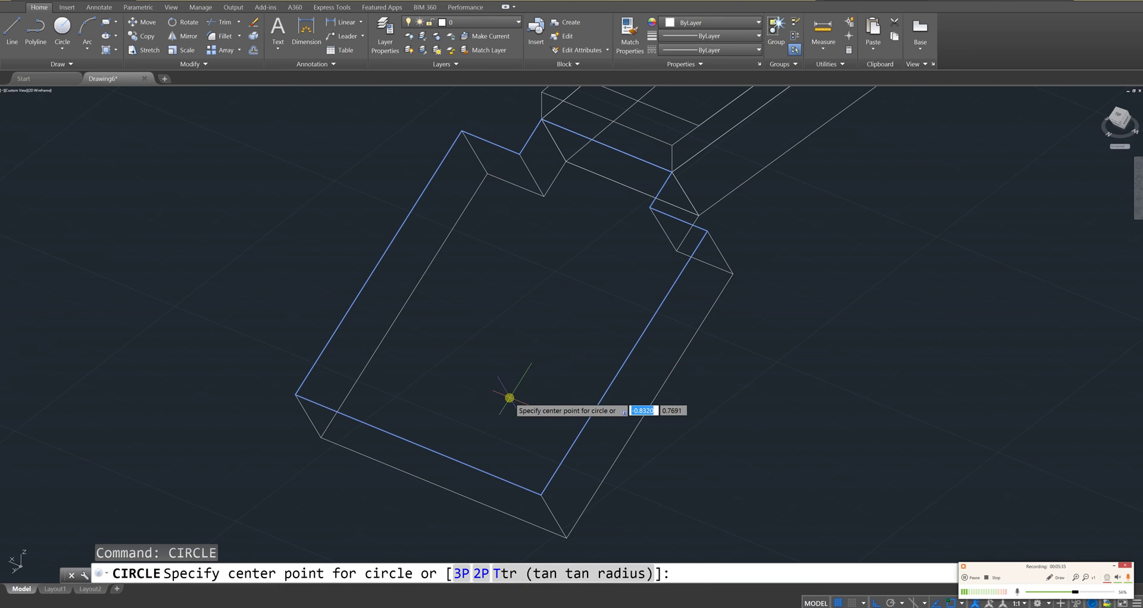
{"action": "left_click", "coordinate": [509, 397]}
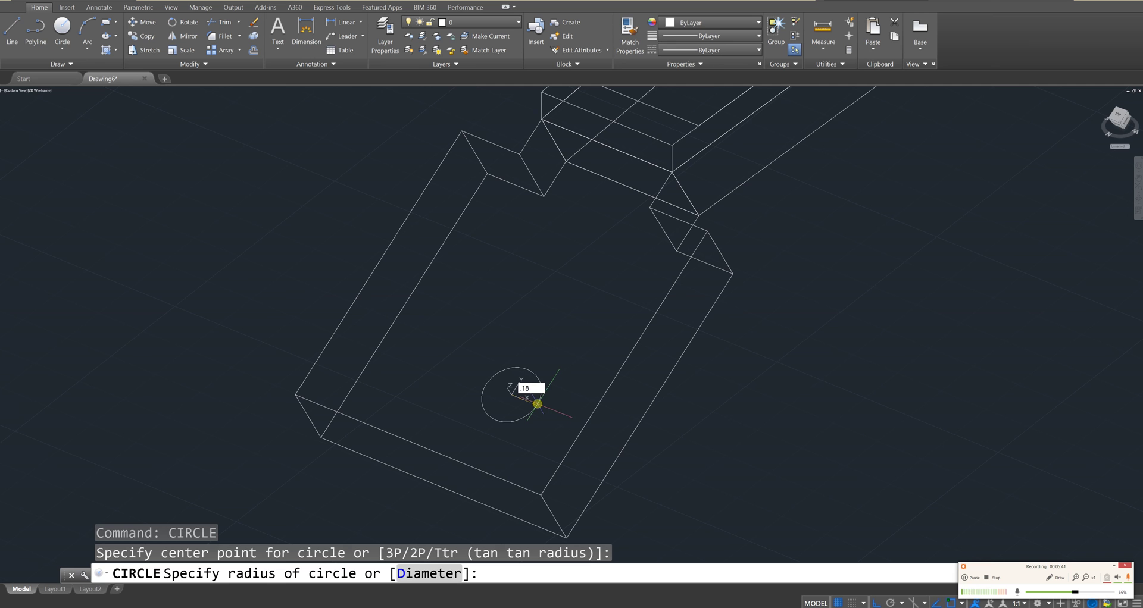
{"action": "key", "text": "Return"}
{"action": "mouse_move", "coordinate": [538, 404]}
{"action": "middle_mouse_down", "text": "shift"}
{"action": "mouse_move", "coordinate": [635, 431]}
{"action": "mouse_move", "coordinate": [484, 434]}
{"action": "mouse_move", "coordinate": [431, 371]}
{"action": "mouse_move", "coordinate": [449, 341]}
{"action": "mouse_move", "coordinate": [541, 375]}
{"action": "mouse_move", "coordinate": [648, 459]}
{"action": "mouse_move", "coordinate": [636, 482]}
{"action": "mouse_move", "coordinate": [641, 473]}
{"action": "mouse_move", "coordinate": [480, 399]}
{"action": "mouse_move", "coordinate": [646, 472]}
{"action": "middle_mouse_up", "text": "shift"}
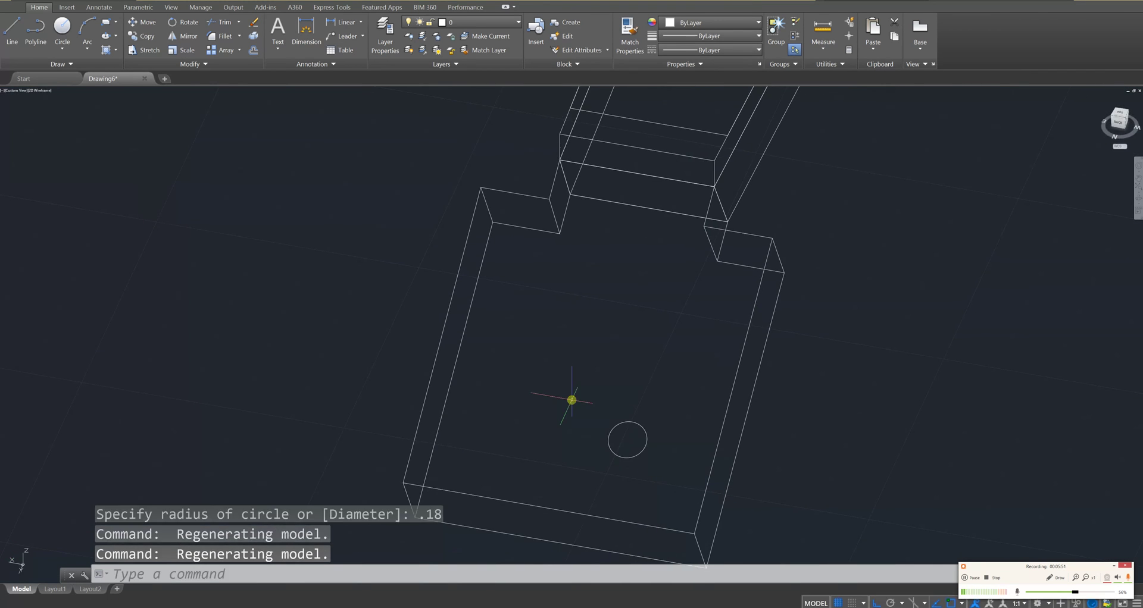
{"action": "left_click", "coordinate": [572, 397]}
{"action": "left_click", "coordinate": [657, 476]}
{"action": "type", "text": "copy"}
{"action": "key", "text": "Return"}
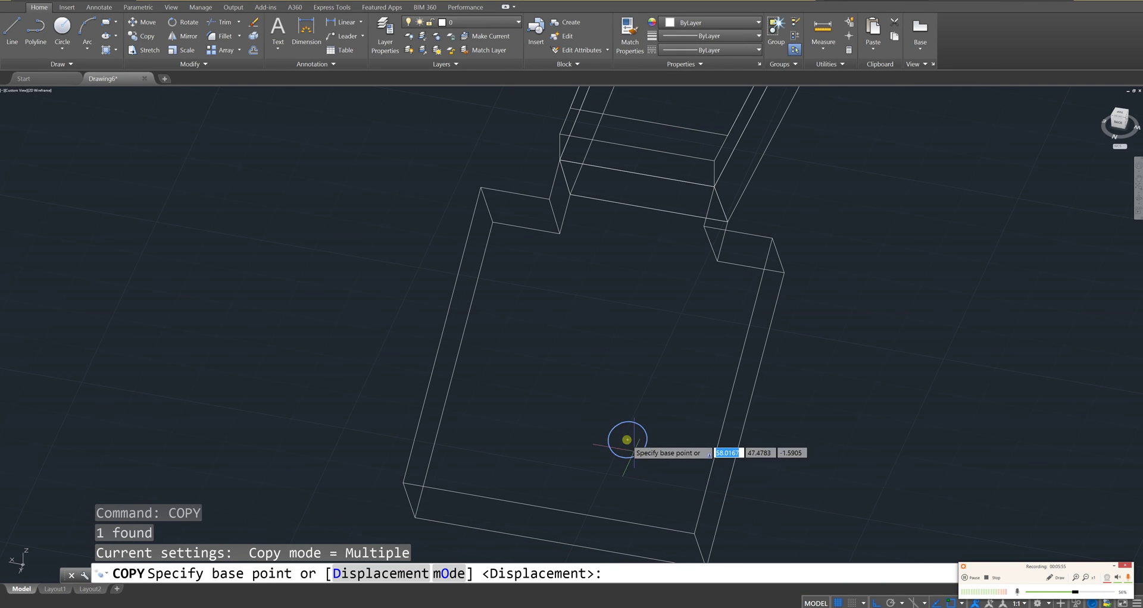
{"action": "left_click", "coordinate": [694, 533]}
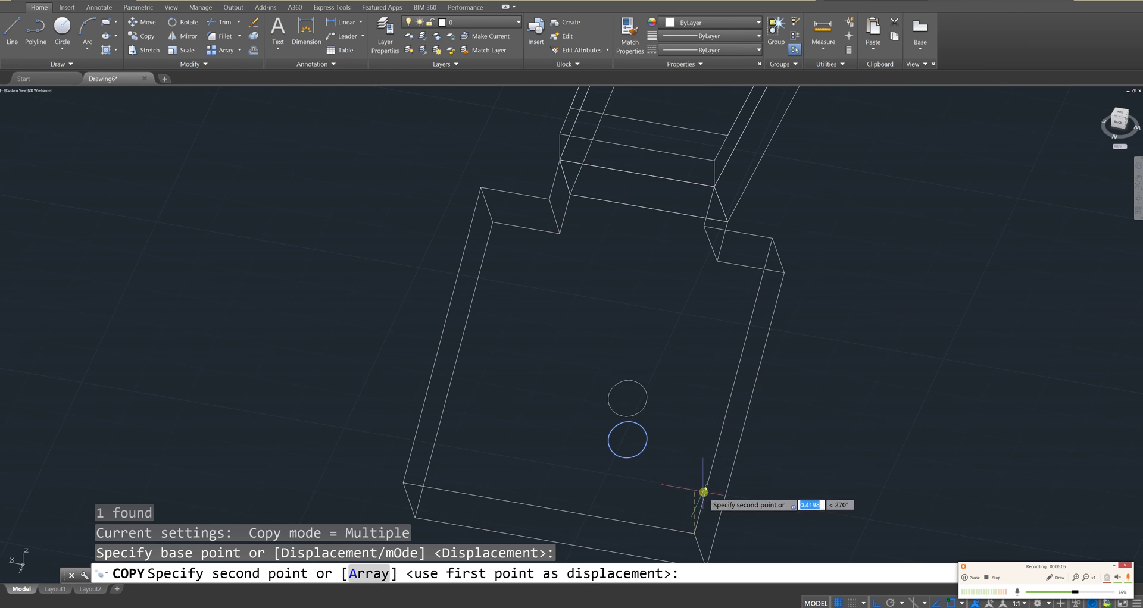
{"action": "key", "text": "Escape"}
{"action": "key", "text": "Escape"}
{"action": "key", "text": "Escape"}
{"action": "middle_click_drag", "start_coordinate": [689, 472], "coordinate": [669, 360]}
{"action": "key", "text": "alt"}
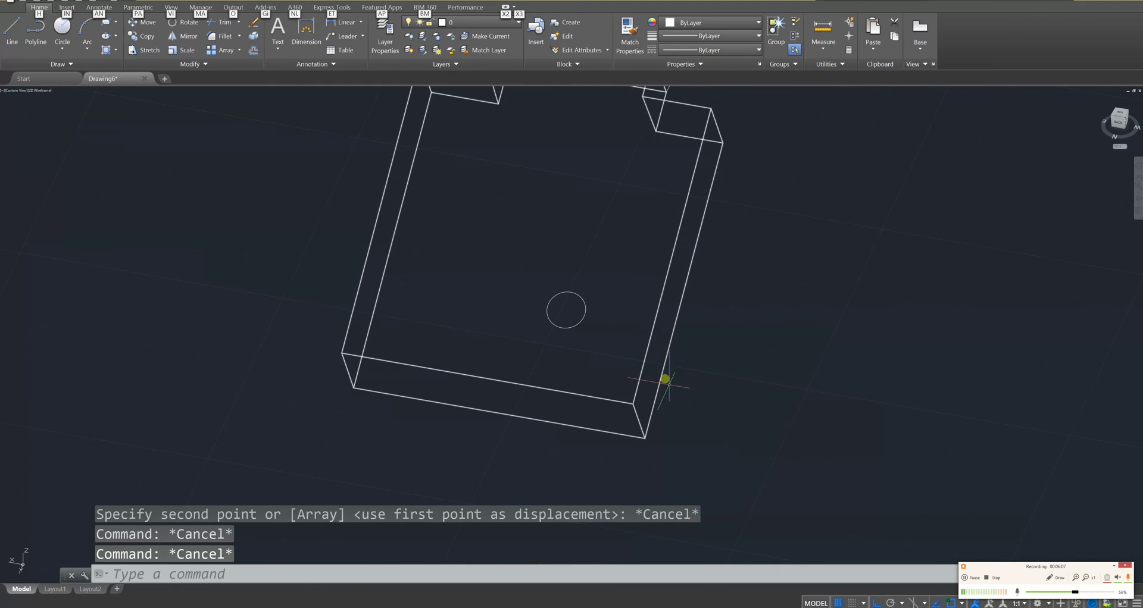
{"action": "key", "text": "Escape"}
{"action": "key", "text": "Escape"}
{"action": "middle_click_drag", "start_coordinate": [676, 413], "coordinate": [651, 408], "text": "shift"}
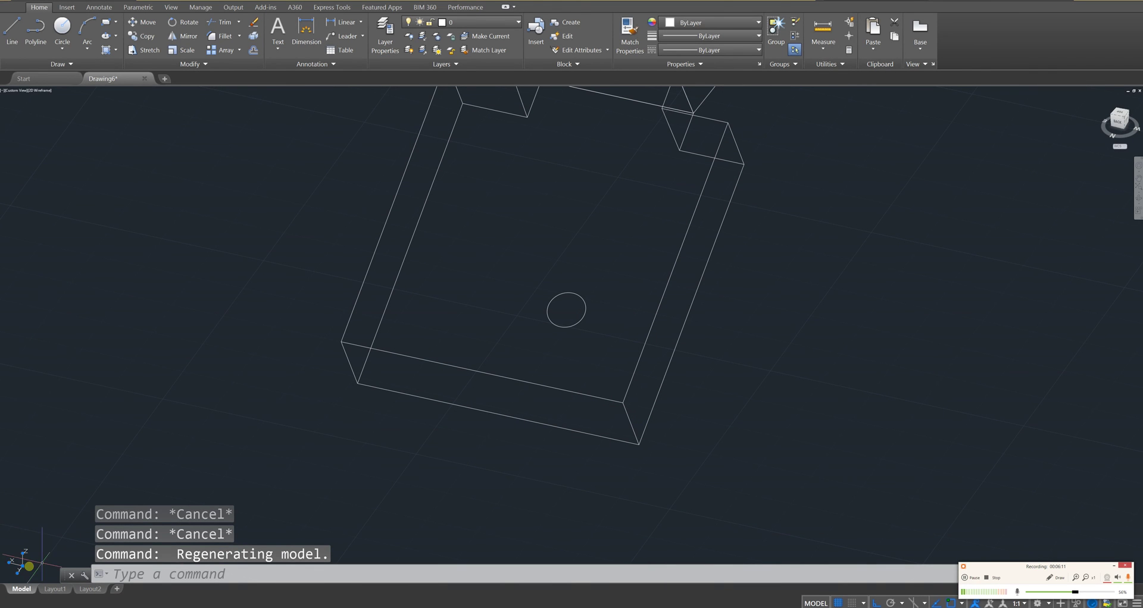
Move the UCS origin to the head block's corner.
{"action": "left_click", "coordinate": [17, 553]}
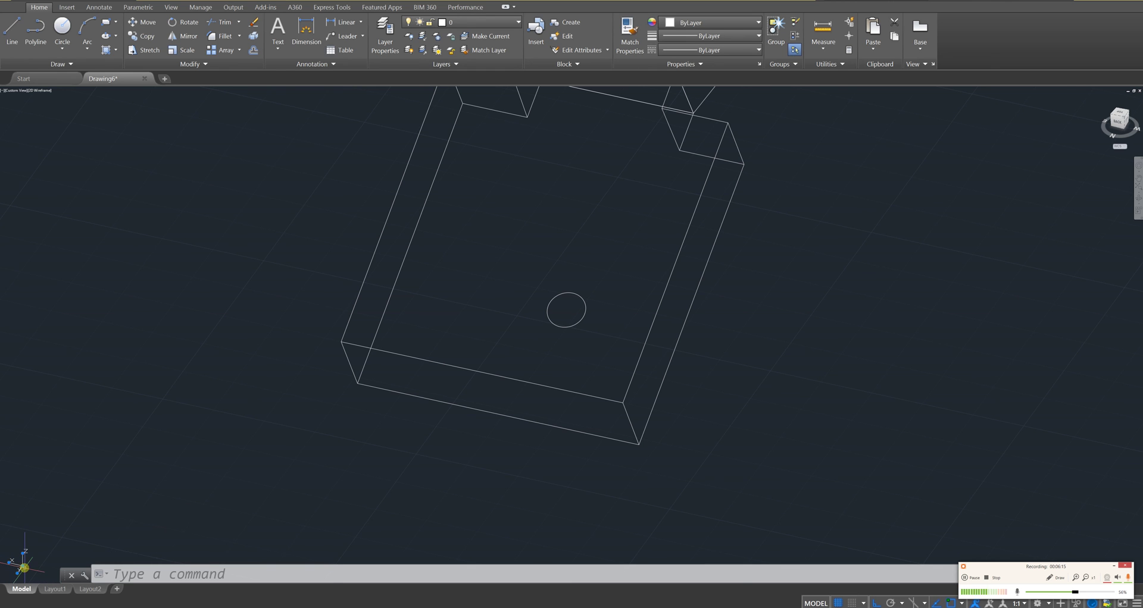
{"action": "left_click", "coordinate": [24, 568]}
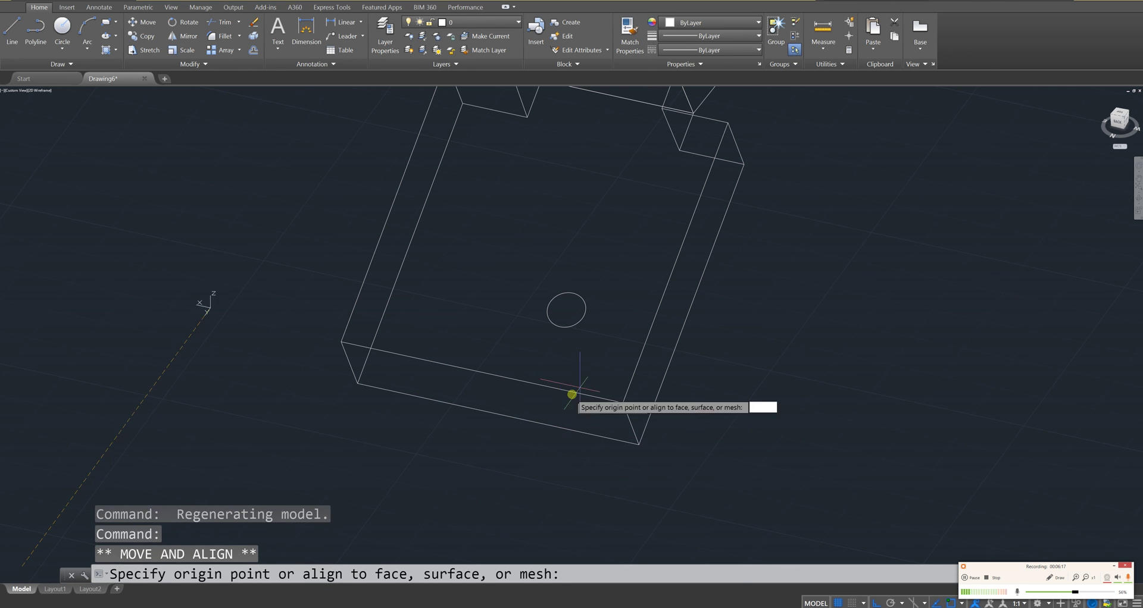
{"action": "left_click", "coordinate": [623, 403]}
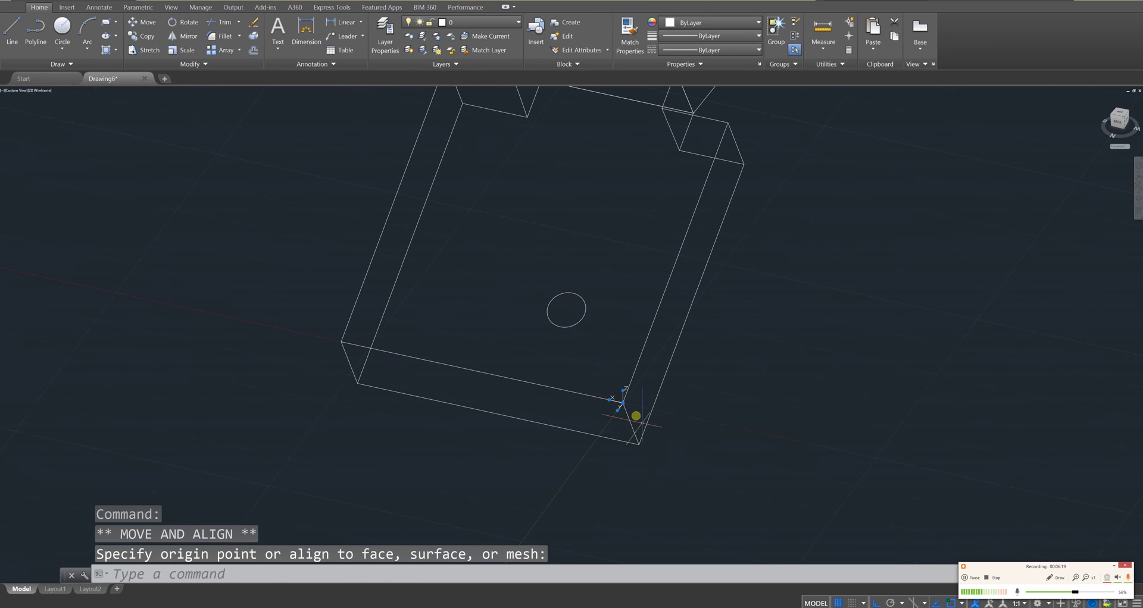
{"action": "middle_click_drag", "start_coordinate": [662, 446], "coordinate": [538, 395], "text": "shift"}
{"action": "scroll", "coordinate": [540, 396], "scroll_direction": "up", "scroll_amount": 3}
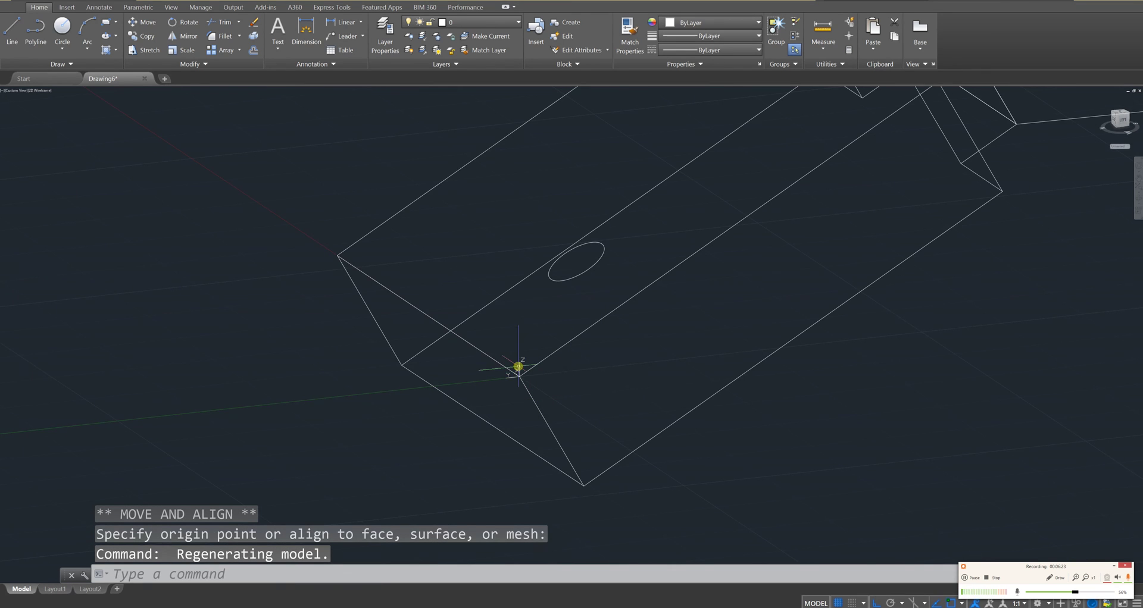
Attempt to redirect the UCS Z axis, then cancel the edit.
{"action": "left_click", "coordinate": [518, 366]}
{"action": "left_click", "coordinate": [516, 373]}
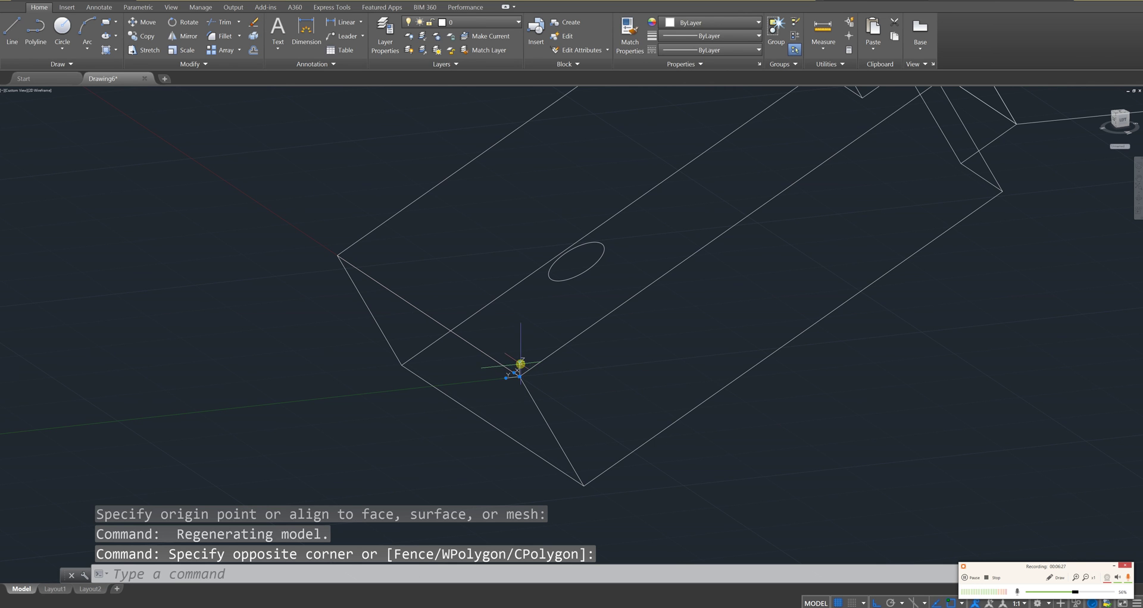
{"action": "left_click", "coordinate": [520, 361]}
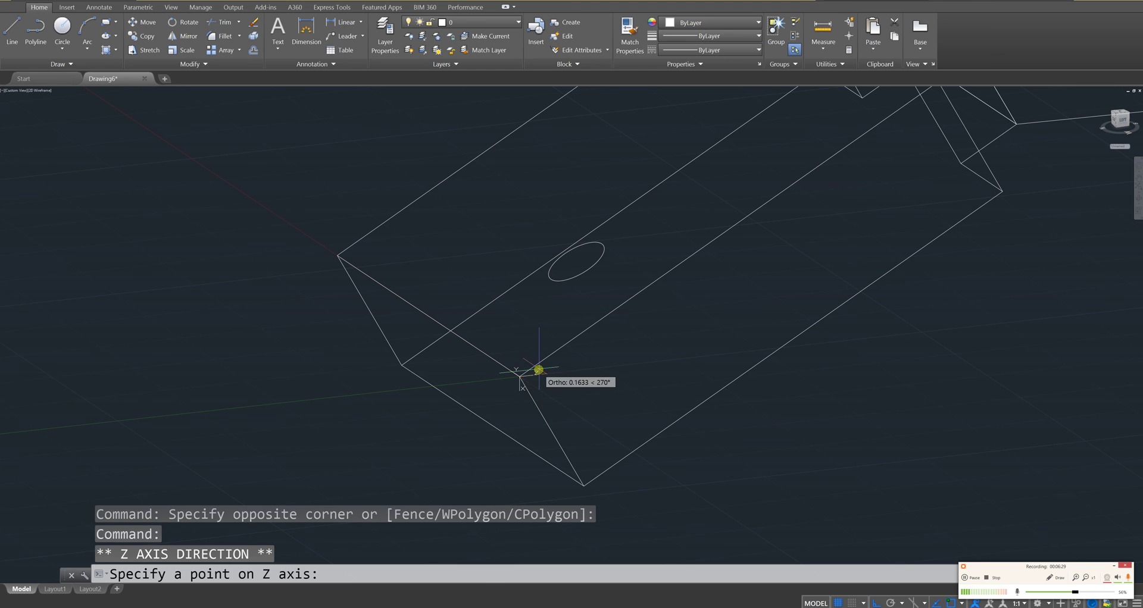
{"action": "key", "text": "Down"}
{"action": "key", "text": "Escape"}
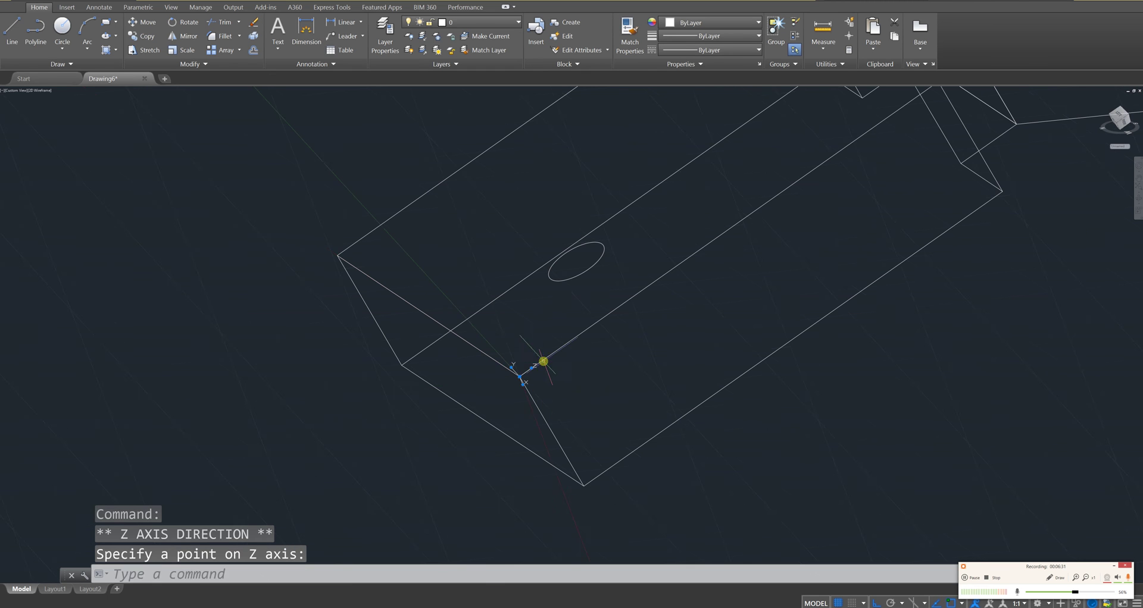
{"action": "middle_click_drag", "start_coordinate": [543, 360], "coordinate": [672, 366], "text": "shift"}
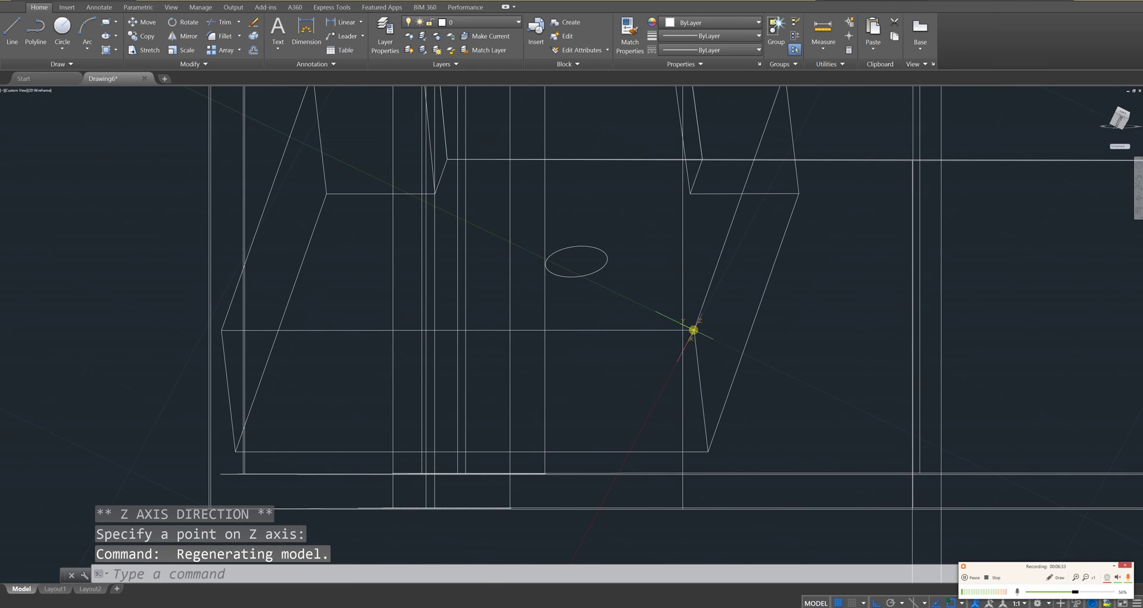
Select and clear the head box, then attempt and cancel a UCS X-axis redirect.
{"action": "left_click", "coordinate": [694, 330]}
{"action": "left_click", "coordinate": [689, 337]}
{"action": "left_click", "coordinate": [691, 338]}
{"action": "key", "text": "Escape"}
{"action": "key", "text": "Escape"}
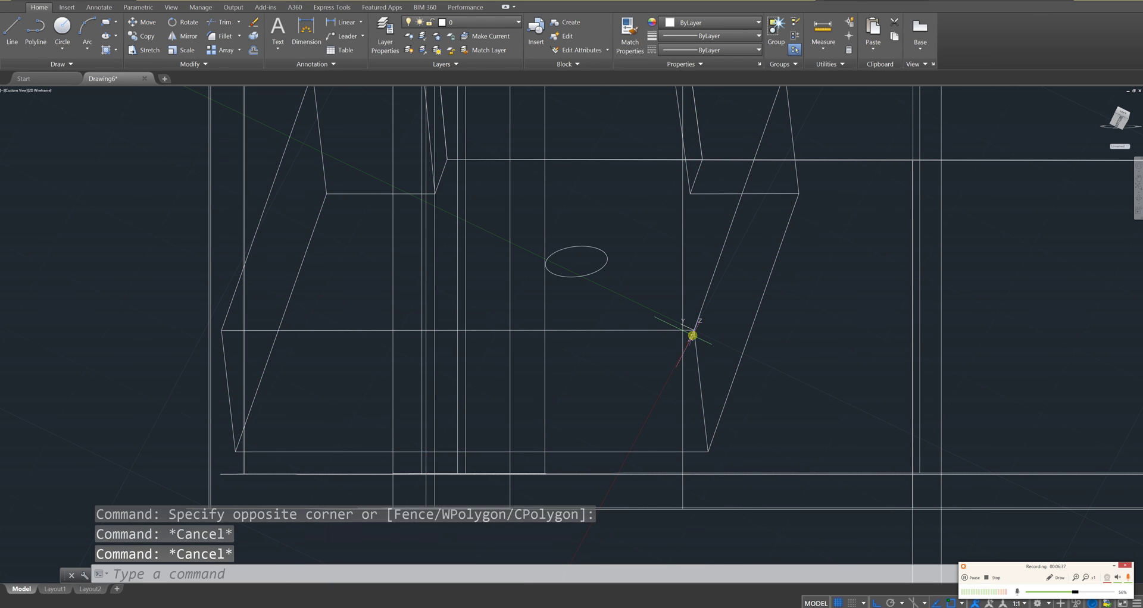
{"action": "left_click", "coordinate": [689, 333]}
{"action": "key", "text": "Escape"}
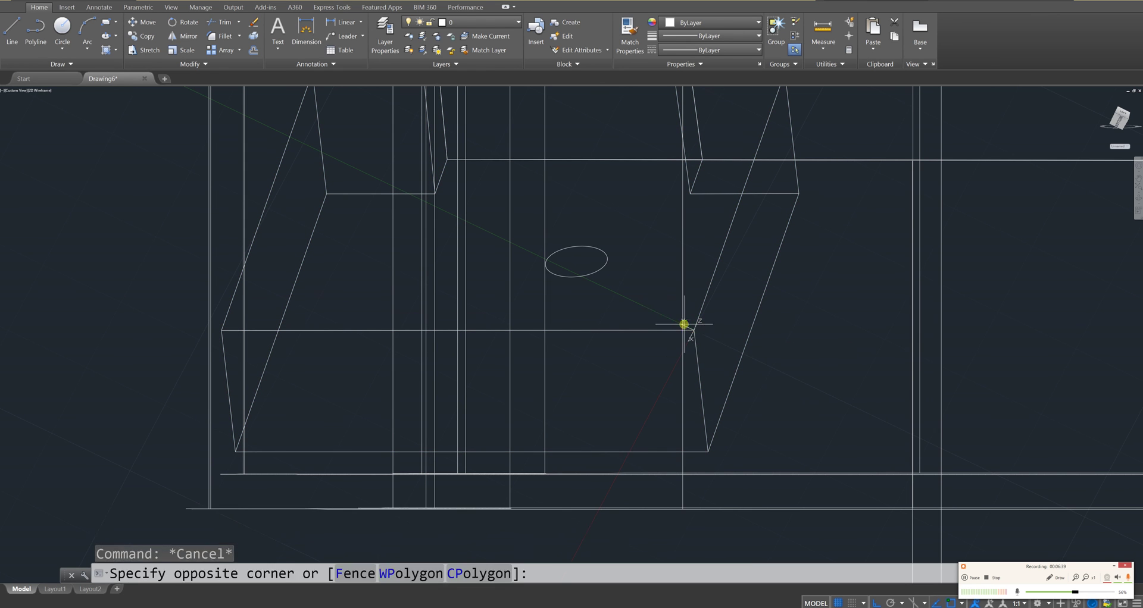
{"action": "left_click", "coordinate": [685, 324]}
{"action": "left_click", "coordinate": [686, 325]}
{"action": "key", "text": "Escape"}
{"action": "key", "text": "Escape"}
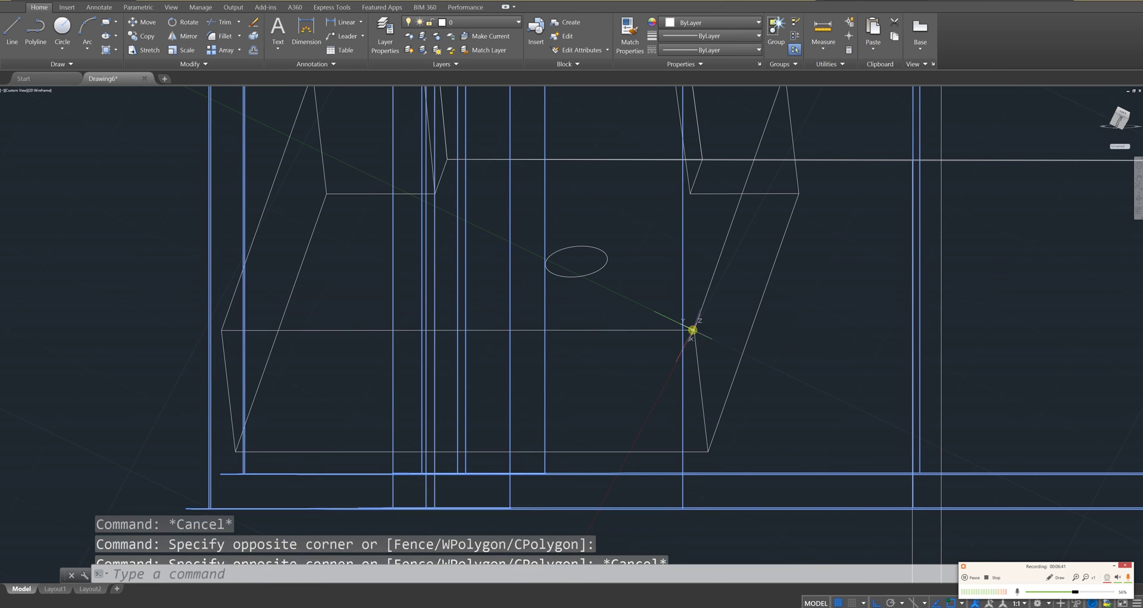
{"action": "key", "text": "Escape"}
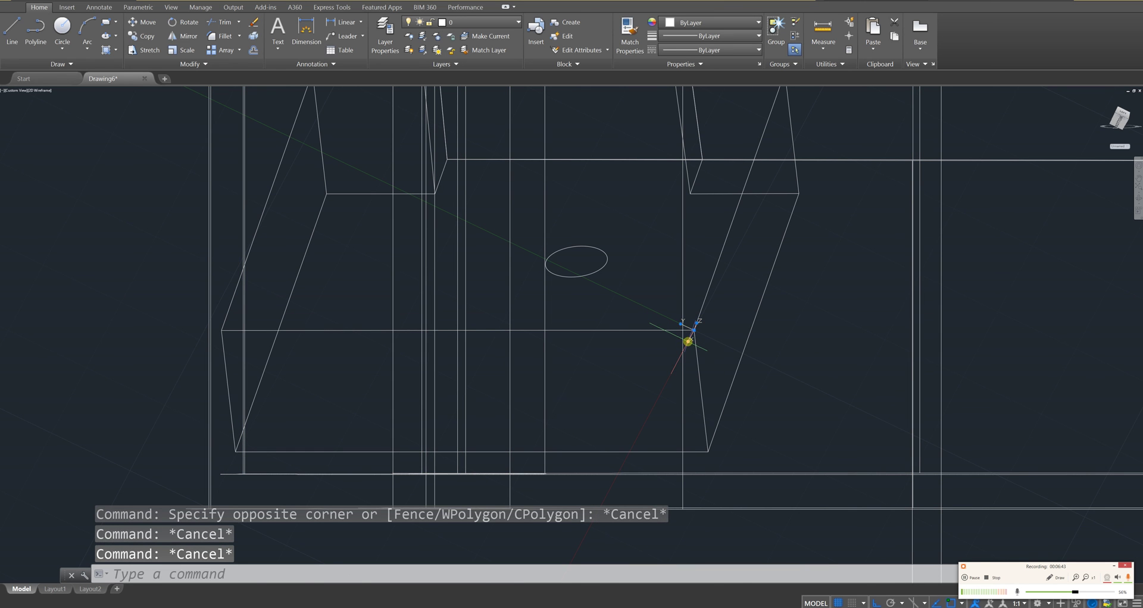
{"action": "left_click", "coordinate": [688, 342]}
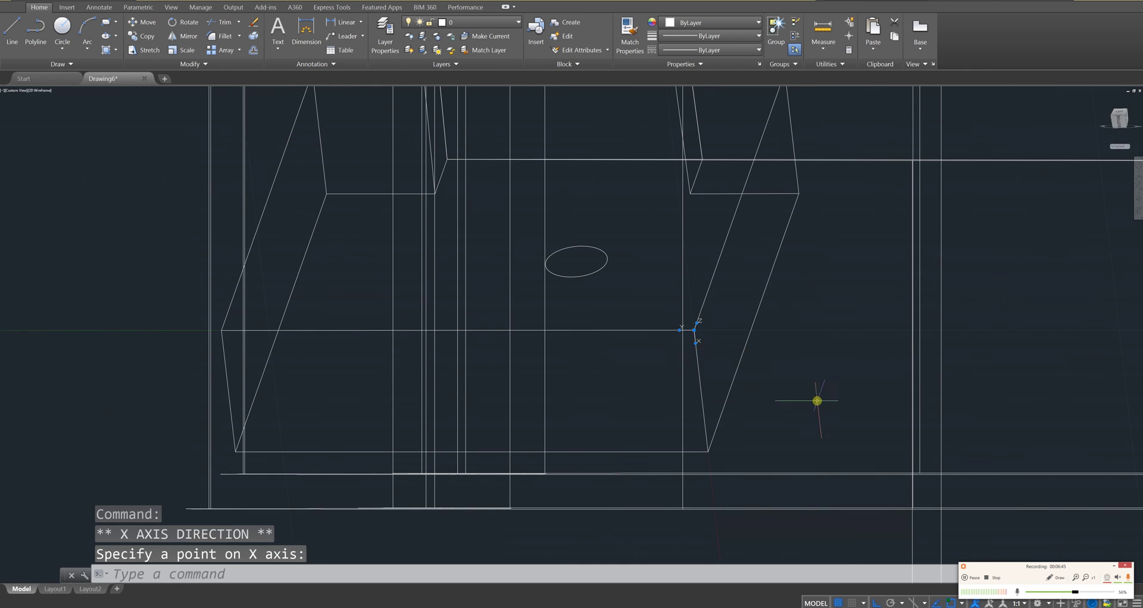
{"action": "middle_click_drag", "start_coordinate": [817, 401], "coordinate": [757, 450], "text": "shift"}
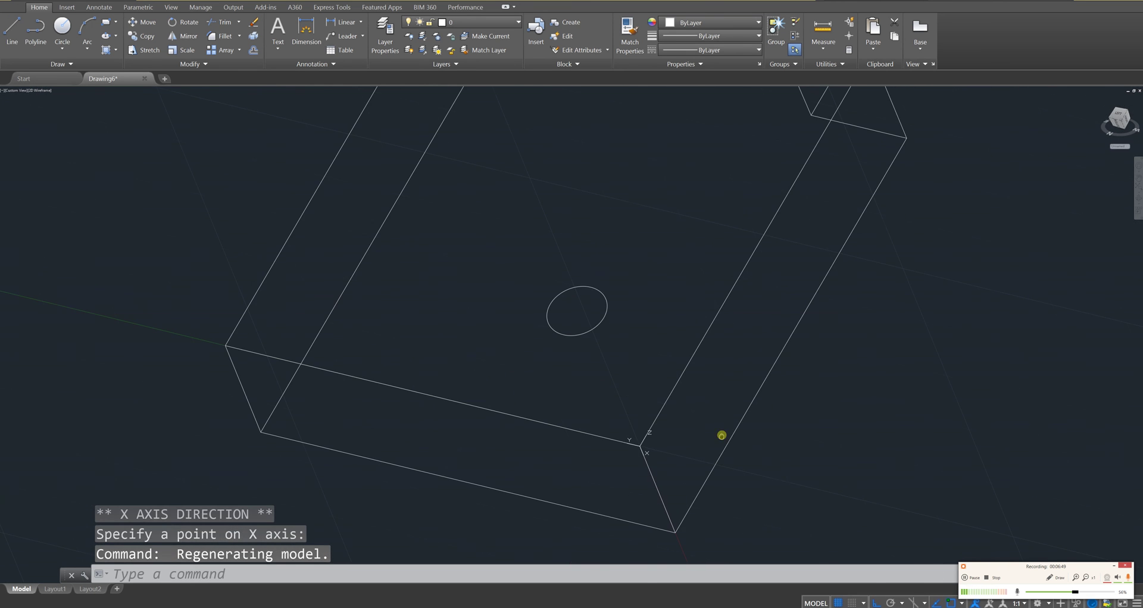
{"action": "key", "text": "Escape"}
{"action": "key", "text": "Escape"}
{"action": "key", "text": "Escape"}
Copy the peg circle from the block corner to distances 0.7 and 1.4 along the head.
{"action": "type", "text": "cir"}
{"action": "key", "text": "Return"}
{"action": "key", "text": "Escape"}
{"action": "key", "text": "Escape"}
{"action": "key", "text": "Escape"}
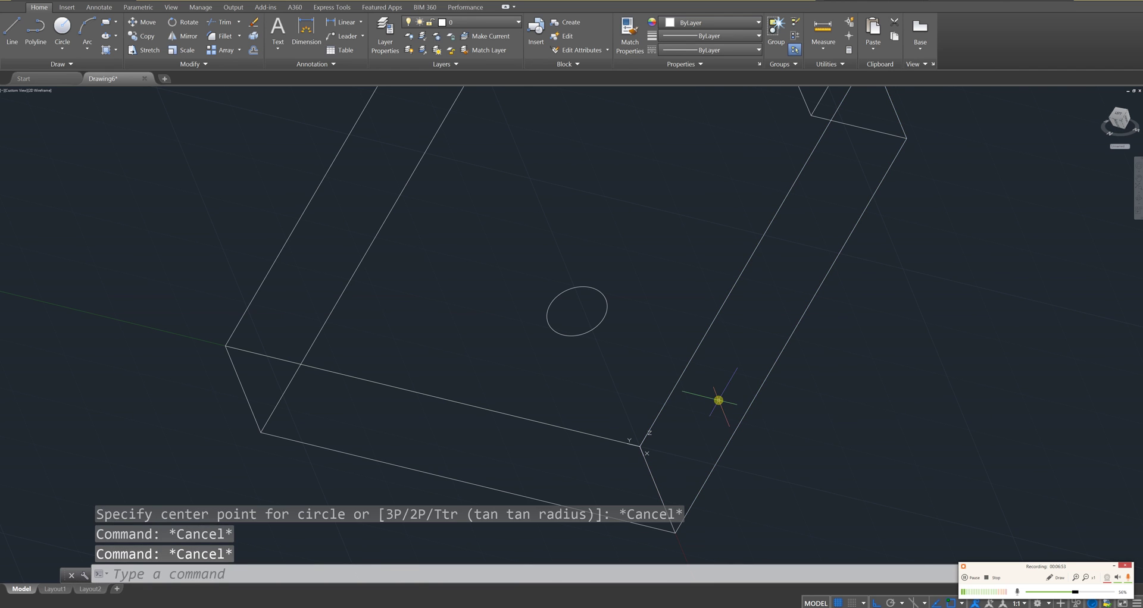
{"action": "key", "text": "Return"}
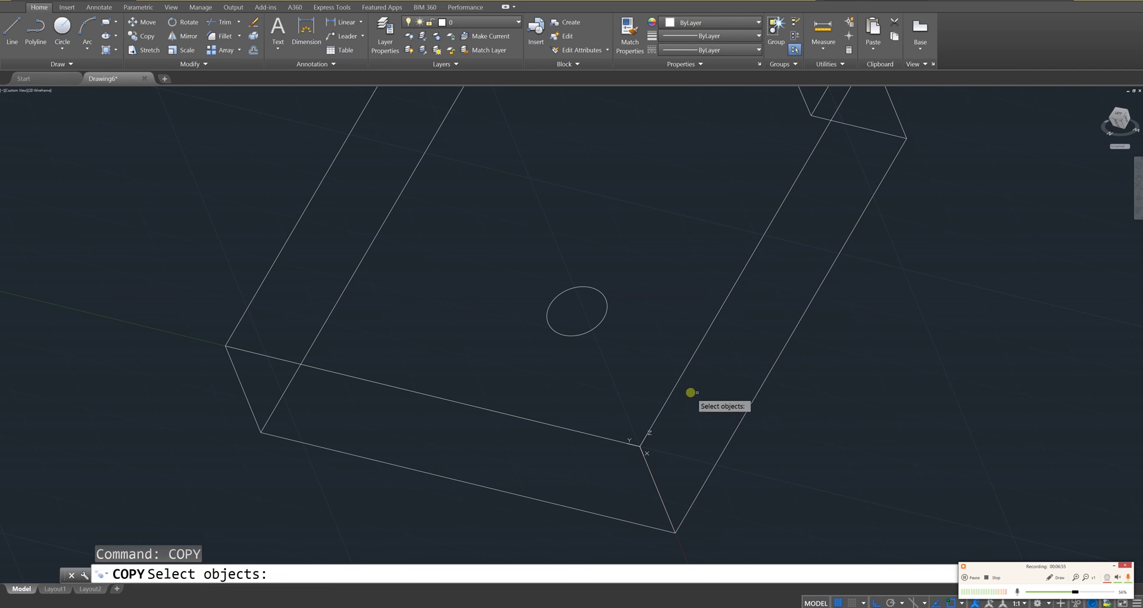
{"action": "left_click", "coordinate": [630, 373]}
{"action": "left_click", "coordinate": [506, 256]}
{"action": "key", "text": "Return"}
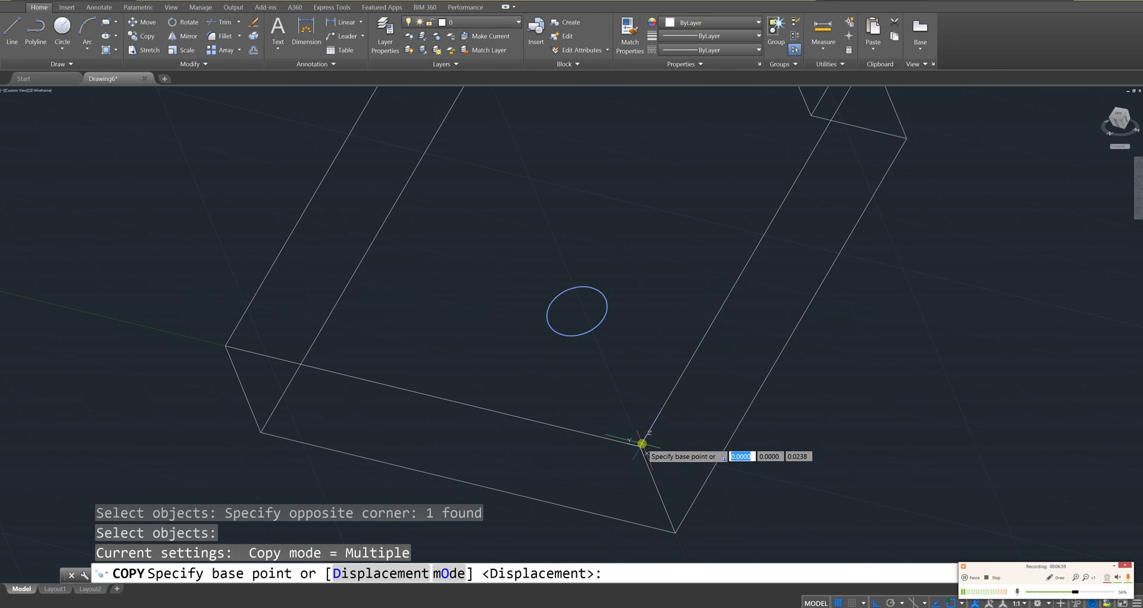
{"action": "left_click", "coordinate": [641, 445]}
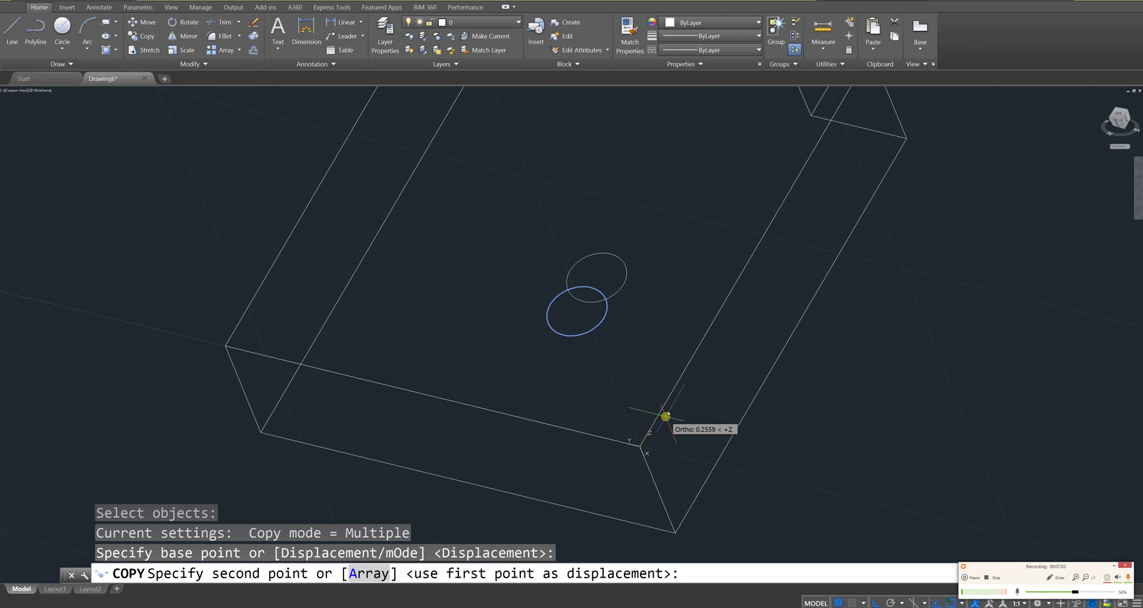
{"action": "type", "text": ".7"}
{"action": "key", "text": "Return"}
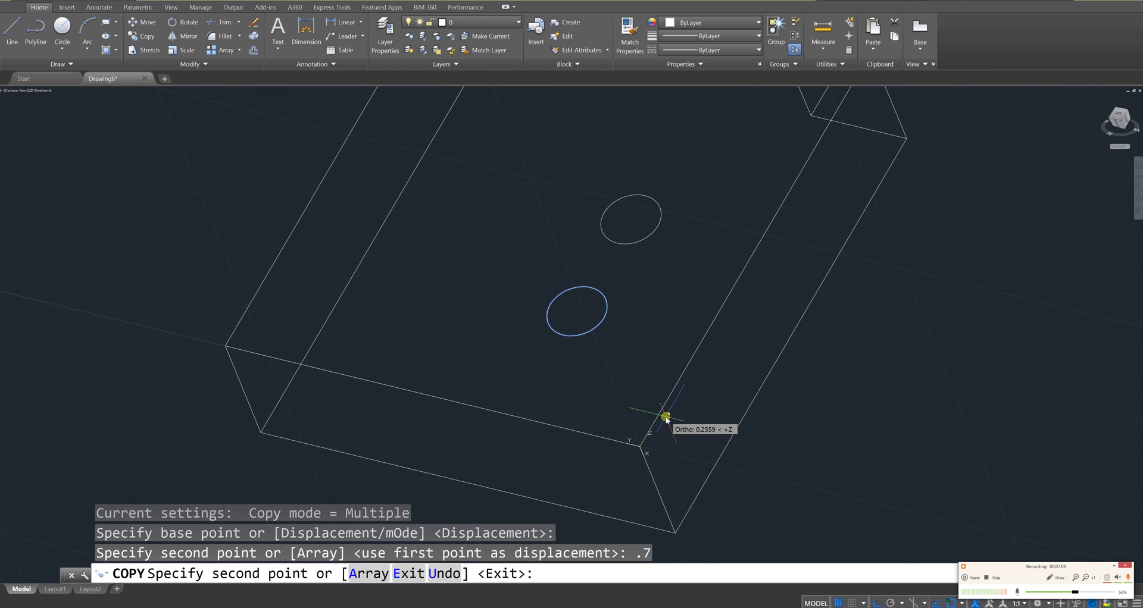
{"action": "key", "text": "Return"}
{"action": "key", "text": "Escape"}
{"action": "key", "text": "Escape"}
{"action": "middle_click_drag", "start_coordinate": [666, 416], "coordinate": [801, 485], "text": "shift"}
Draw a vertical centre guide line starting on the head's bottom edge.
{"action": "key", "text": "Escape"}
{"action": "key", "text": "Escape"}
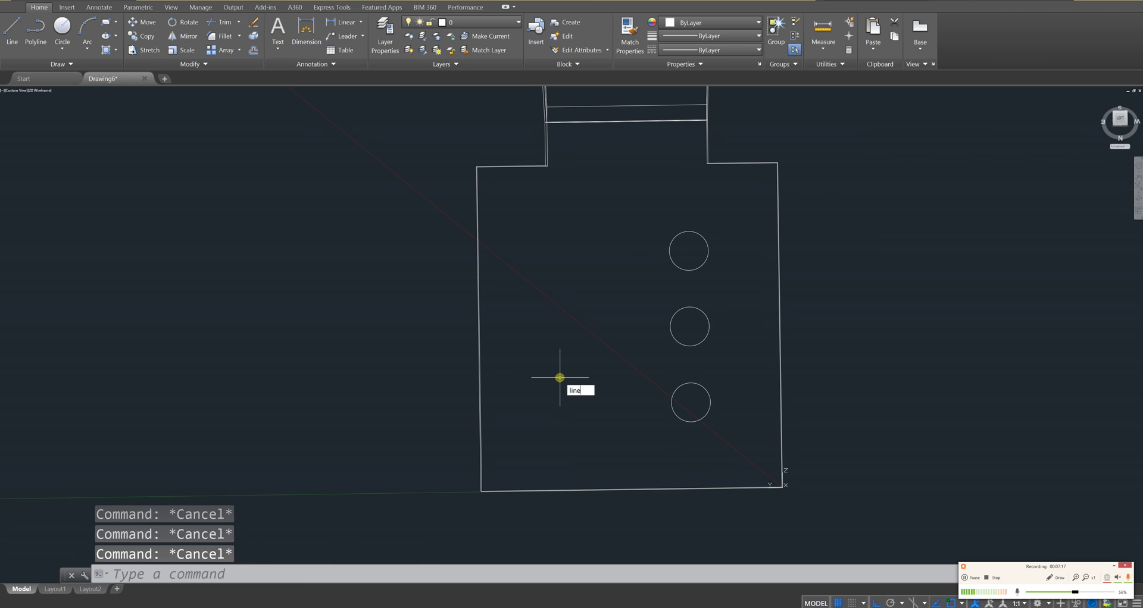
{"action": "type", "text": "line"}
{"action": "key", "text": "Return"}
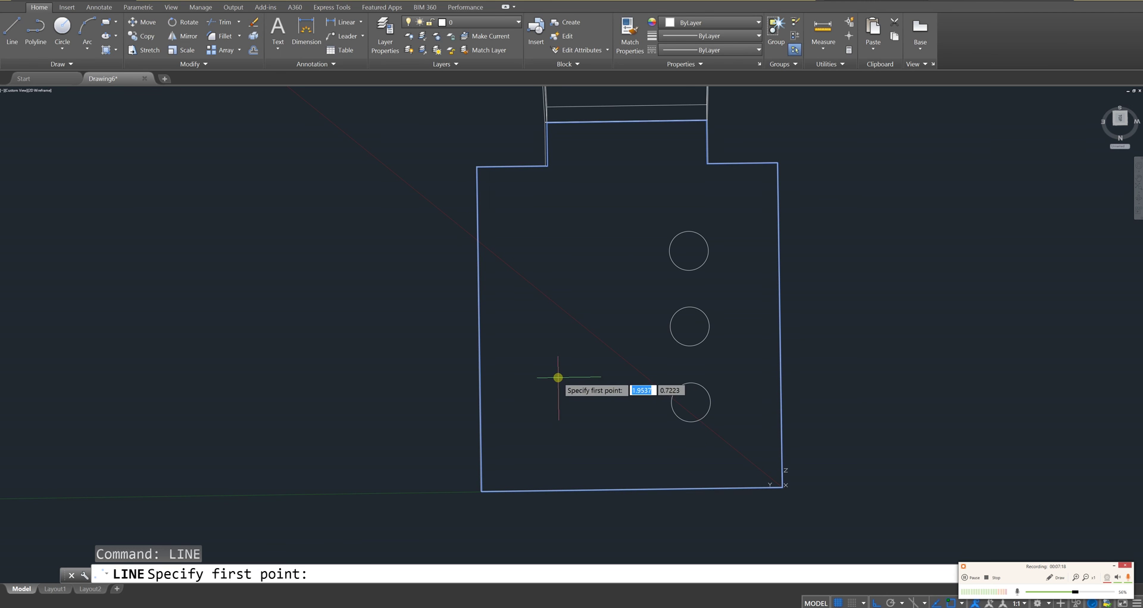
{"action": "left_click", "coordinate": [627, 488]}
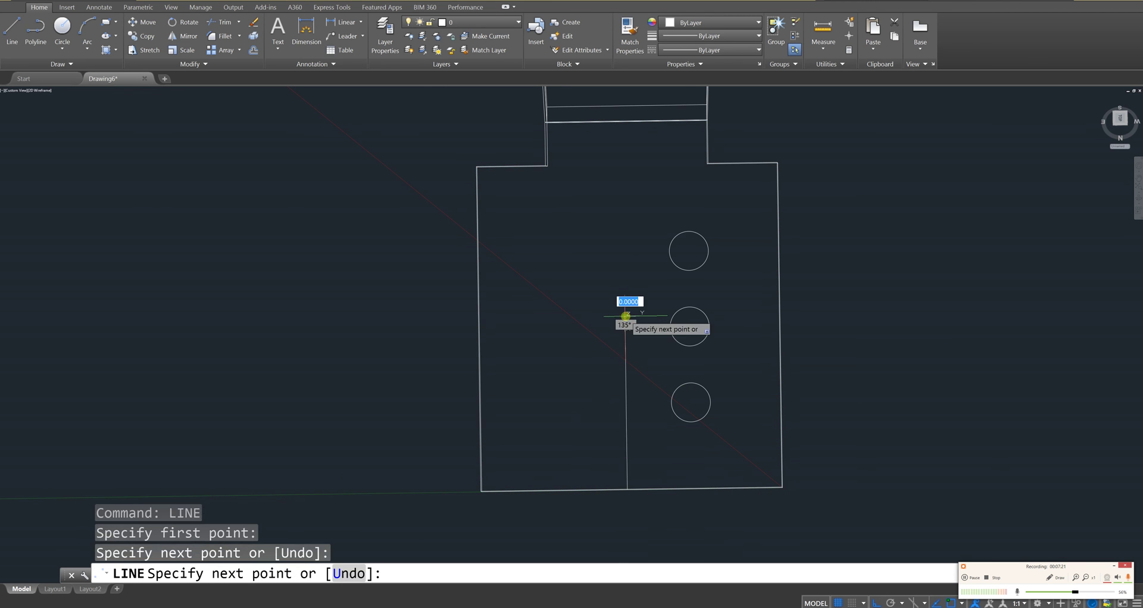
{"action": "key", "text": "Escape"}
{"action": "key", "text": "Escape"}
{"action": "key", "text": "Escape"}
{"action": "middle_click_drag", "start_coordinate": [663, 385], "coordinate": [715, 423], "text": "shift"}
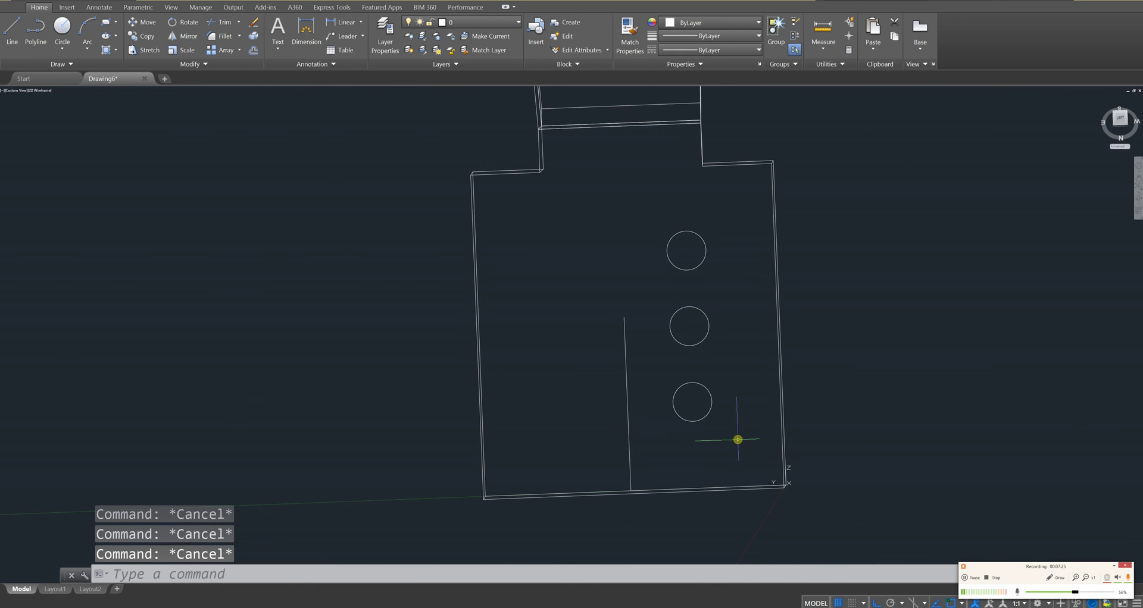
Mirror the three peg circles across the centre line, keeping the originals.
{"action": "type", "text": "mi"}
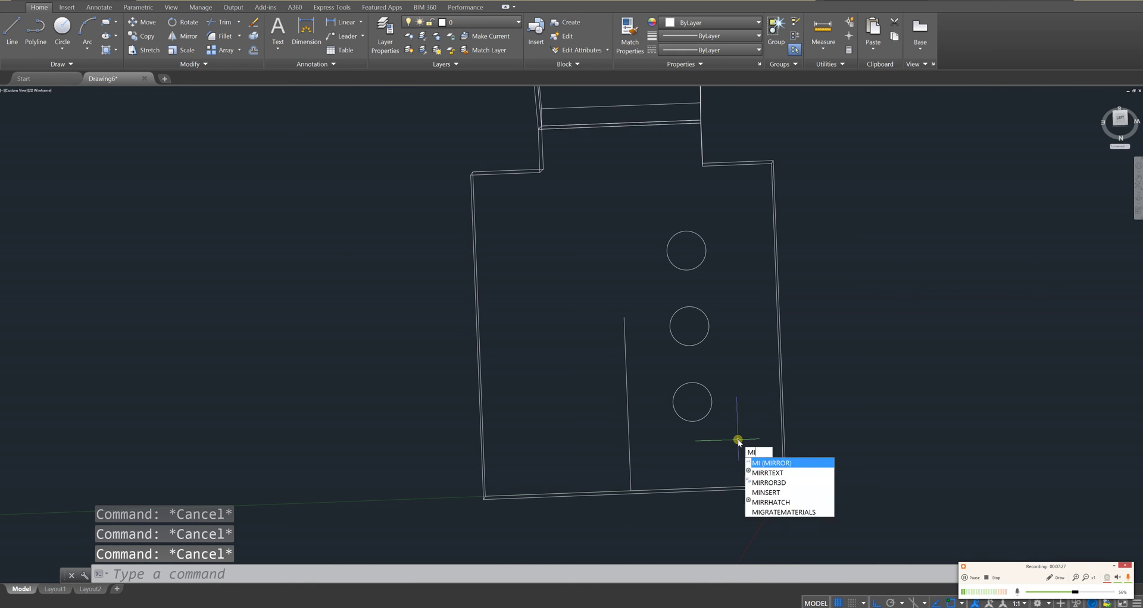
{"action": "type", "text": "r"}
{"action": "key", "text": "Return"}
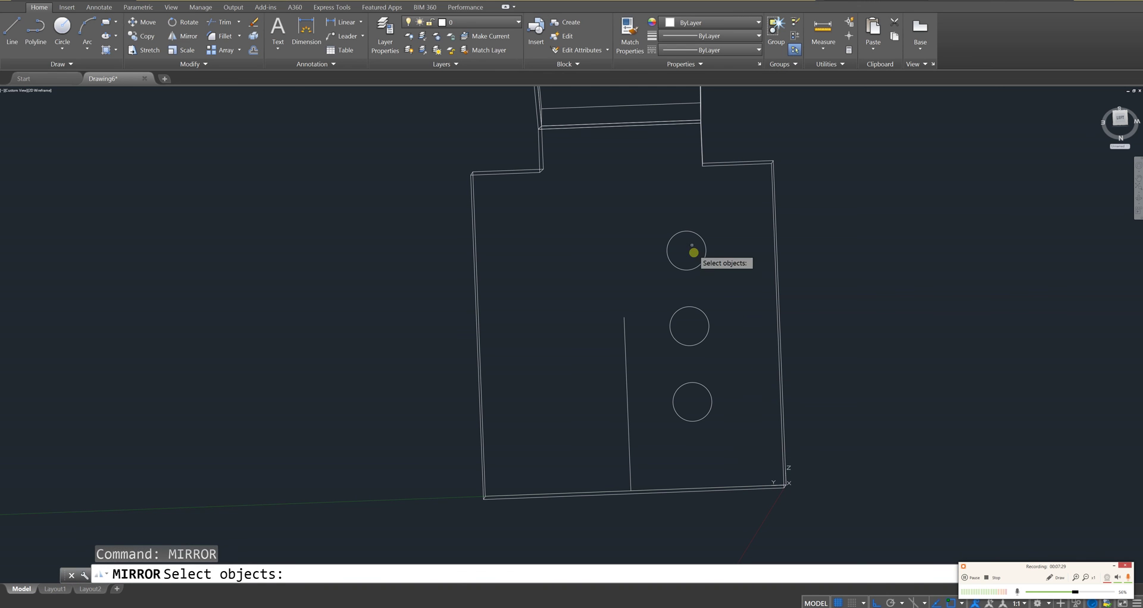
{"action": "left_click", "coordinate": [726, 203]}
{"action": "left_click", "coordinate": [631, 479]}
{"action": "key", "text": "Return"}
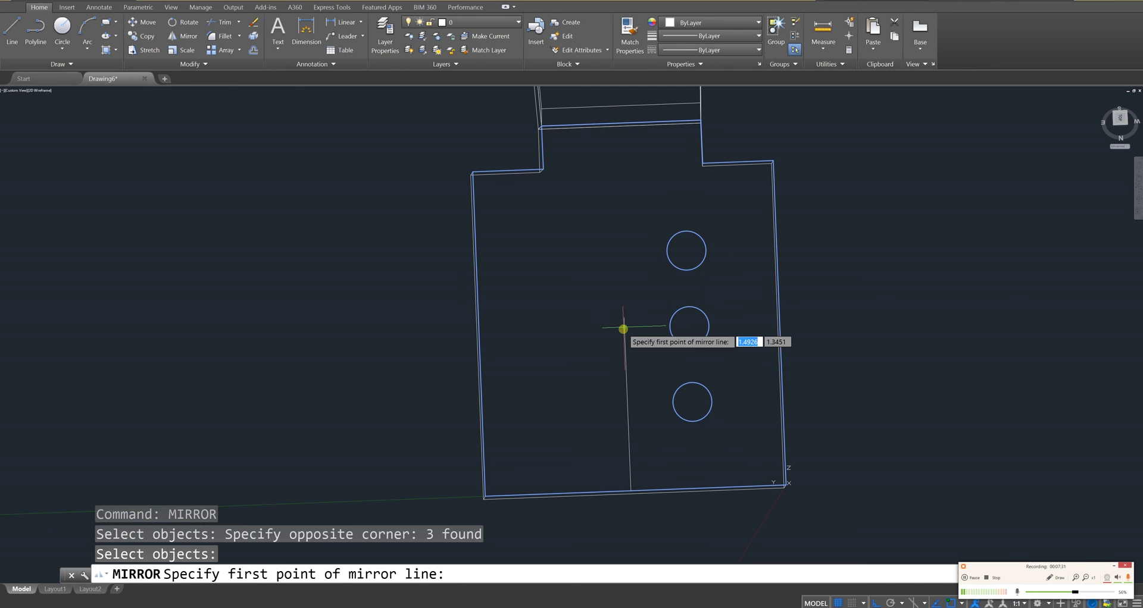
{"action": "left_click", "coordinate": [624, 319]}
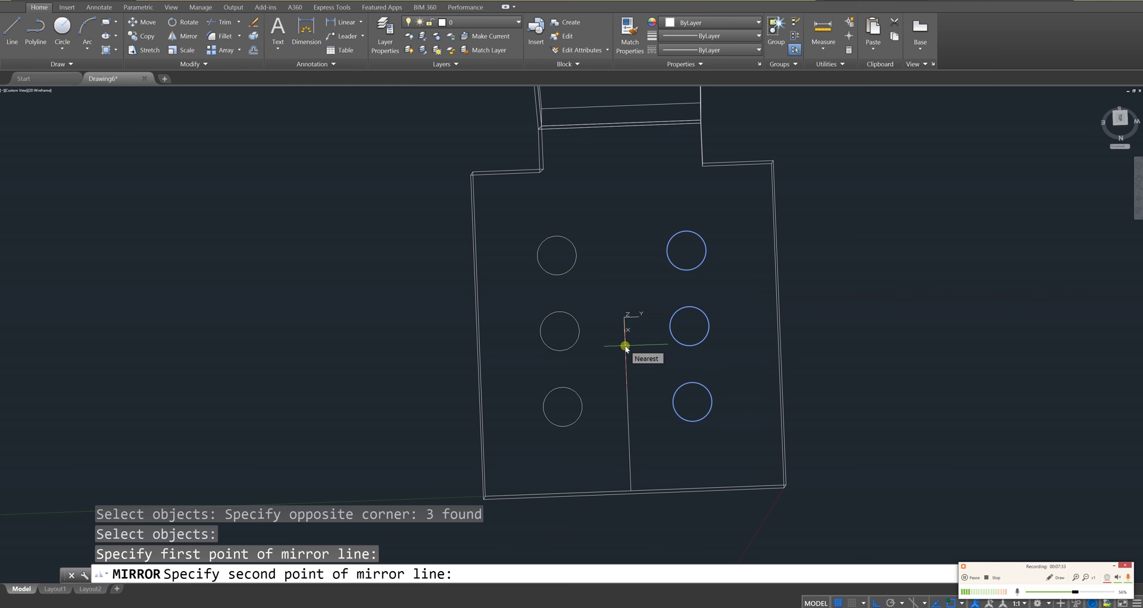
{"action": "left_click", "coordinate": [625, 345]}
{"action": "left_click", "coordinate": [647, 381]}
{"action": "key", "text": "Escape"}
{"action": "key", "text": "Escape"}
Erase the vertical centre guide line.
{"action": "left_click", "coordinate": [646, 400]}
{"action": "left_click", "coordinate": [613, 326]}
{"action": "key", "text": "Delete"}
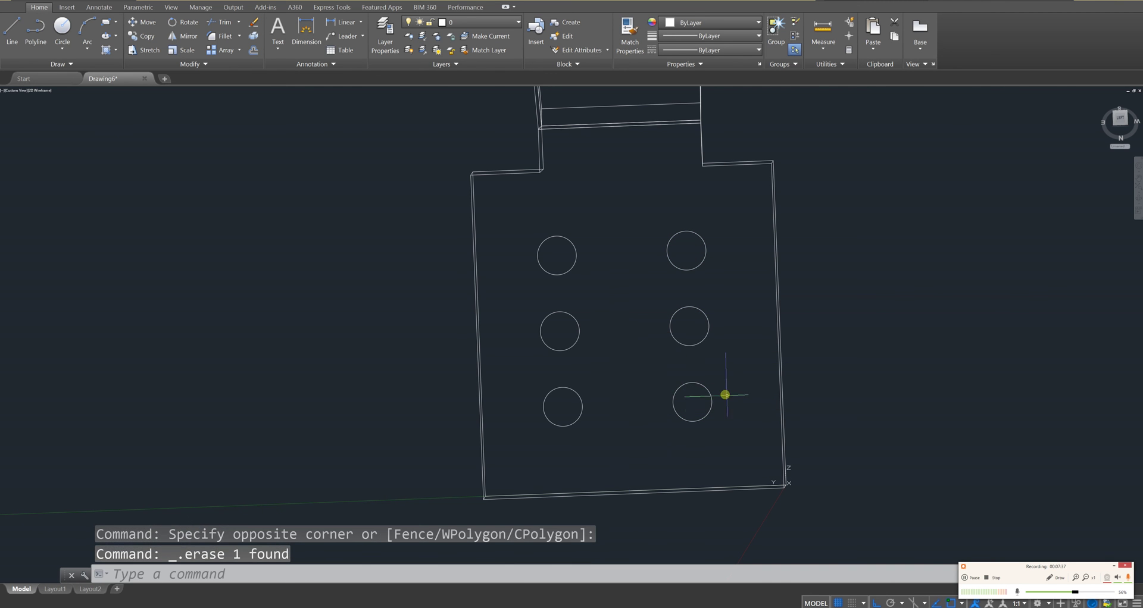
{"action": "mouse_move", "coordinate": [727, 395]}
{"action": "middle_mouse_down", "text": "shift"}
{"action": "mouse_move", "coordinate": [510, 322]}
{"action": "mouse_move", "coordinate": [554, 338]}
{"action": "mouse_move", "coordinate": [523, 319]}
{"action": "mouse_move", "coordinate": [551, 370]}
{"action": "mouse_move", "coordinate": [589, 394]}
{"action": "middle_mouse_up", "text": "shift"}
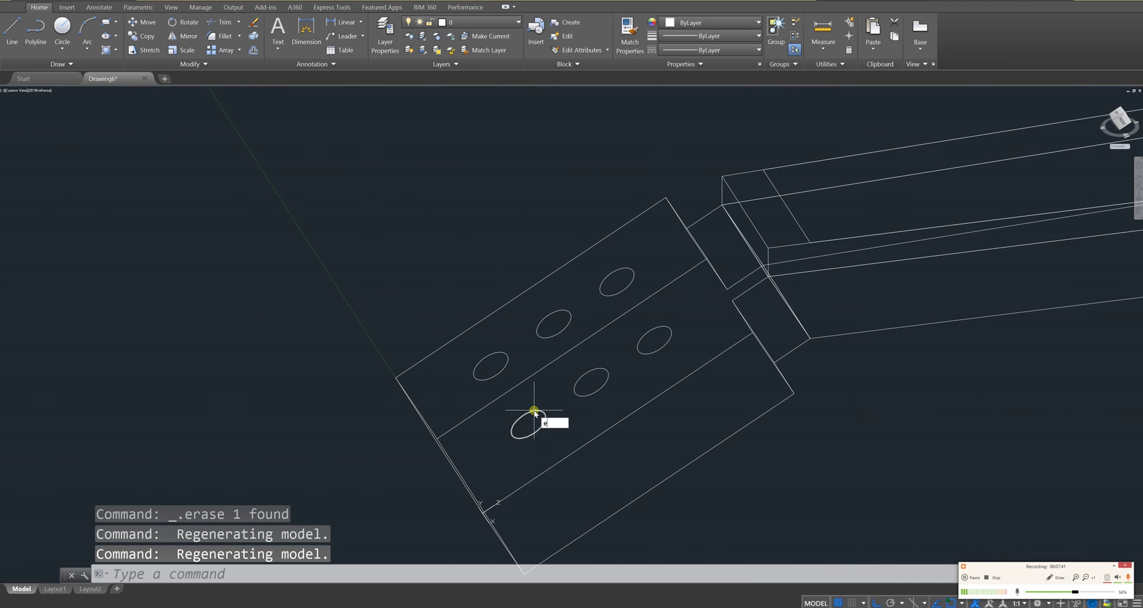
Extrude the peg circles to a height of 0.4 and orbit to inspect the cylinders.
{"action": "key", "text": "Return"}
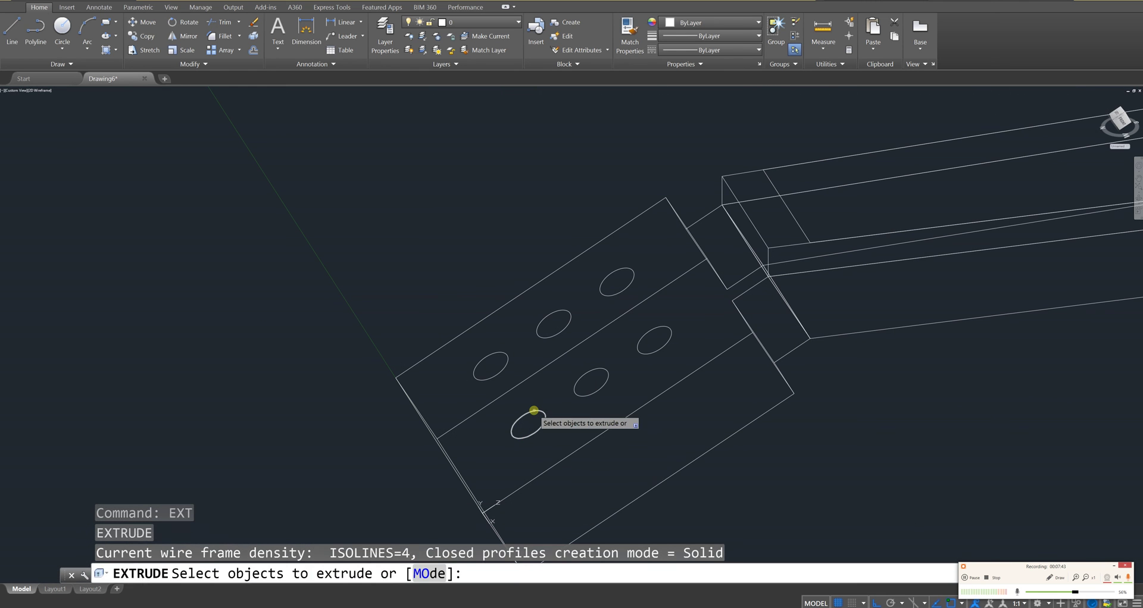
{"action": "left_click", "coordinate": [534, 411]}
{"action": "left_click", "coordinate": [577, 382]}
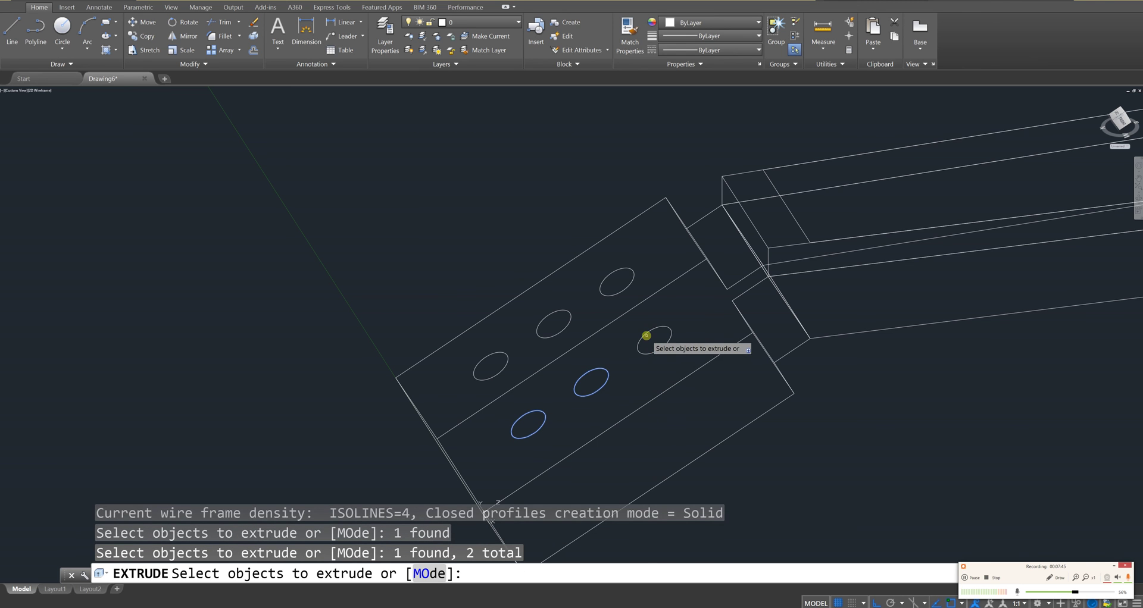
{"action": "left_click", "coordinate": [646, 335]}
{"action": "left_click", "coordinate": [616, 274]}
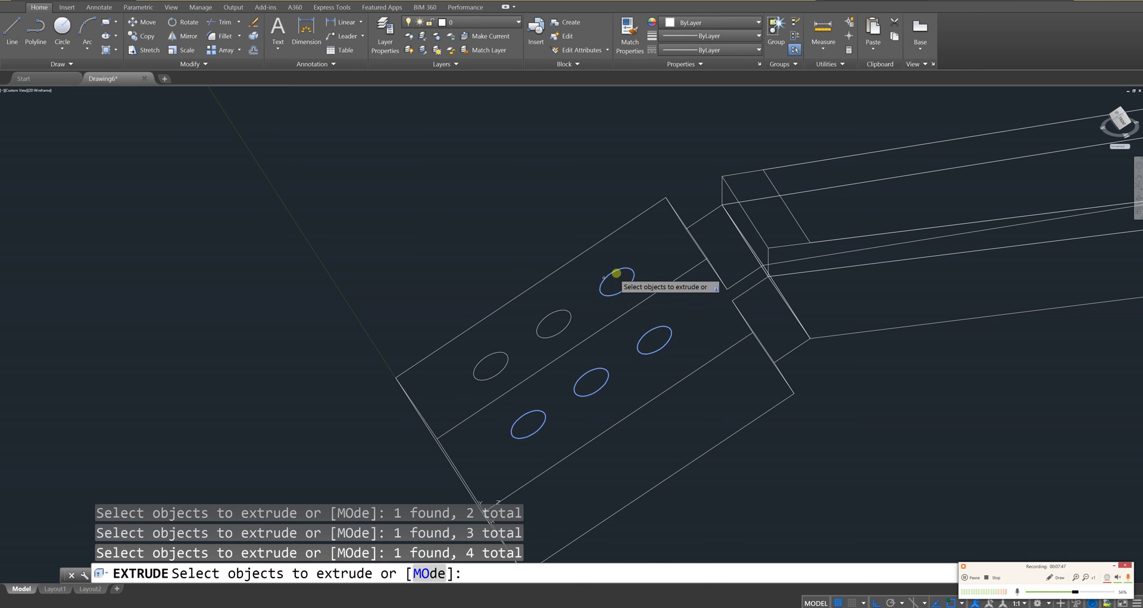
{"action": "left_click", "coordinate": [555, 311]}
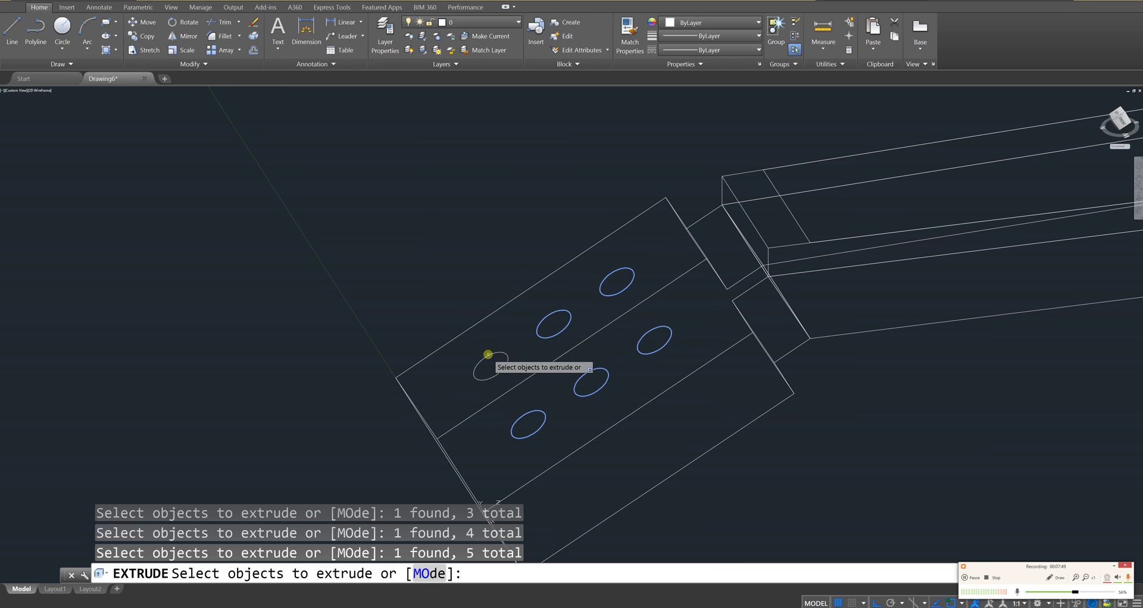
{"action": "key", "text": "Return"}
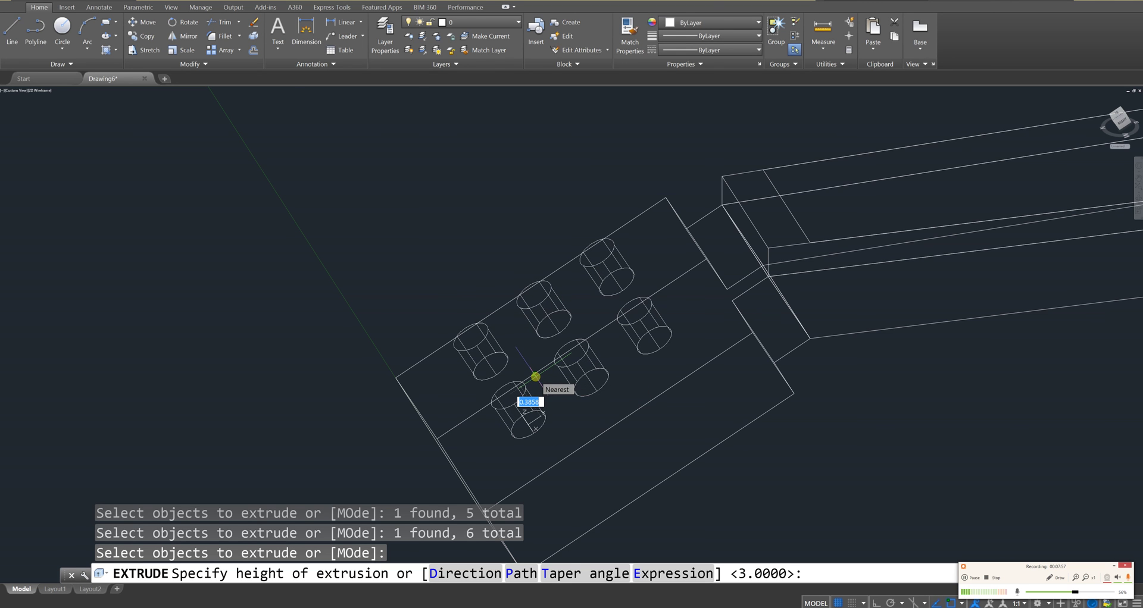
{"action": "type", "text": ".4"}
{"action": "key", "text": "Escape"}
{"action": "key", "text": "Escape"}
{"action": "key", "text": "Escape"}
{"action": "middle_click_drag", "start_coordinate": [582, 383], "coordinate": [790, 372], "text": "shift"}
{"action": "key", "text": "Escape"}
{"action": "key", "text": "Escape"}
{"action": "middle_click_drag", "start_coordinate": [839, 464], "coordinate": [838, 428], "text": "shift"}
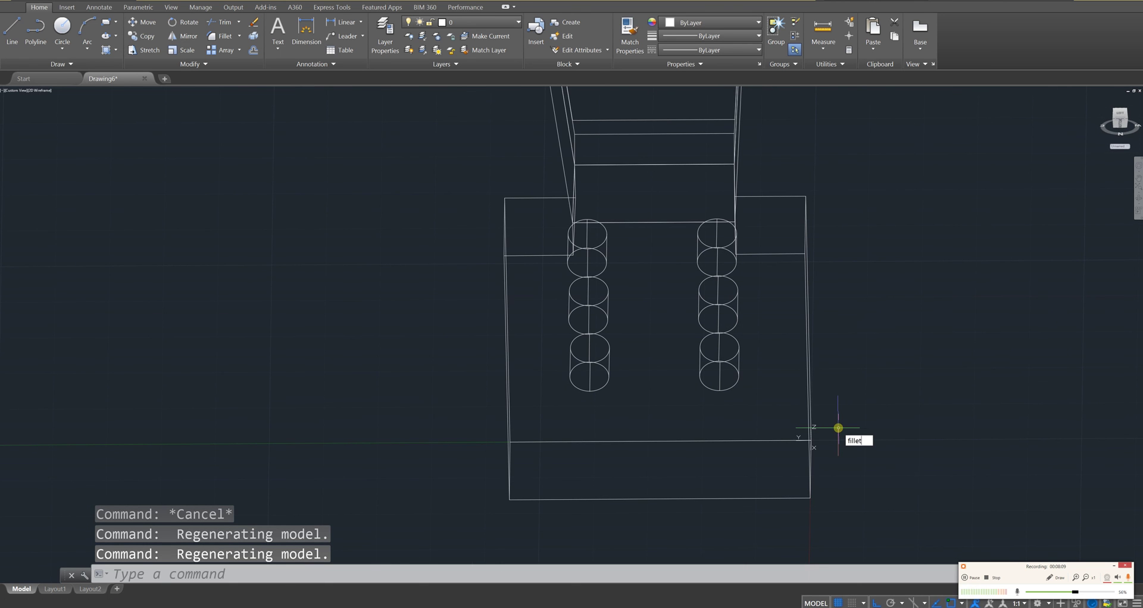
Start a fillet with a 0.2 radius, restarting the command after one cancelled attempt.
{"action": "key", "text": "Return"}
{"action": "type", "text": "r"}
{"action": "key", "text": "Return"}
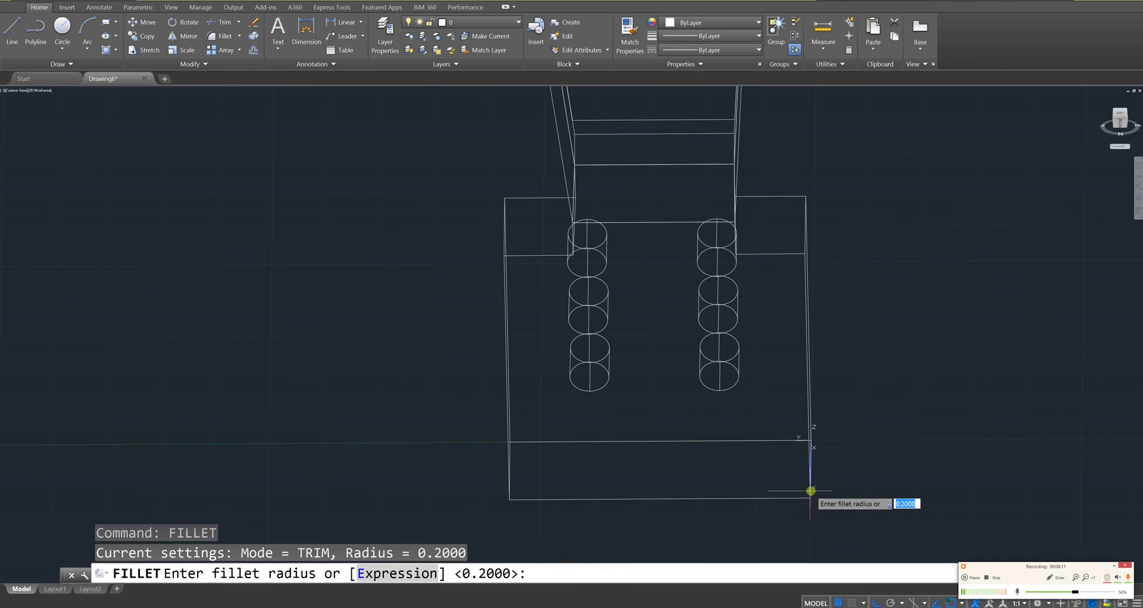
{"action": "left_click", "coordinate": [786, 496]}
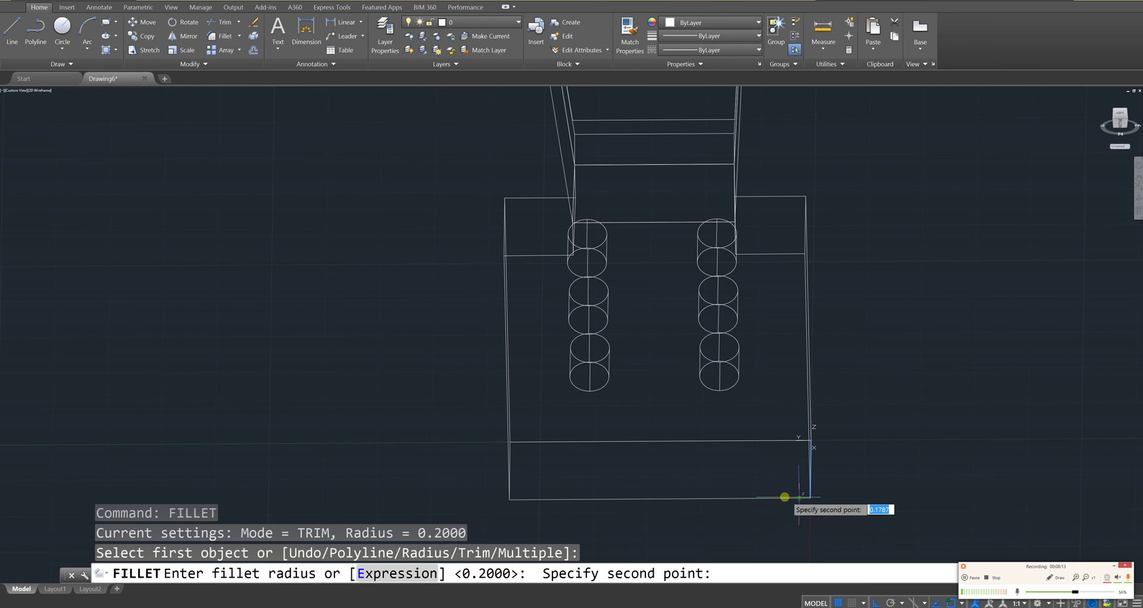
{"action": "key", "text": "Escape"}
{"action": "key", "text": "Escape"}
{"action": "key", "text": "Escape"}
{"action": "type", "text": "fil"}
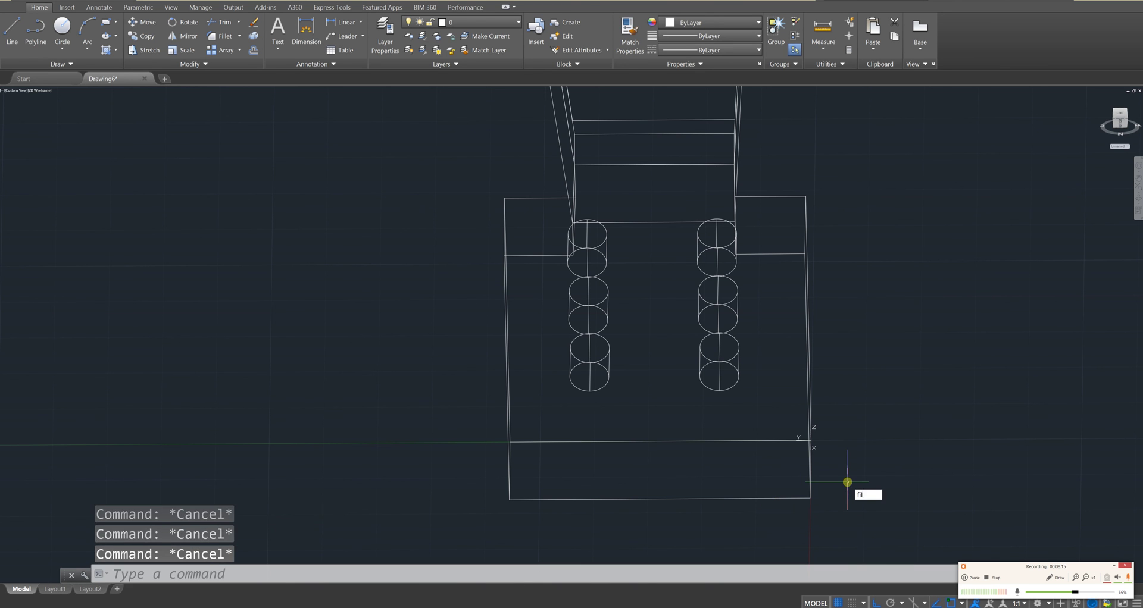
{"action": "key", "text": "Return"}
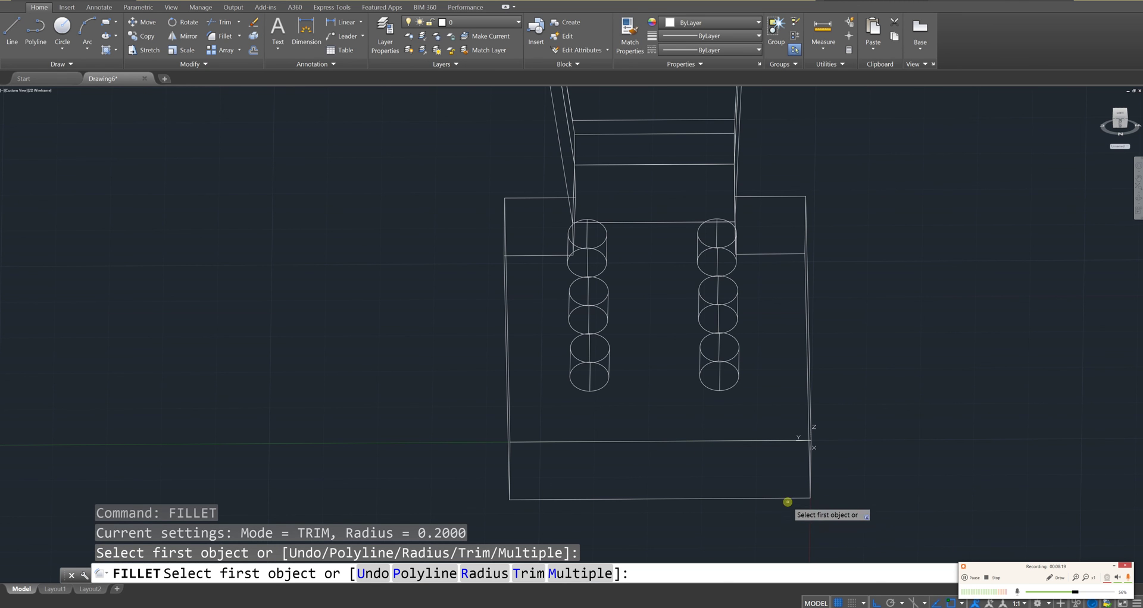
{"action": "type", "text": "r"}
{"action": "key", "text": "Return"}
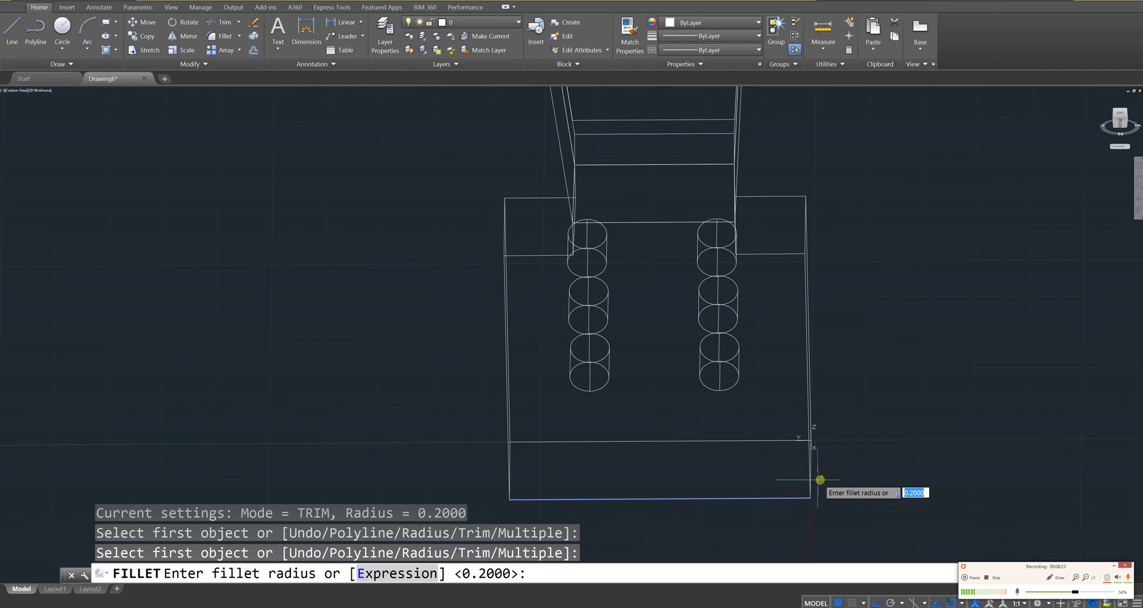
{"action": "key", "text": "Return"}
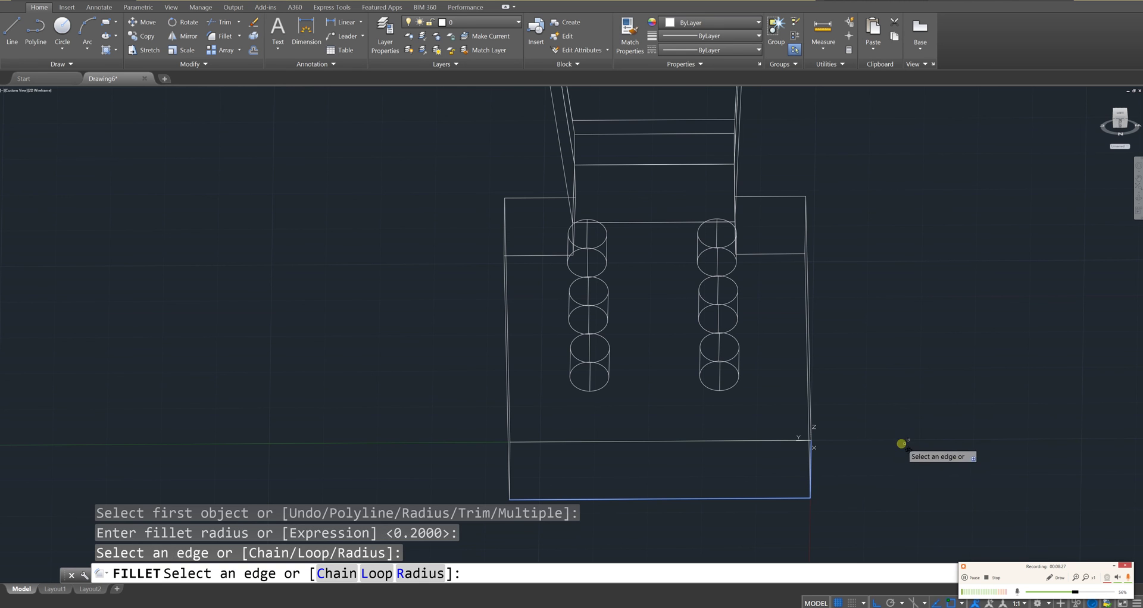
Pick the head block's right, front, left and notch edges for the 0.2 fillet.
{"action": "middle_click_drag", "start_coordinate": [901, 445], "coordinate": [899, 387], "text": "shift"}
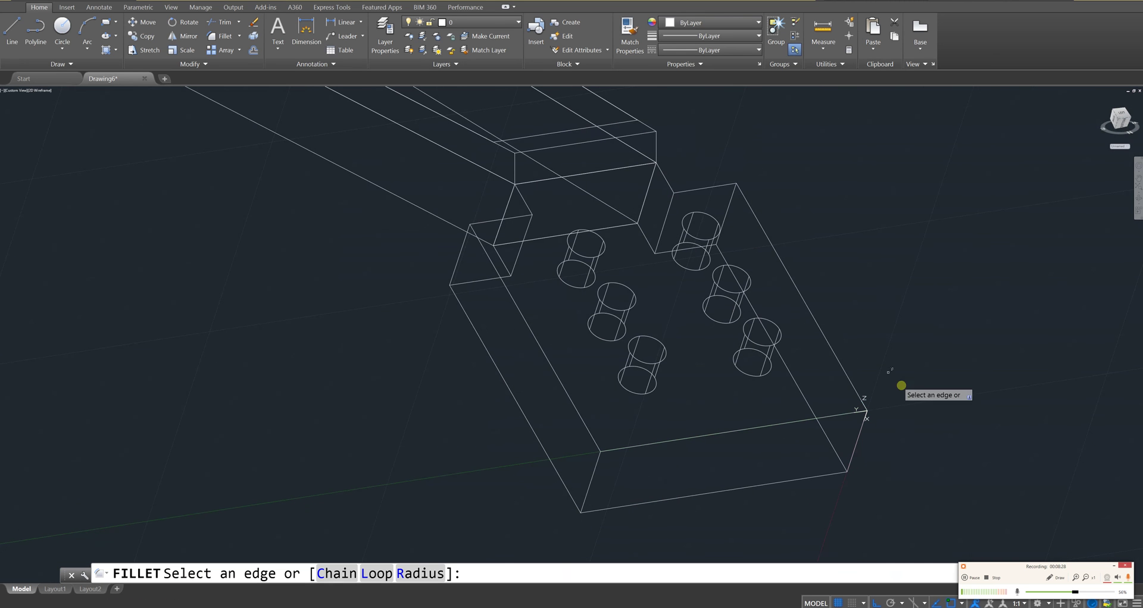
{"action": "left_click", "coordinate": [845, 375]}
{"action": "left_click", "coordinate": [850, 448]}
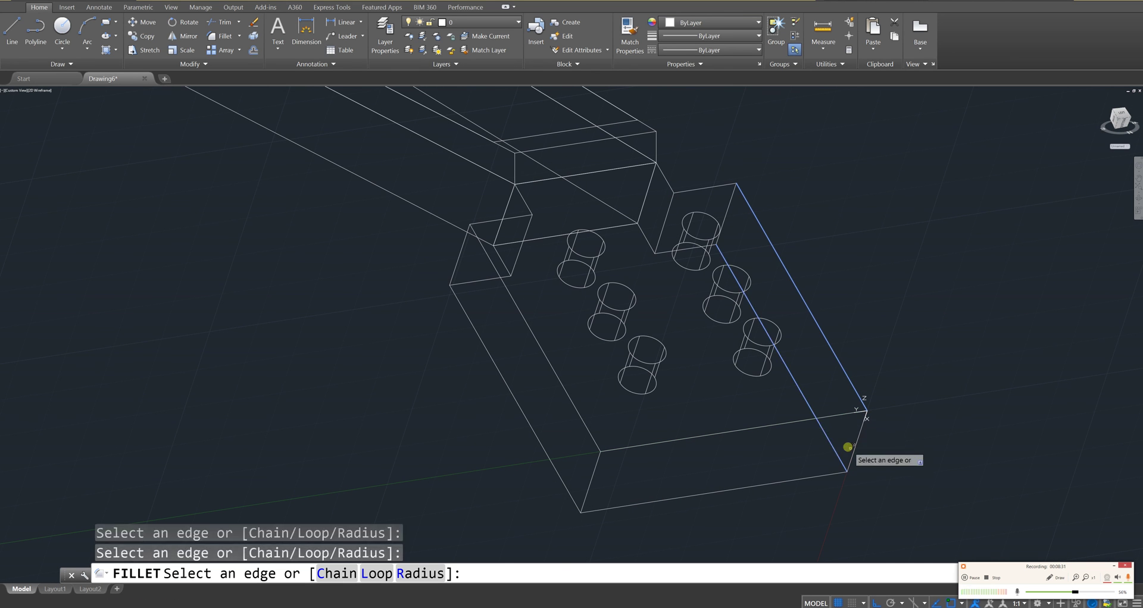
{"action": "left_click", "coordinate": [854, 448]}
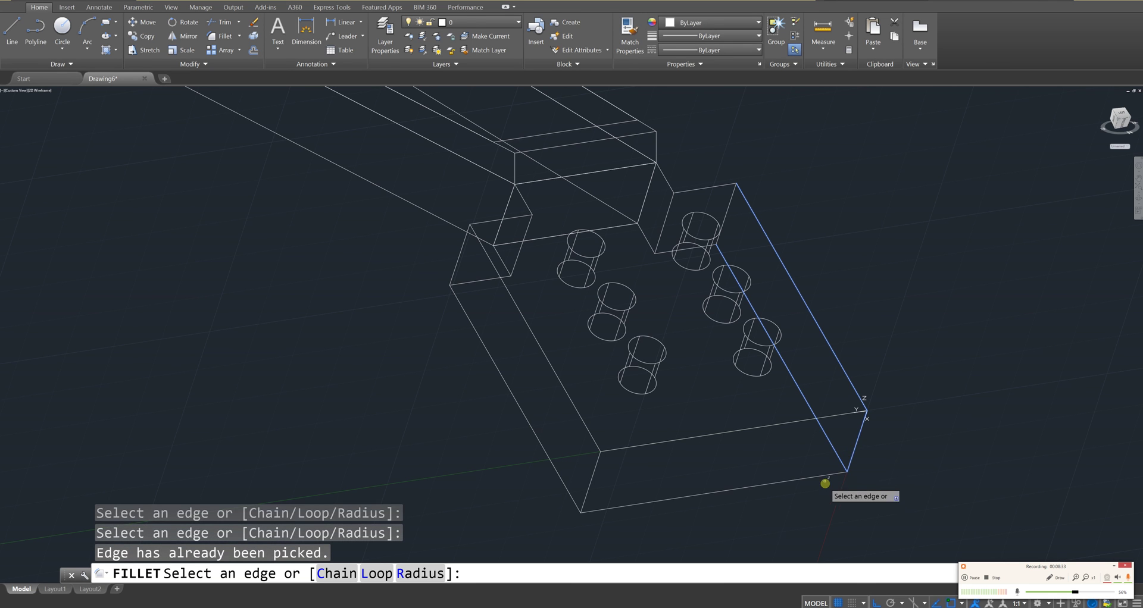
{"action": "left_click", "coordinate": [824, 477]}
{"action": "left_click", "coordinate": [804, 418]}
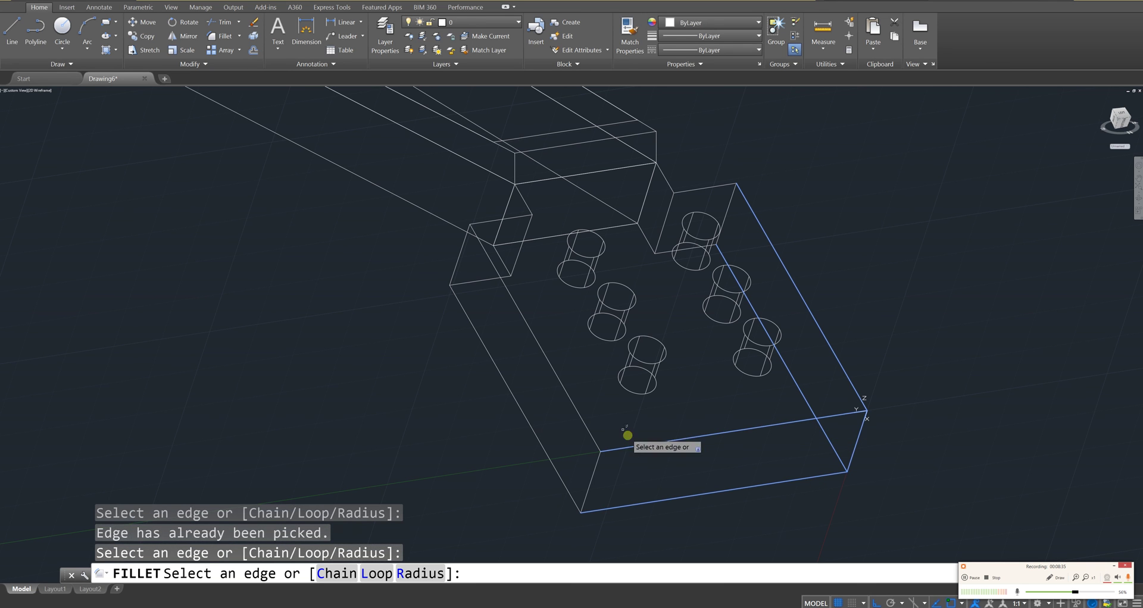
{"action": "left_click", "coordinate": [590, 435]}
{"action": "left_click", "coordinate": [591, 440]}
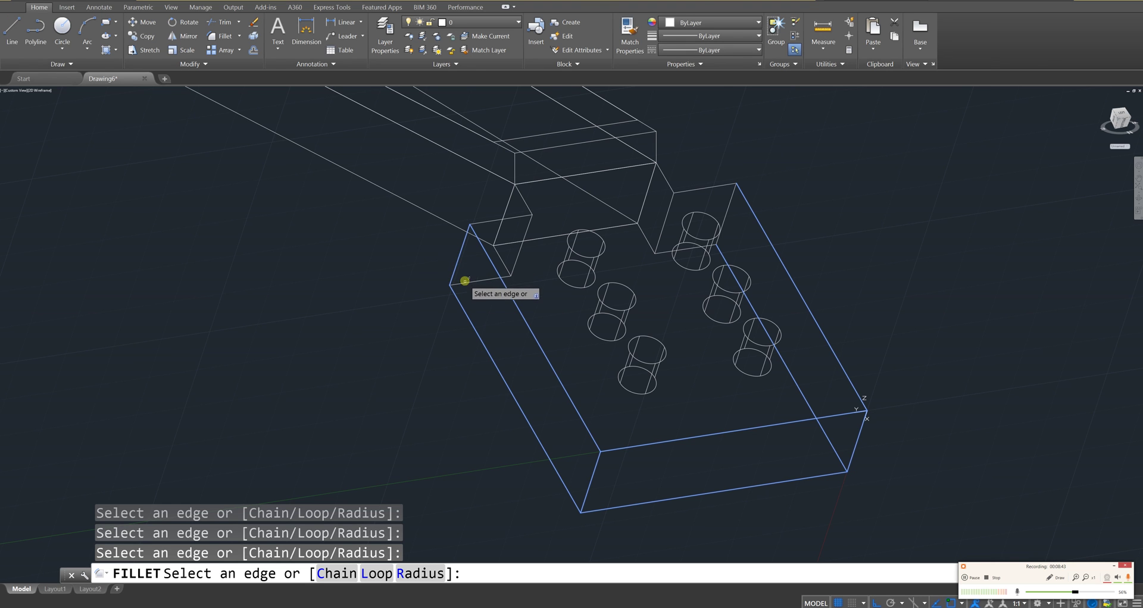
{"action": "left_click", "coordinate": [465, 282]}
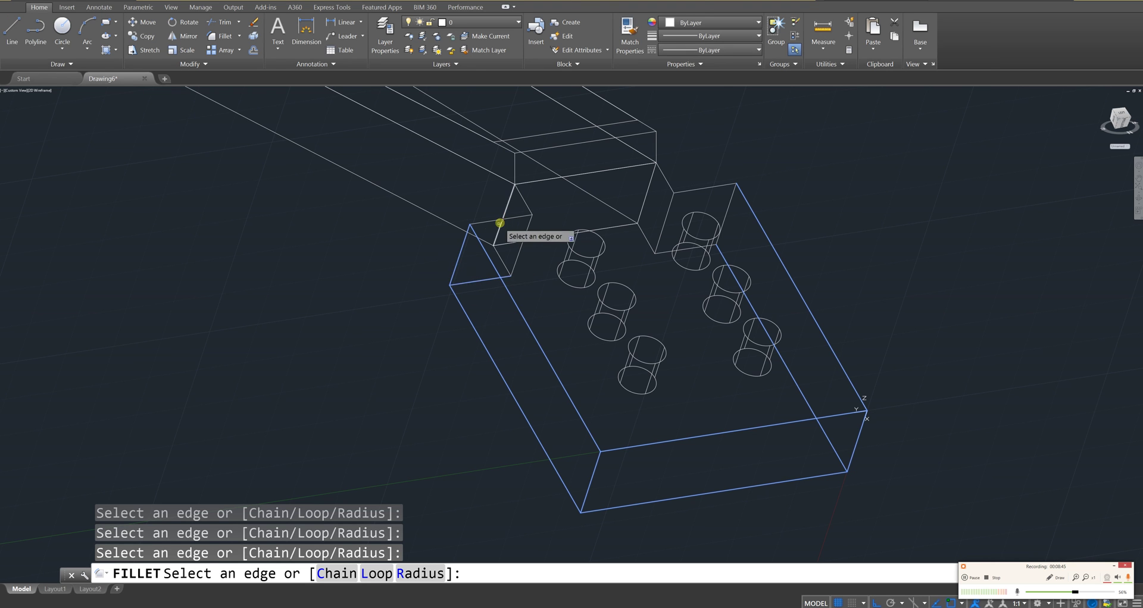
{"action": "left_click", "coordinate": [484, 221]}
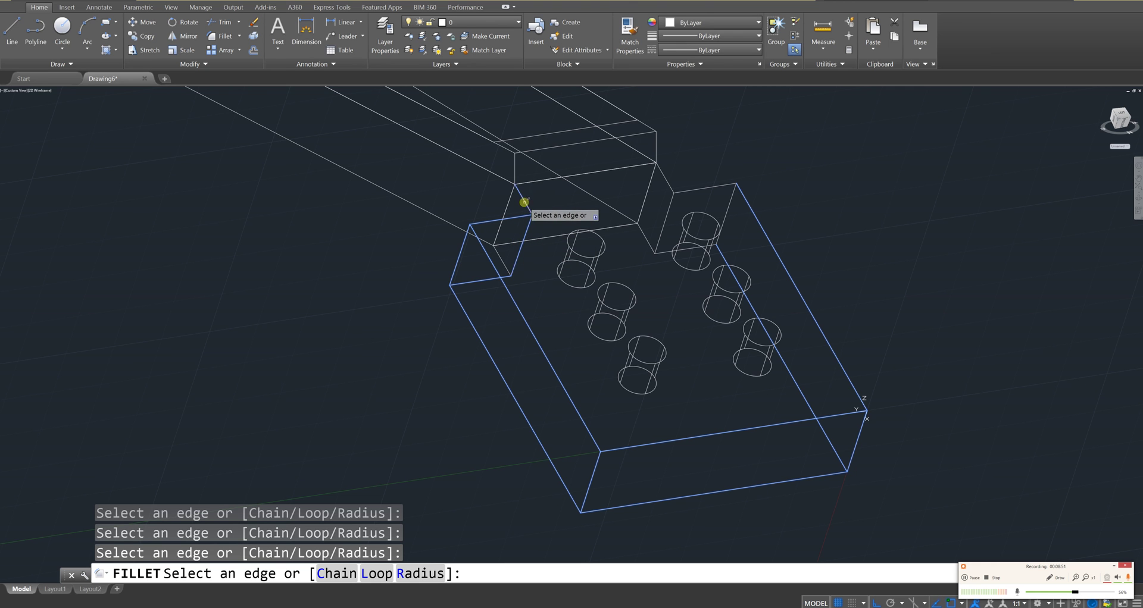
{"action": "left_click", "coordinate": [523, 205]}
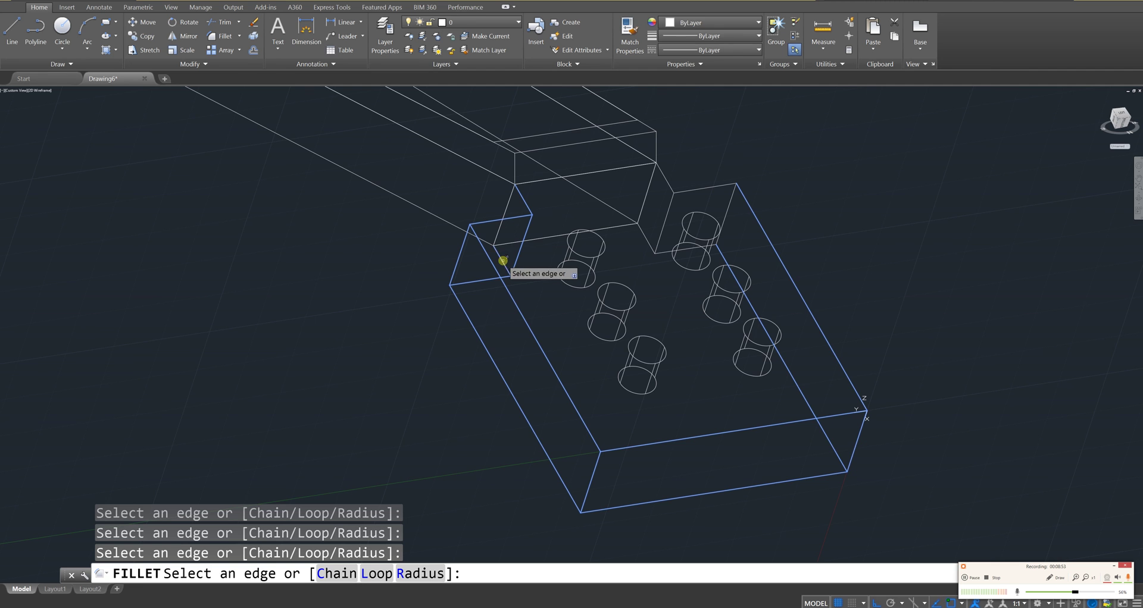
Orbit to the head's underside and pick two more notch edges to fillet.
{"action": "middle_click_drag", "start_coordinate": [535, 261], "coordinate": [523, 327], "text": "shift"}
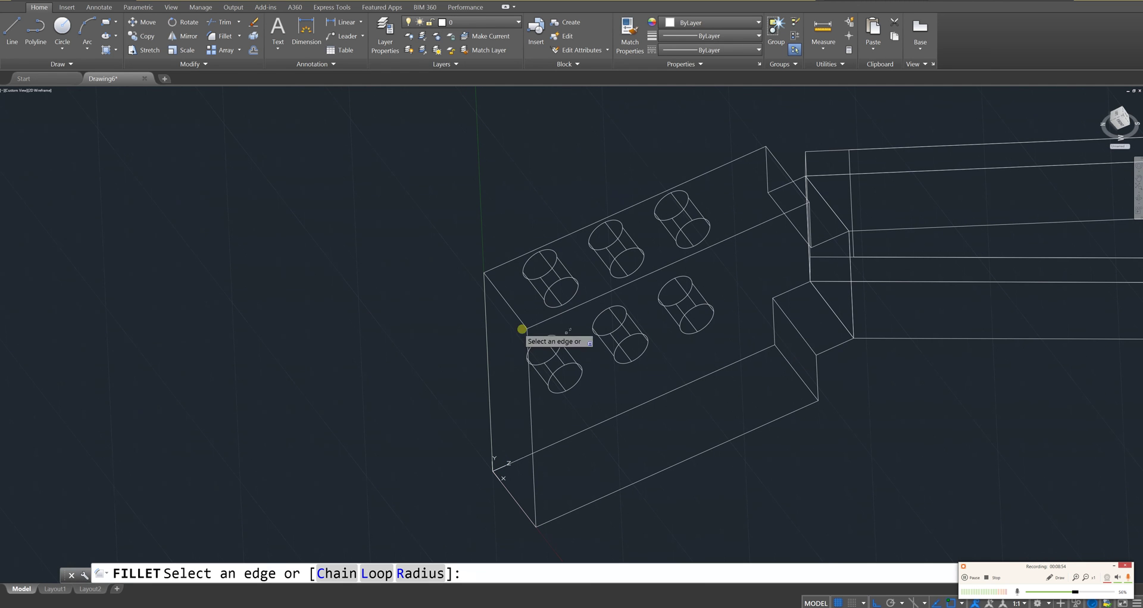
{"action": "left_click", "coordinate": [835, 346]}
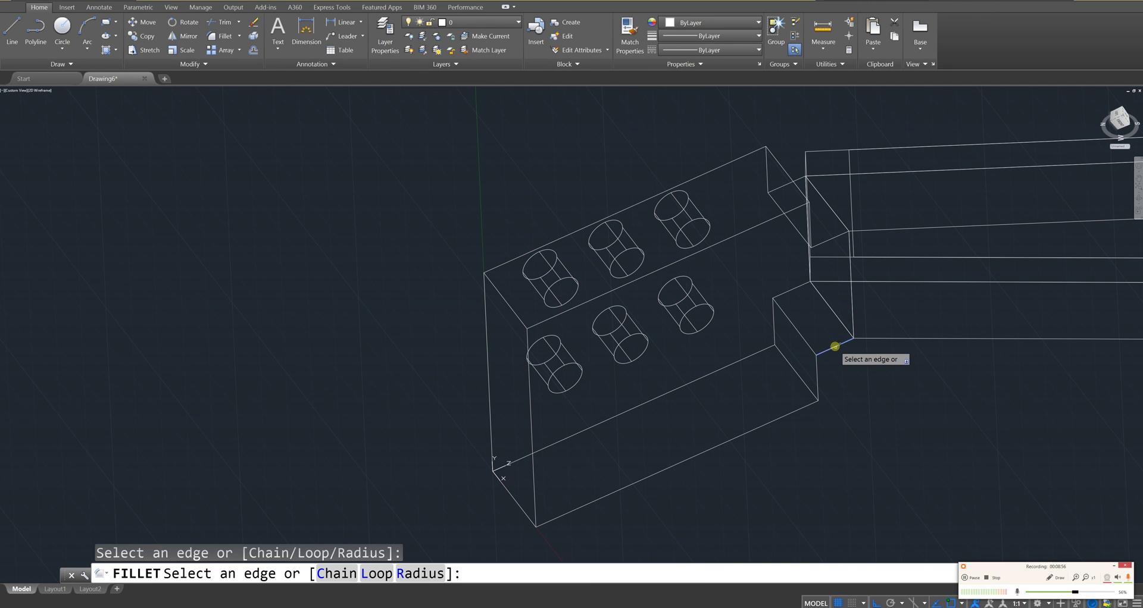
{"action": "left_click", "coordinate": [803, 338]}
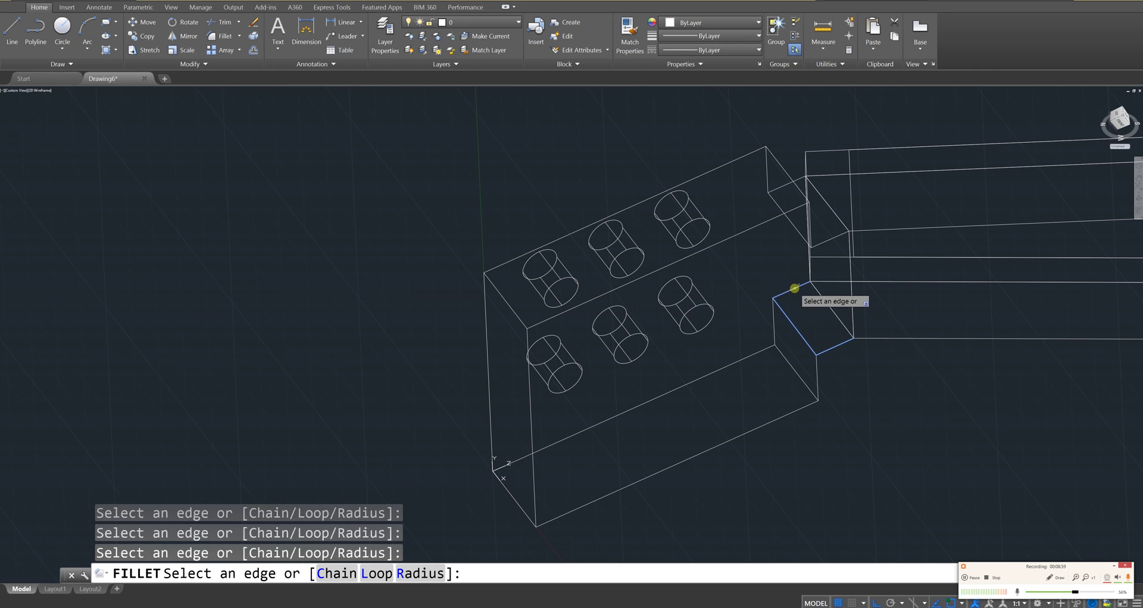